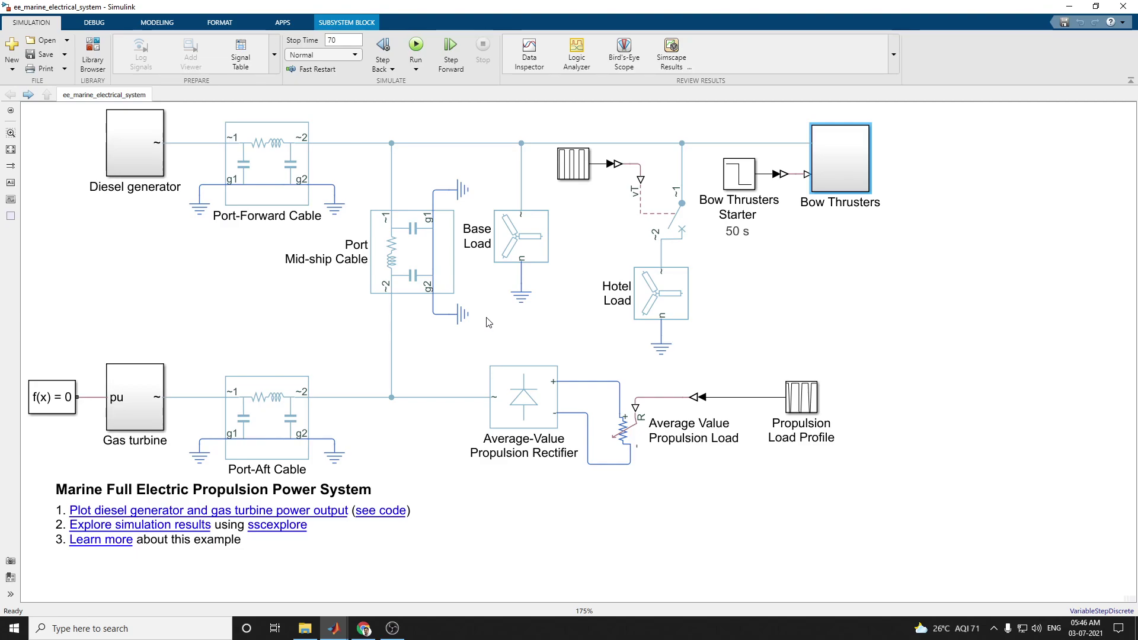
- Open the Gas turbine subsystem and inspect the main block parameters of the Gas Turbine Alternator 30MVA
double_click(152, 401)
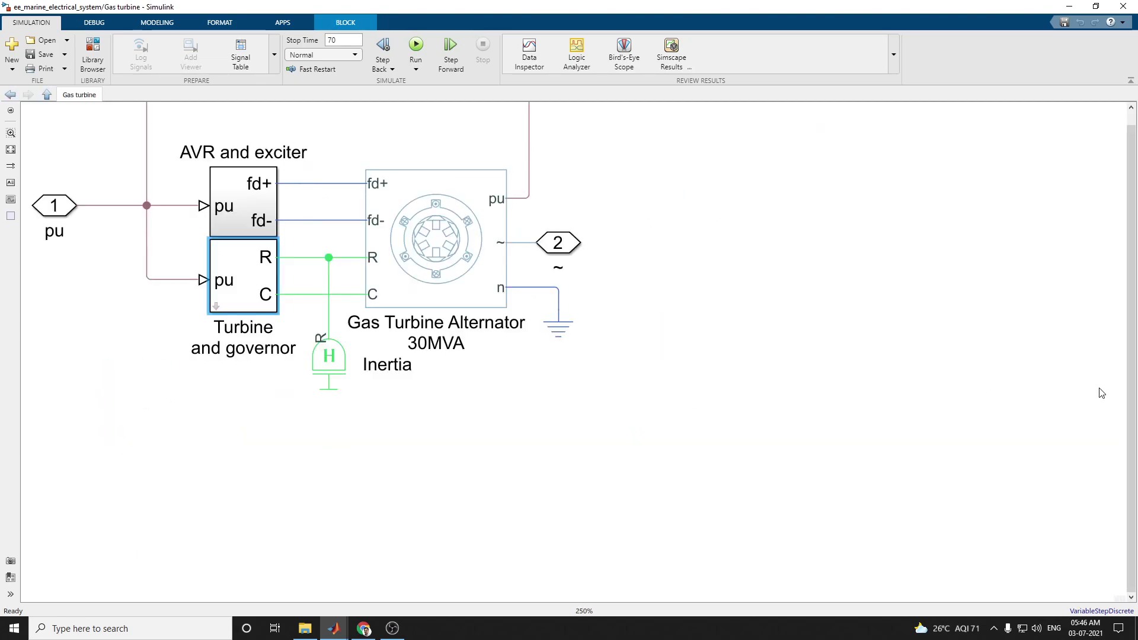
scroll(1125, 296, up, 1)
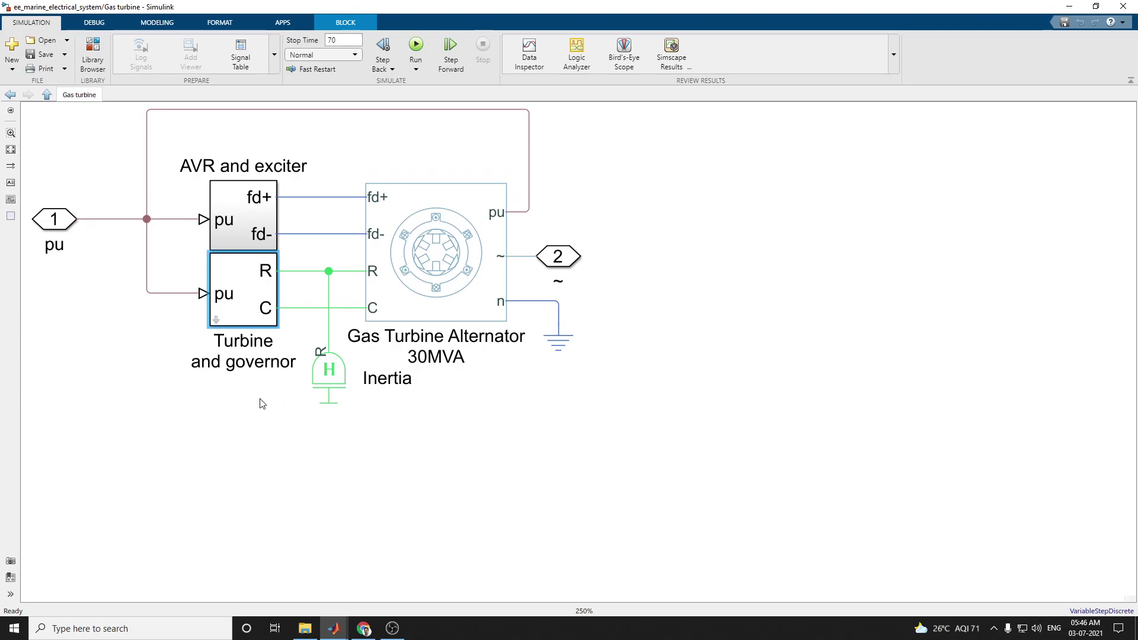
click(441, 289)
double_click(441, 289)
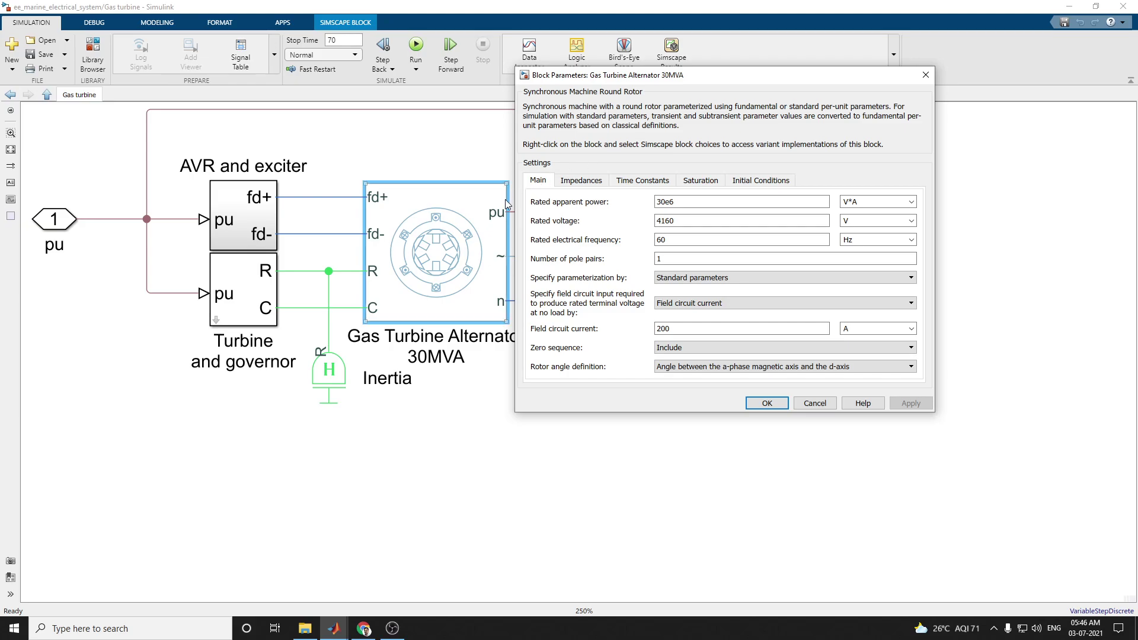
key(Escape)
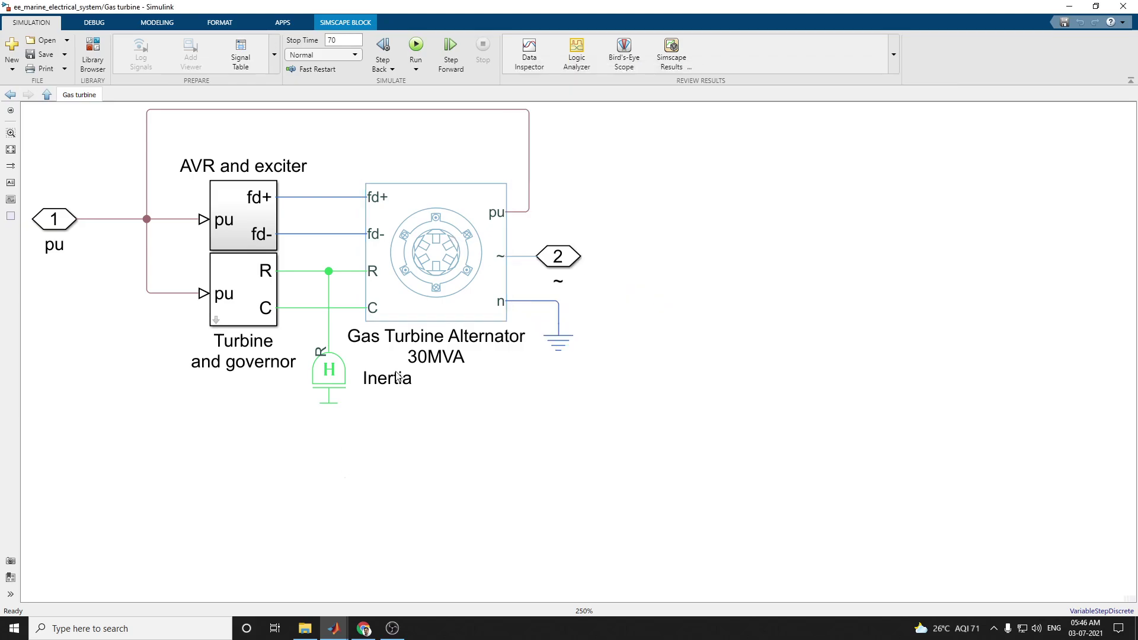
- Locate the gas turbine alternator's source block in the Synchronous library and enlarge the library window to view its blocks
right_click(422, 274)
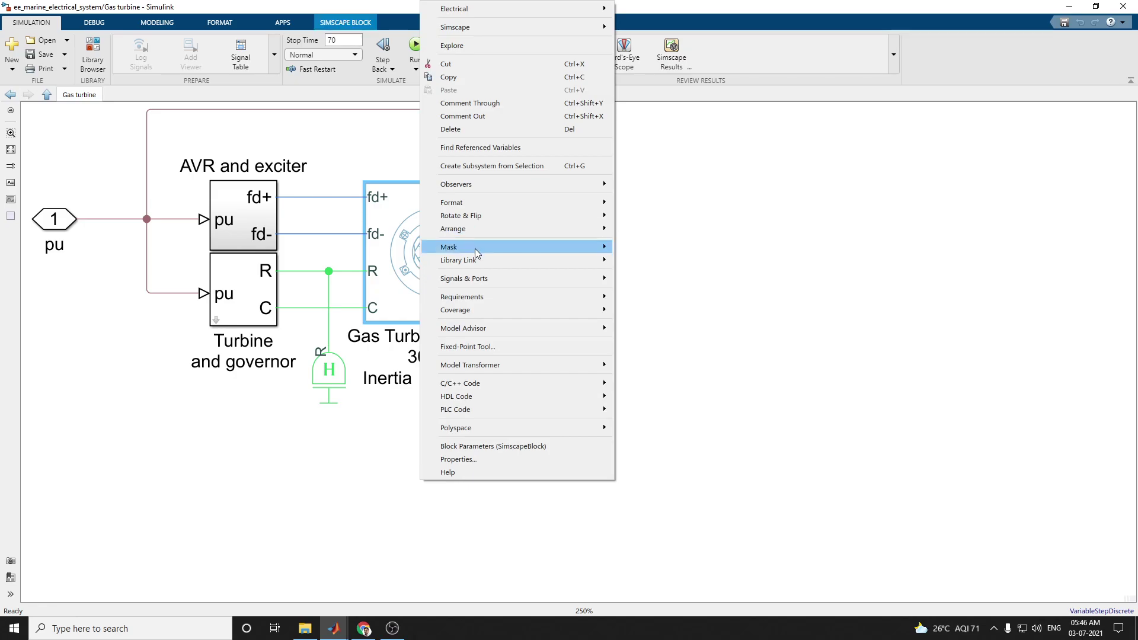
mouse_move(479, 261)
click(633, 261)
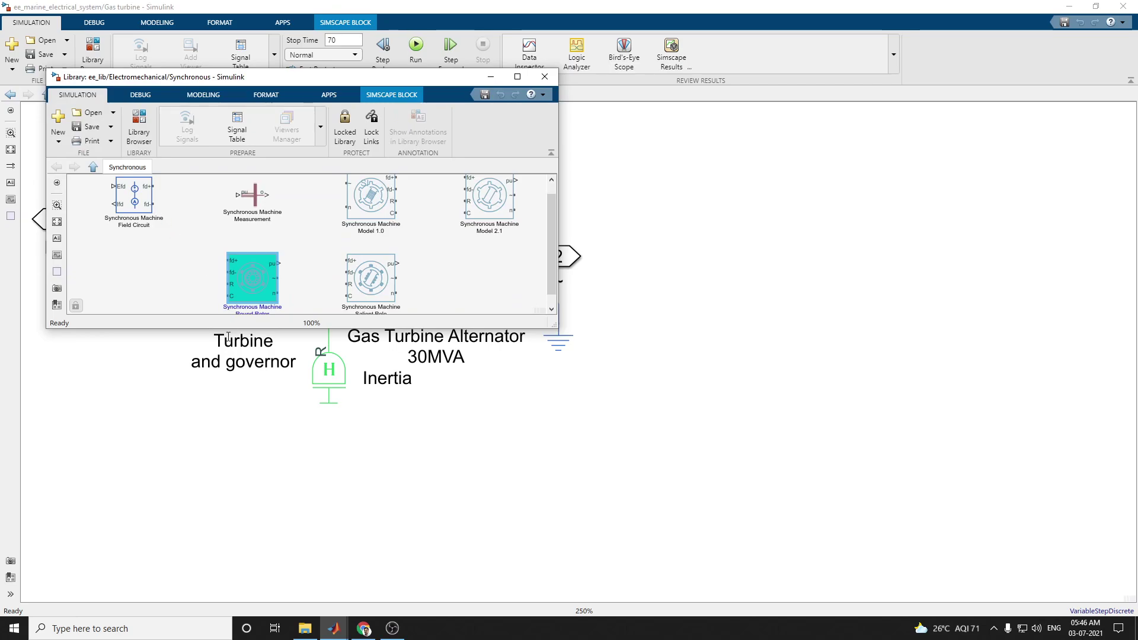
drag(228, 329, 242, 484)
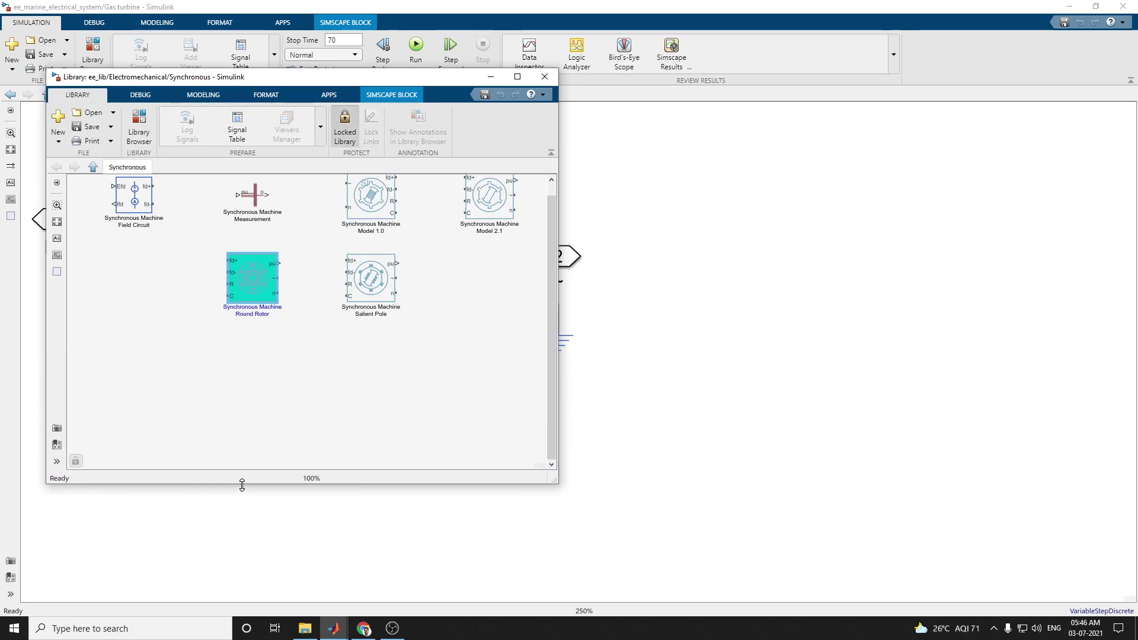
drag(555, 186, 810, 195)
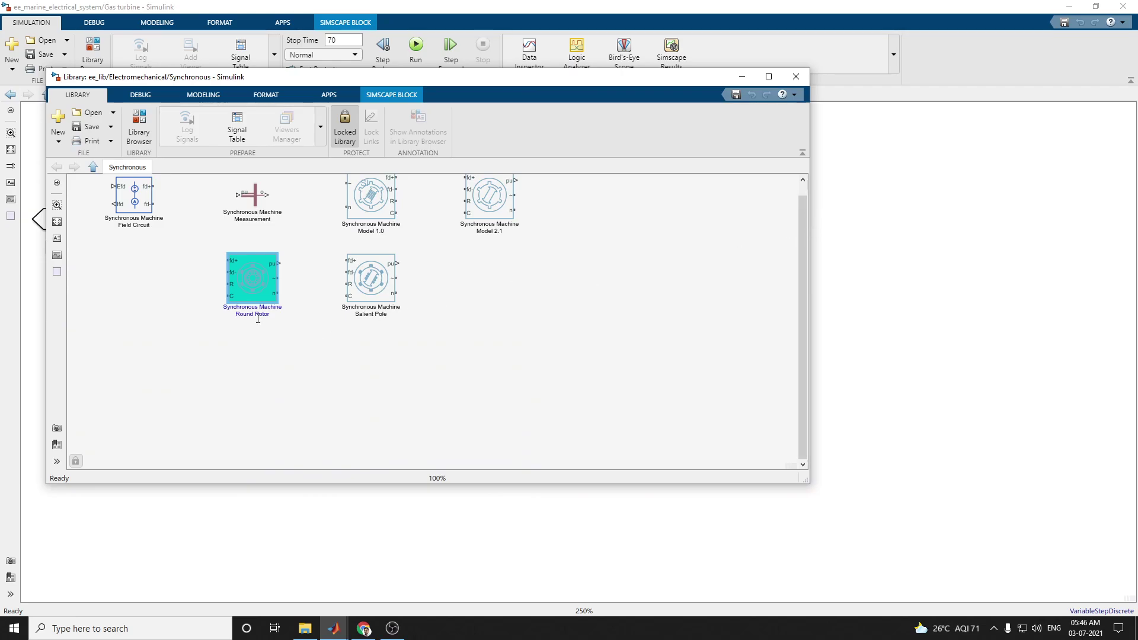
click(887, 284)
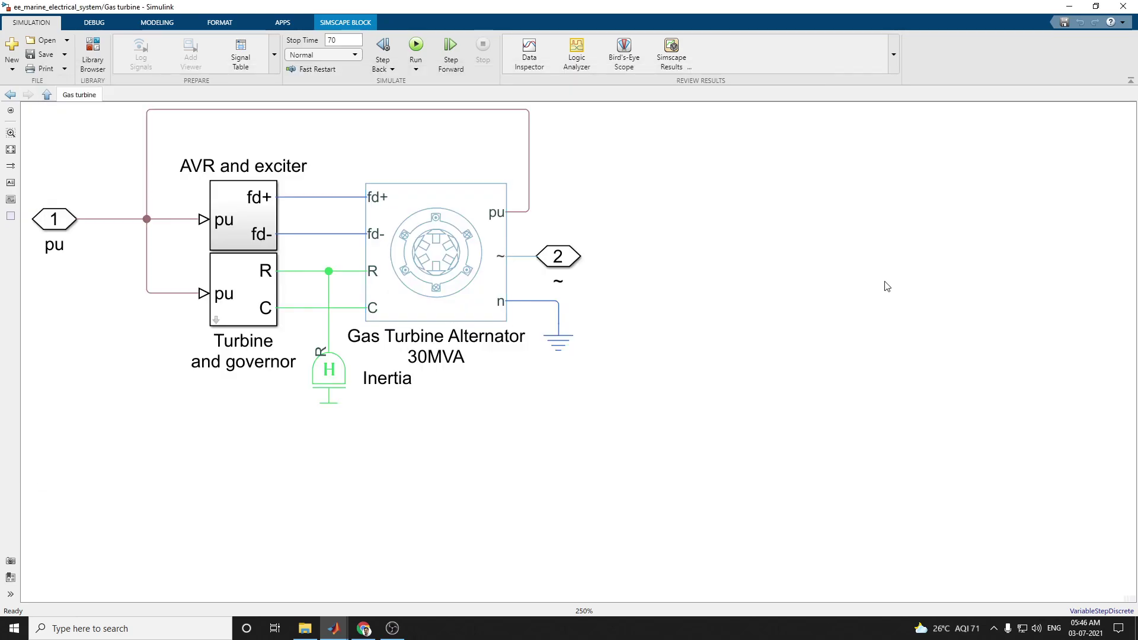
- Insert a Synchronous Machine Round Rotor block beside the gas turbine alternator by searching for "synchronous", and delete it again
double_click(763, 289)
text(s)
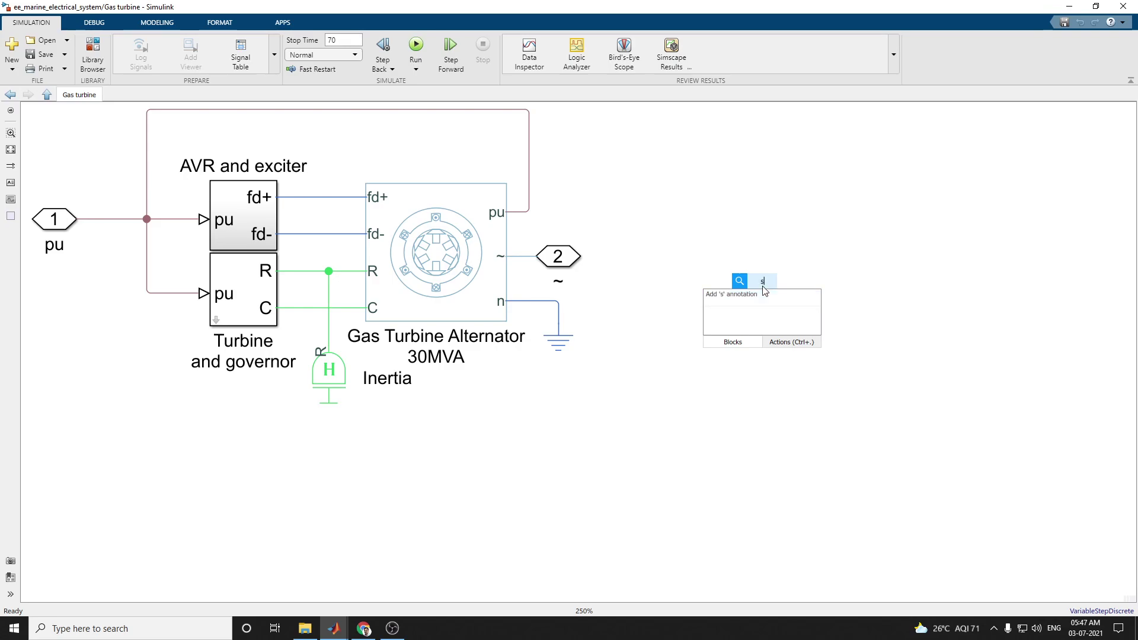
text(ynch)
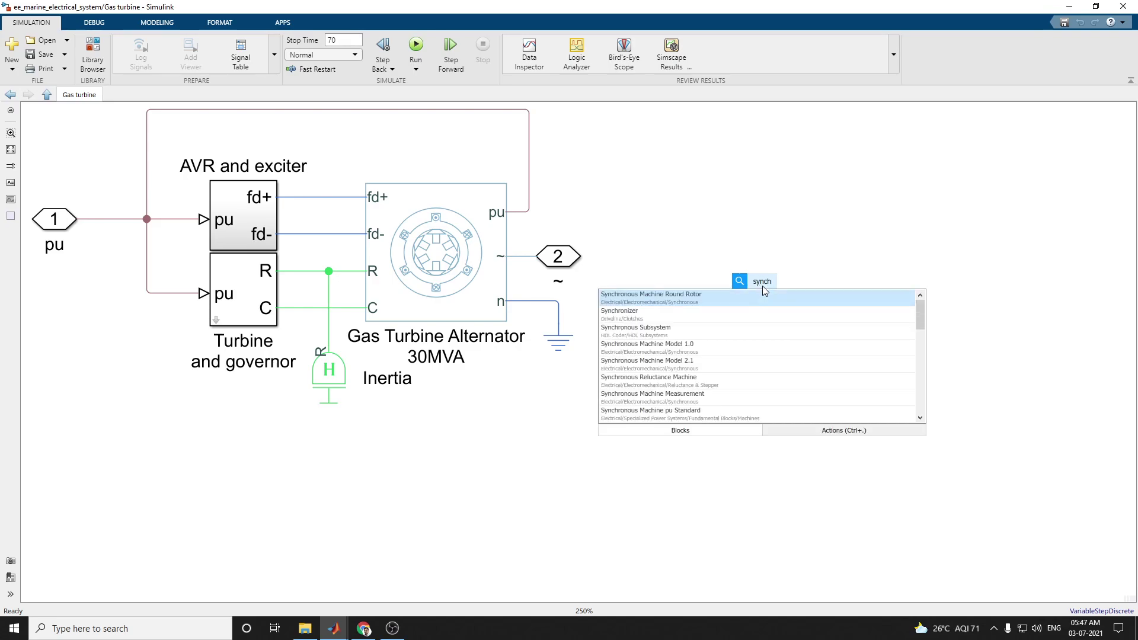
text(ronous)
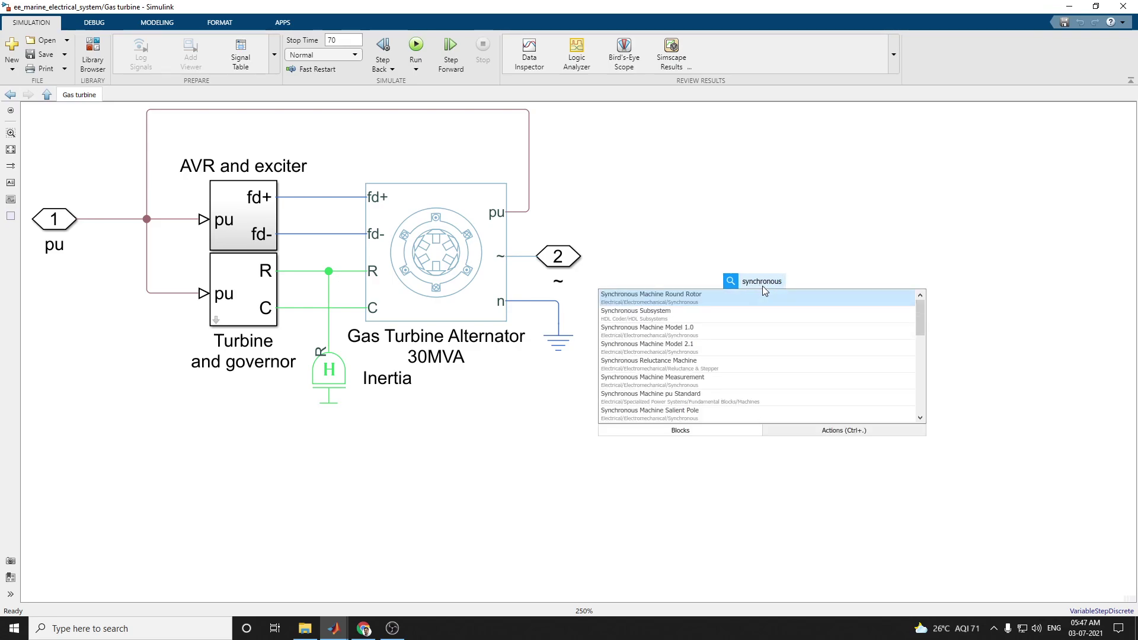
click(669, 301)
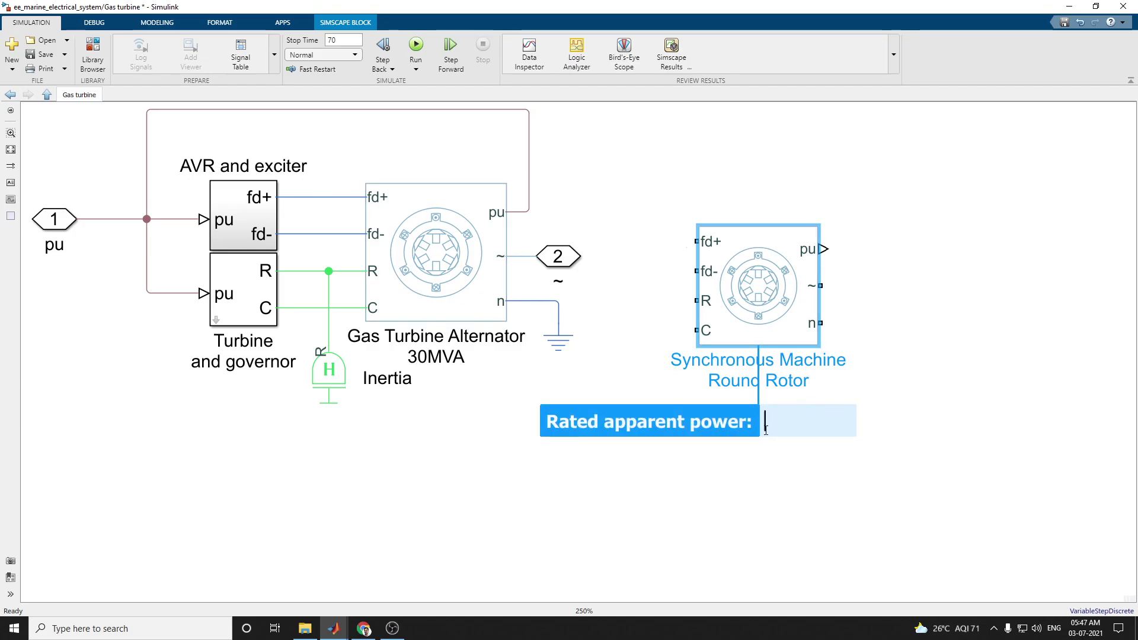
click(903, 323)
key(Delete)
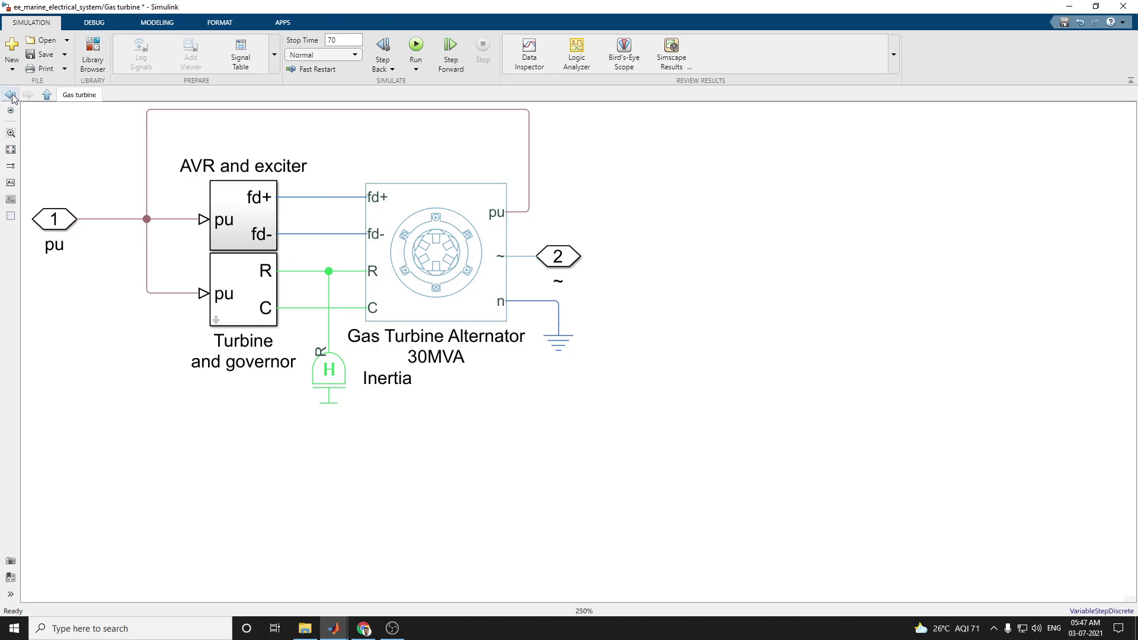
- Revisit the gas turbine alternator's linked library block, examine the available synchronous machine variants, and close the library
right_click(467, 261)
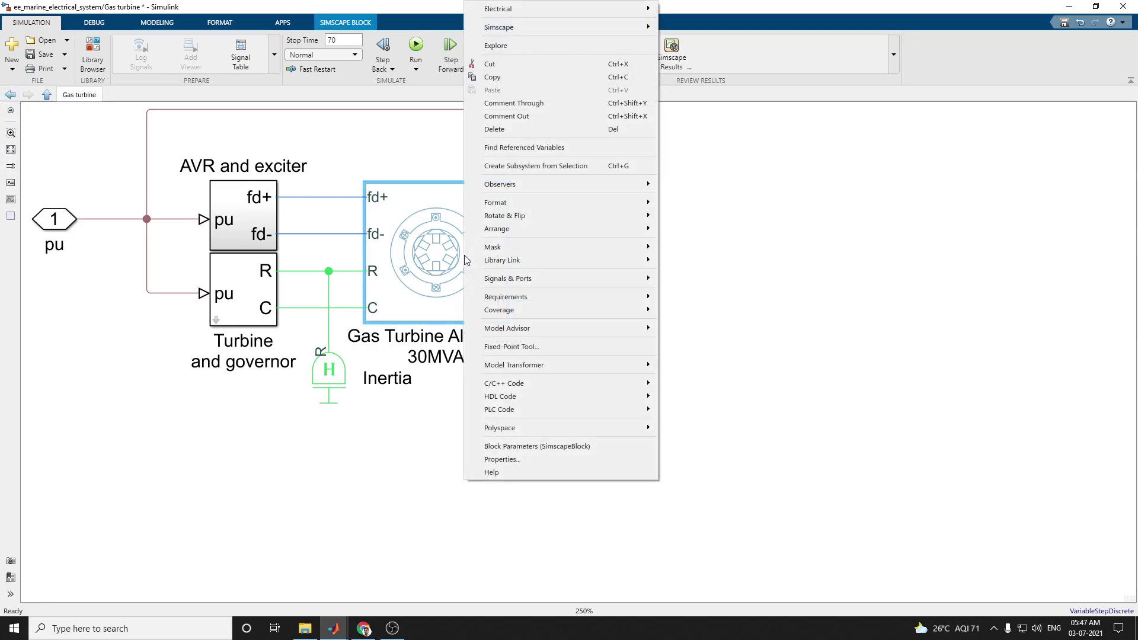
mouse_move(536, 267)
click(690, 262)
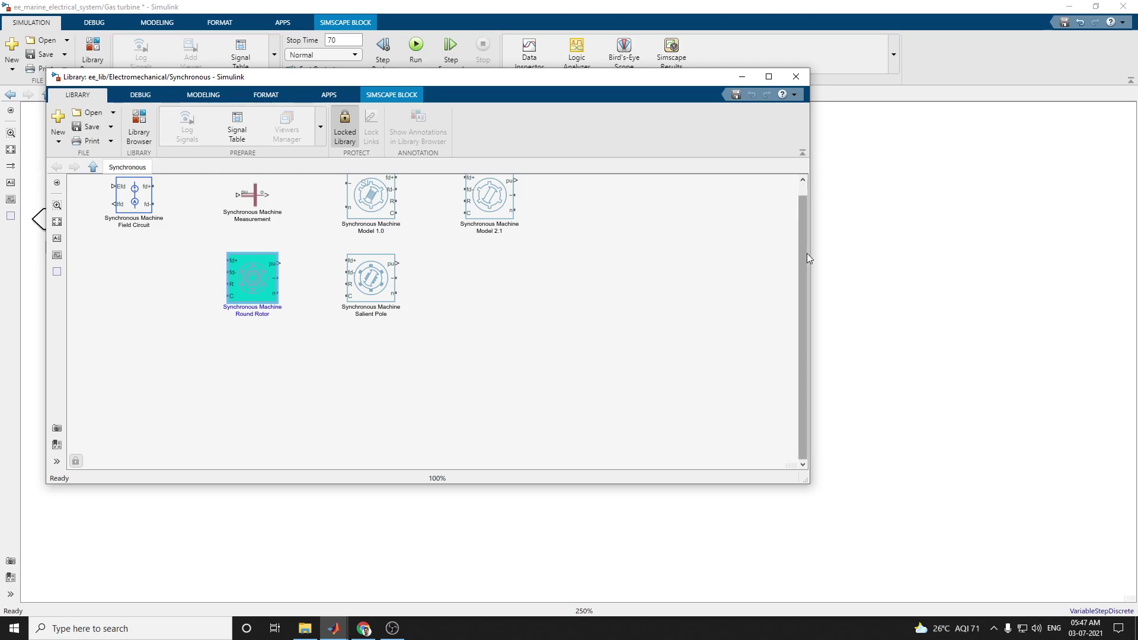
scroll(806, 254, up, 1)
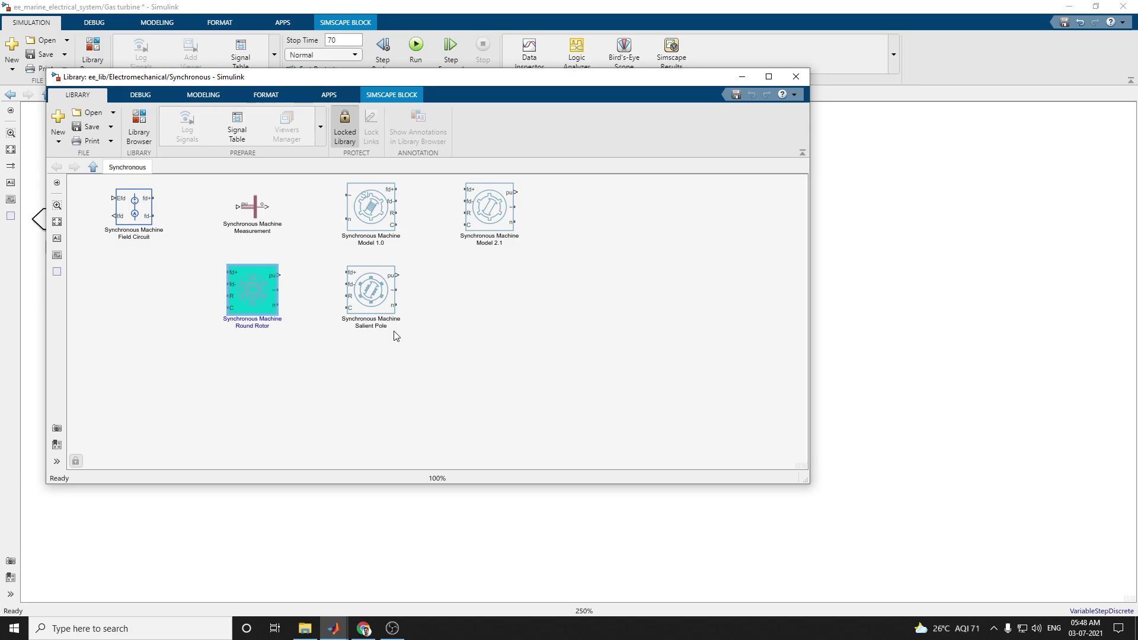
click(796, 76)
click(493, 225)
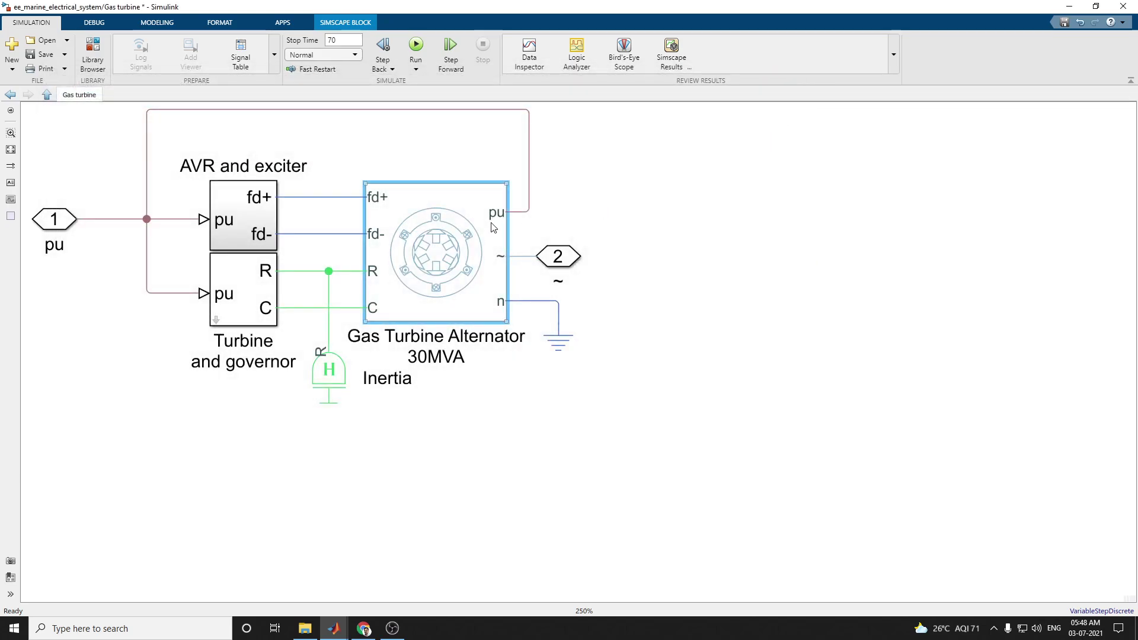
- Return to the top-level model and open the block parameters of the Diesel Generator Alternator 5MVA in the Diesel generator subsystem
click(10, 95)
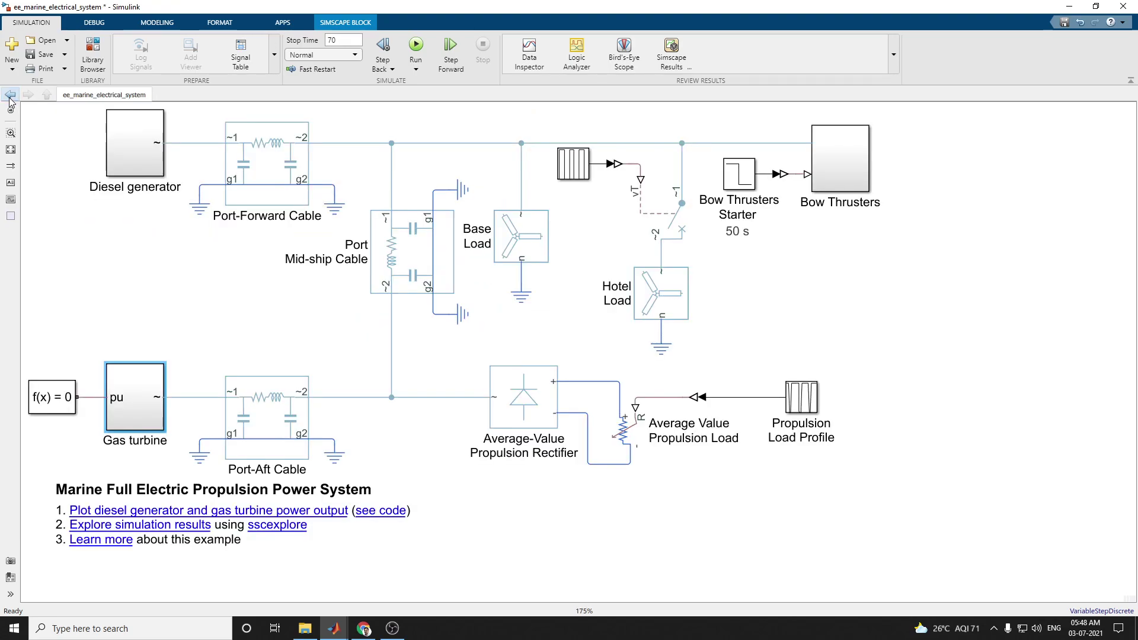
double_click(138, 162)
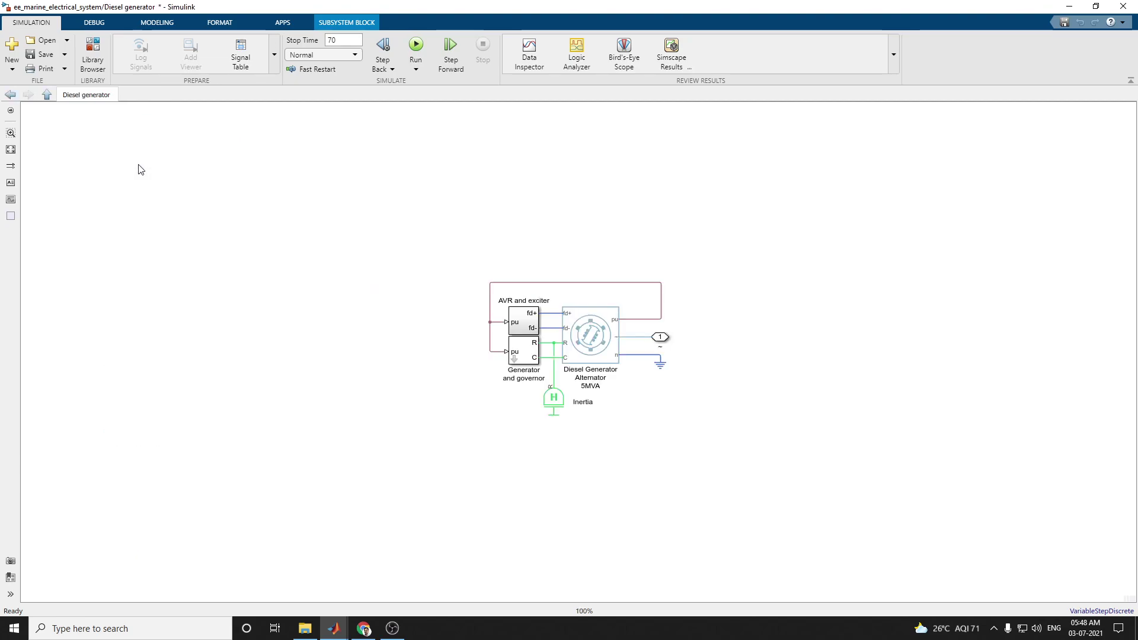
scroll(703, 356, up, 3)
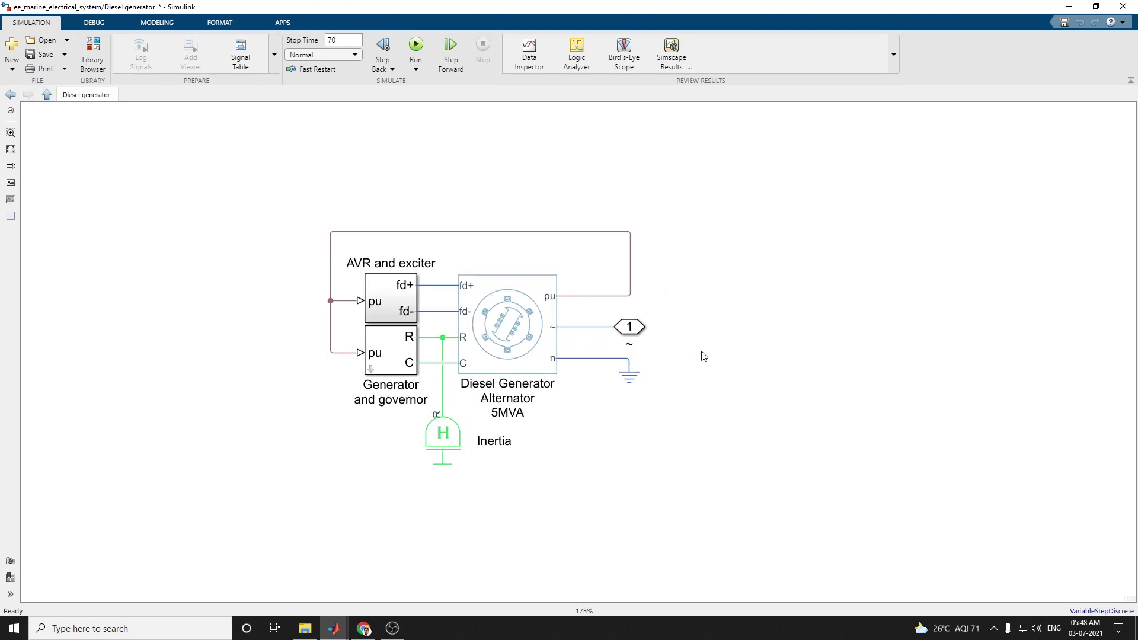
click(518, 342)
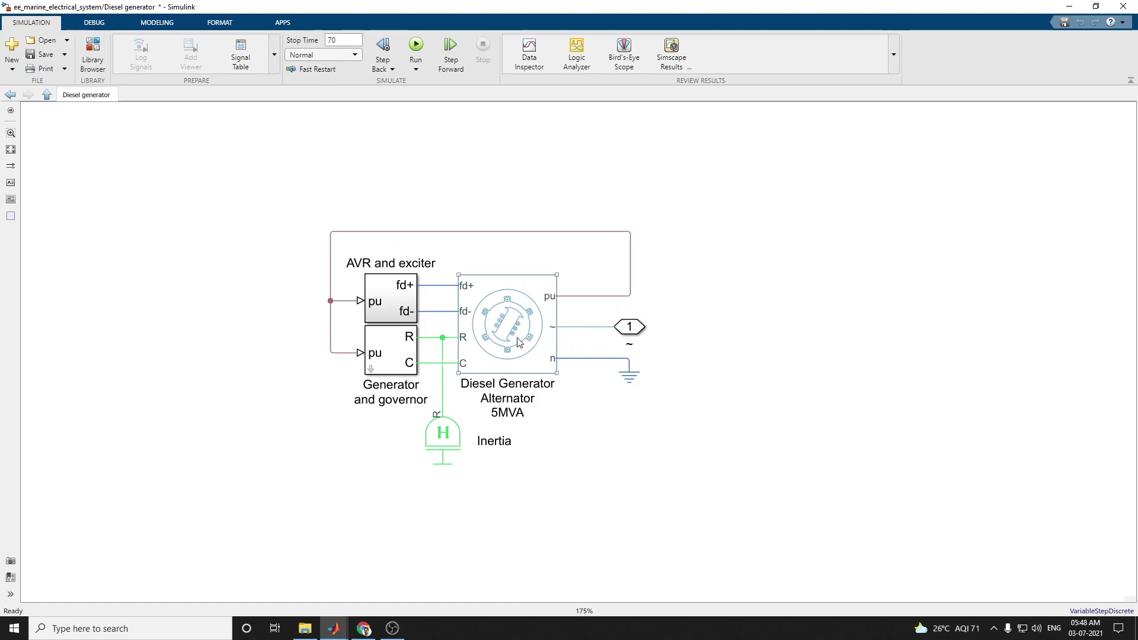
click(567, 306)
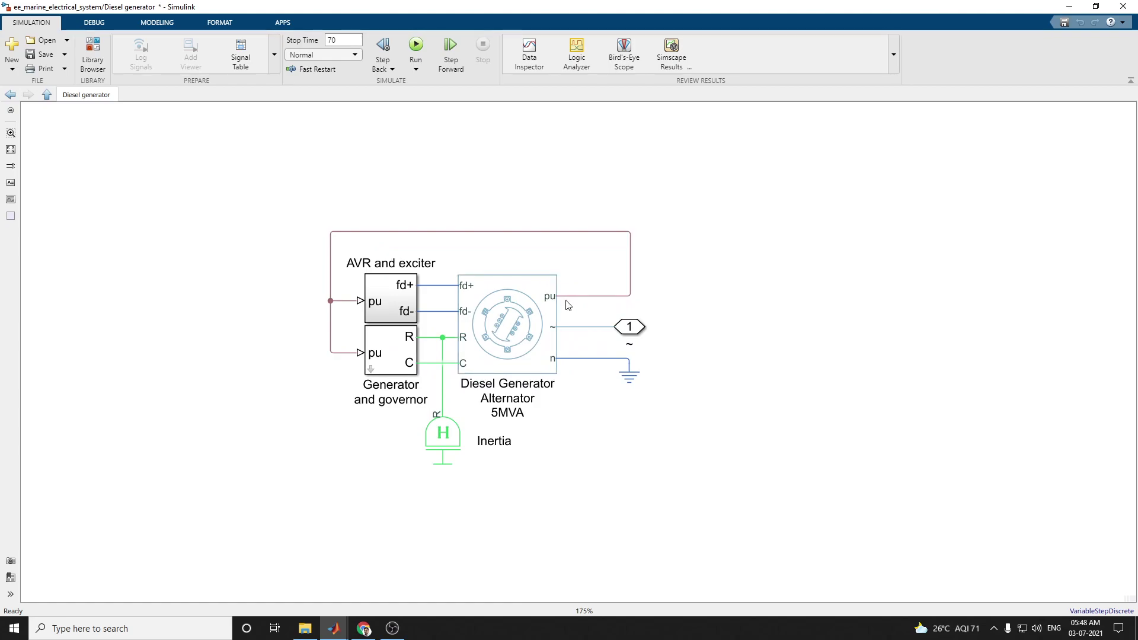
click(551, 307)
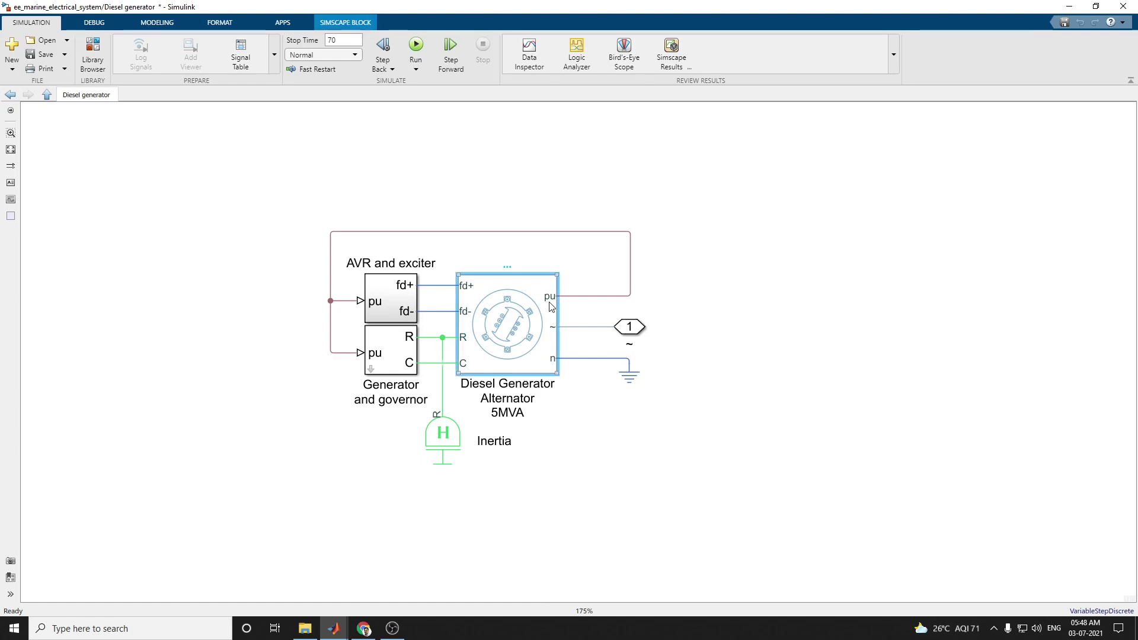
double_click(551, 307)
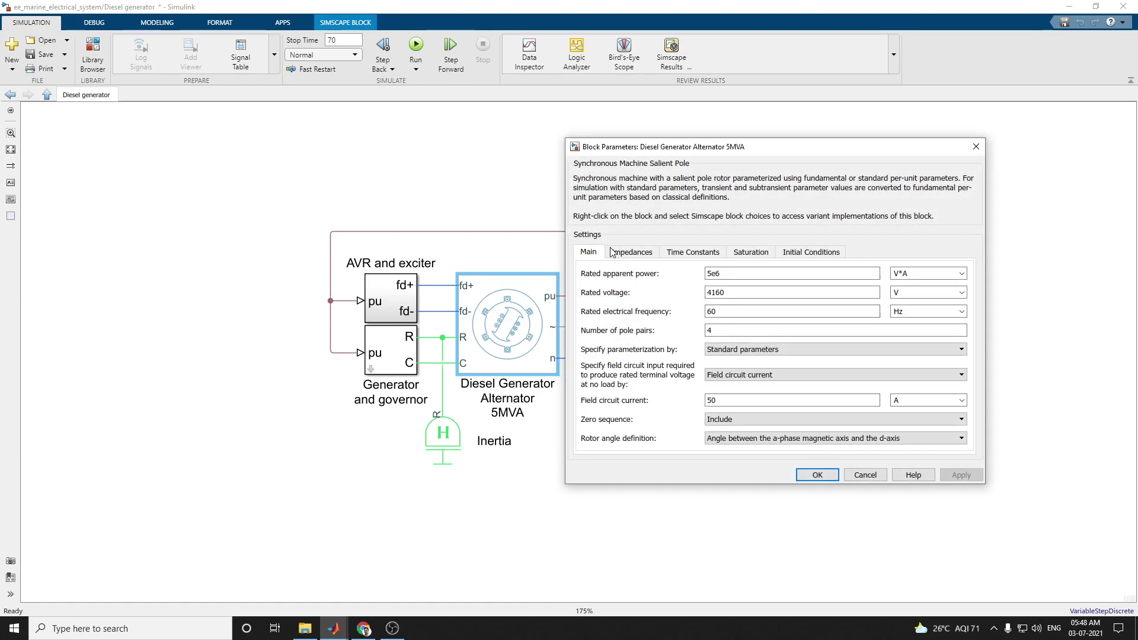
drag(778, 152, 885, 140)
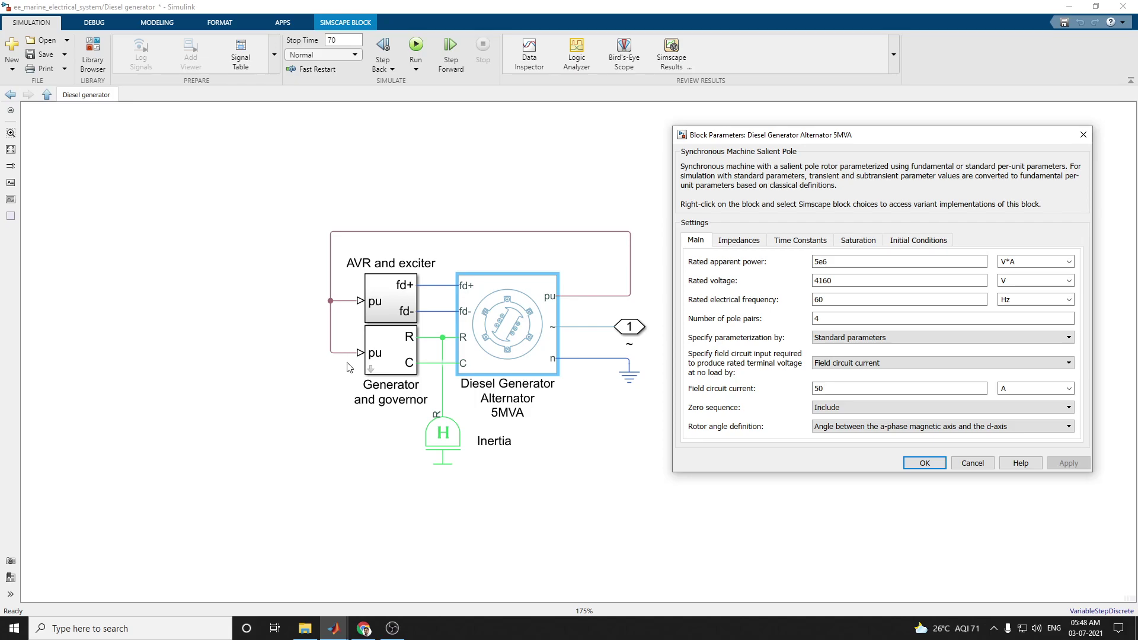
- Examine the diesel alternator's main ratings, impedances, time constants, saturation and initial conditions, and close its parameters
click(470, 464)
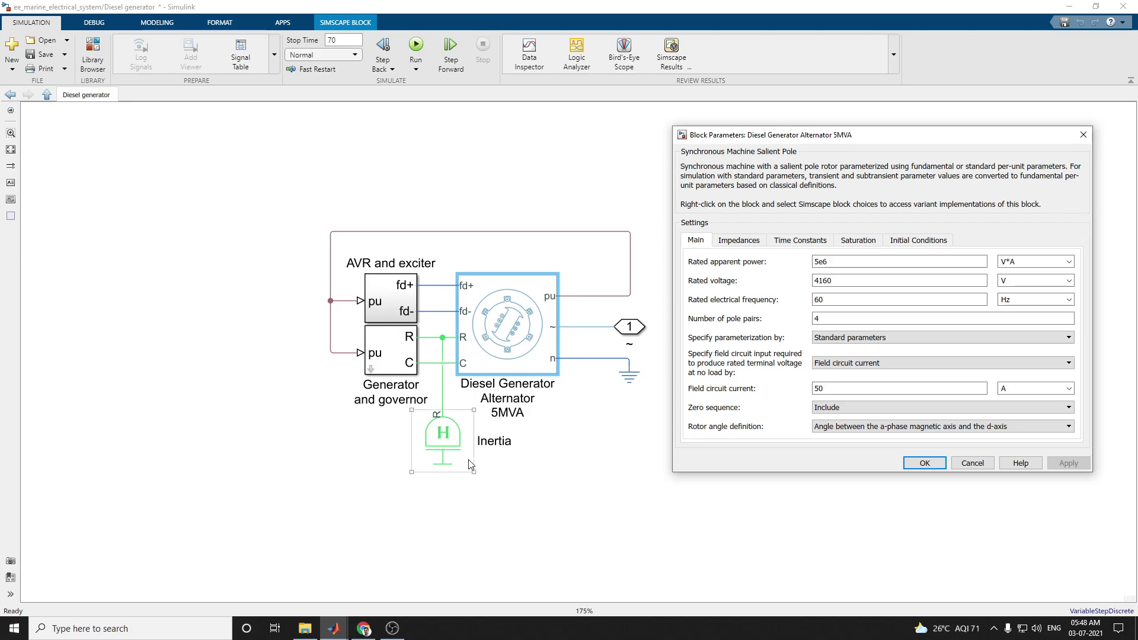
click(629, 327)
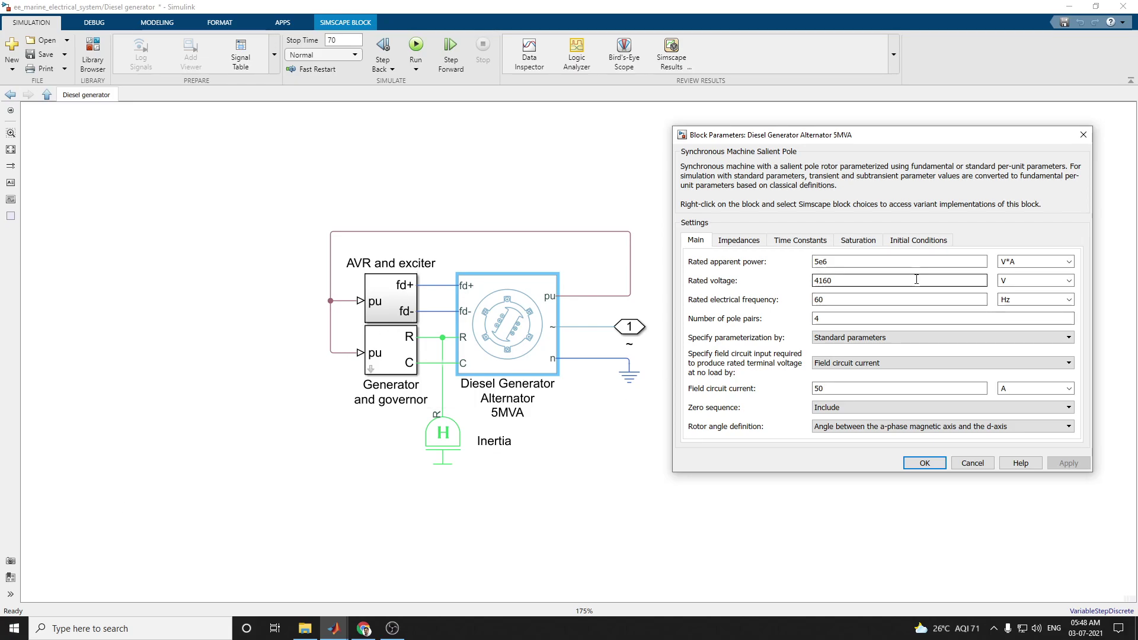
click(839, 262)
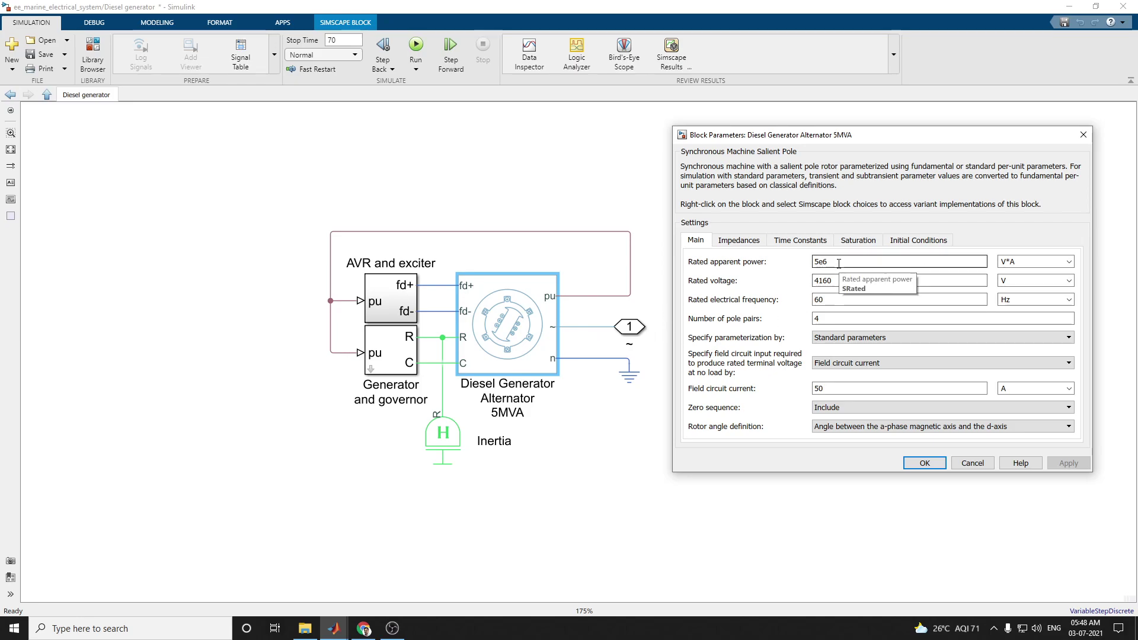
click(862, 318)
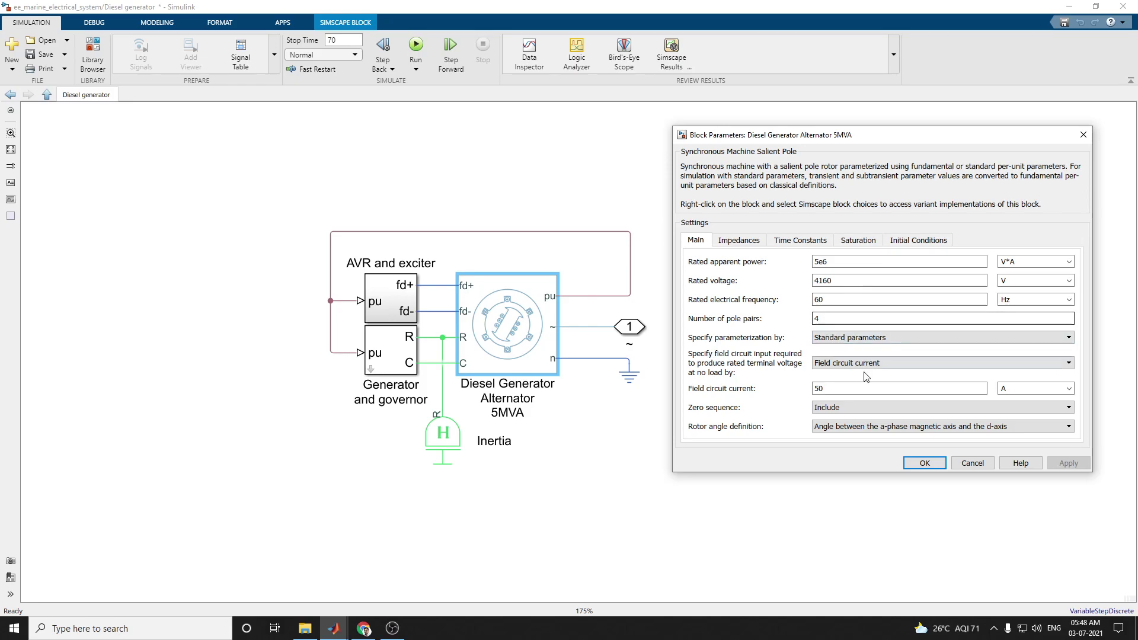
click(757, 244)
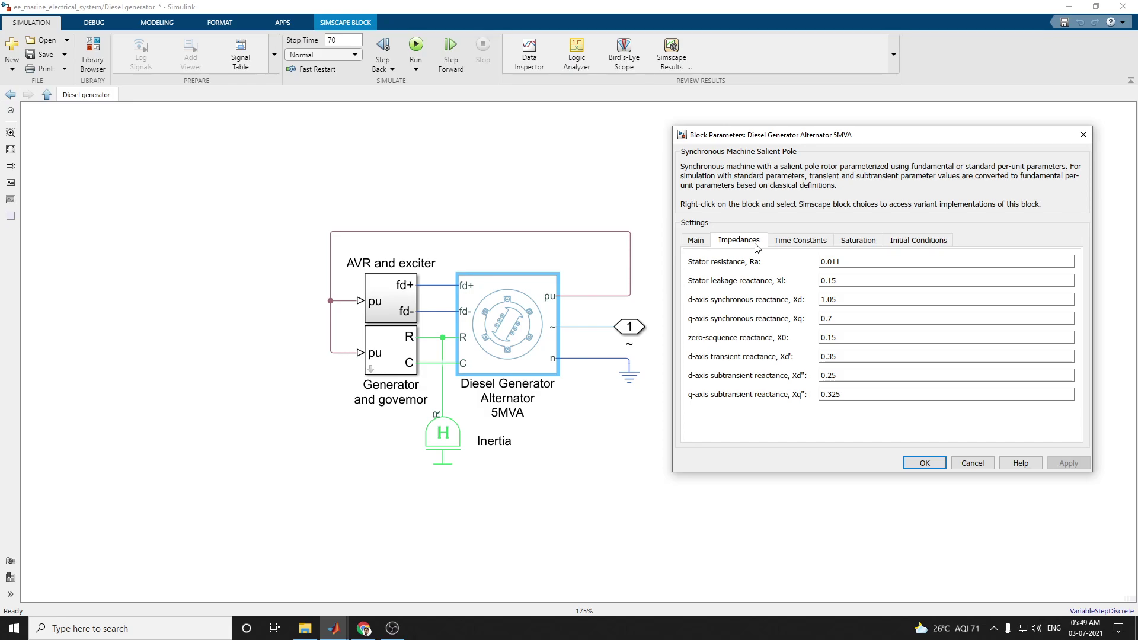
click(790, 242)
click(861, 241)
click(921, 241)
click(925, 463)
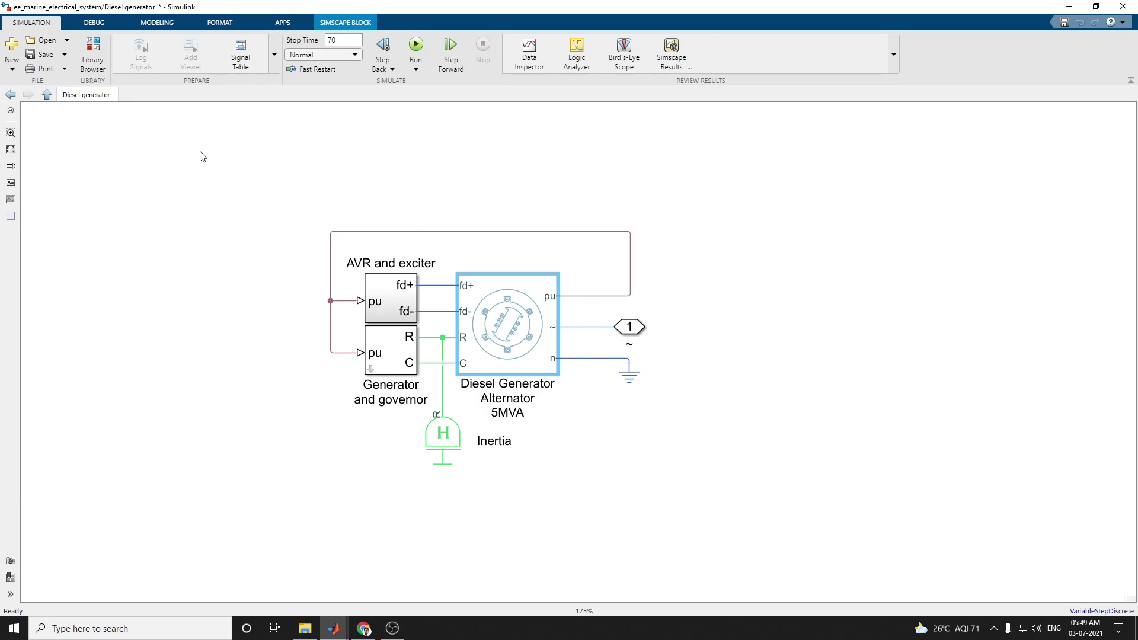
- Go back to the Gas turbine subsystem and examine the rated apparent power in the Gas Turbine Alternator 30MVA parameters
click(10, 94)
double_click(152, 396)
click(417, 225)
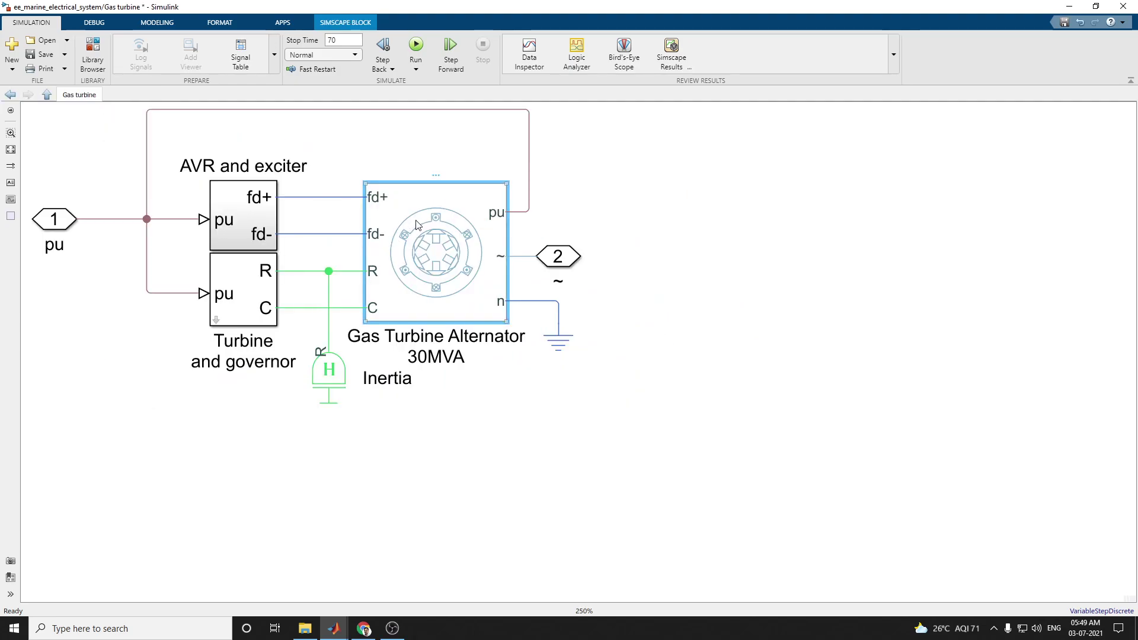
double_click(417, 226)
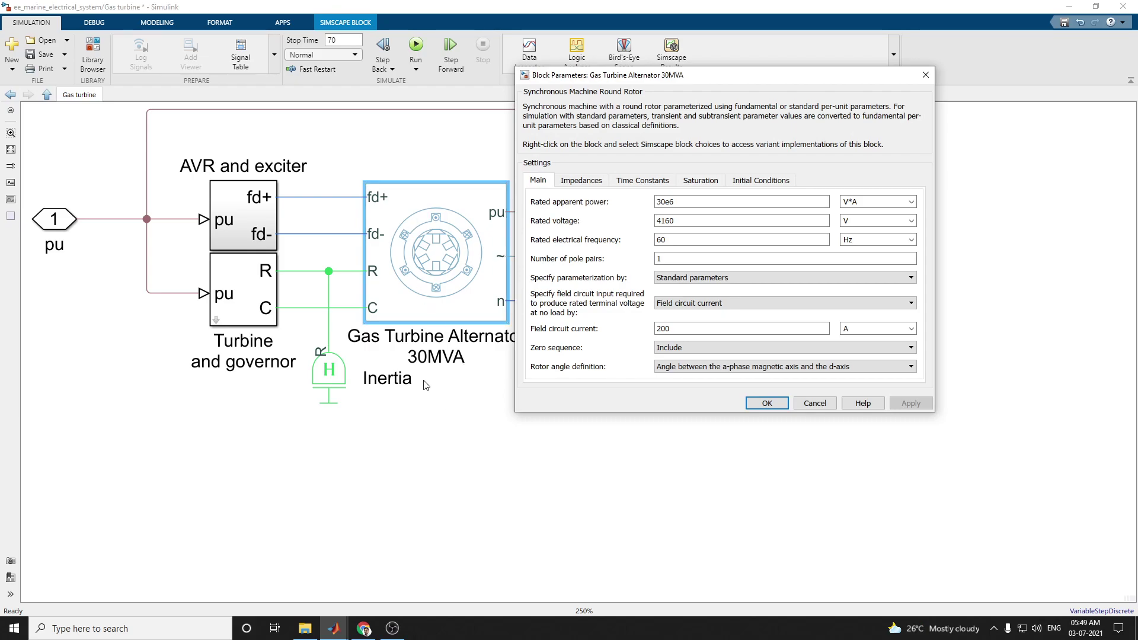
click(674, 203)
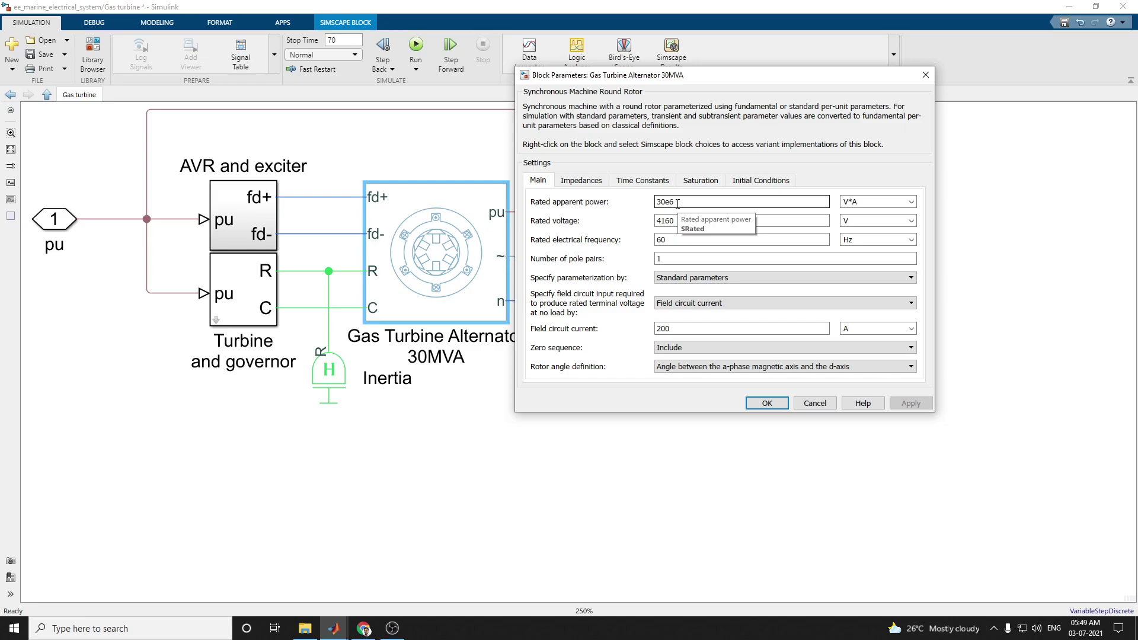
- Examine the gas turbine alternator's rated voltage and impedances, close its parameters without changes, and return to the top-level model
click(673, 222)
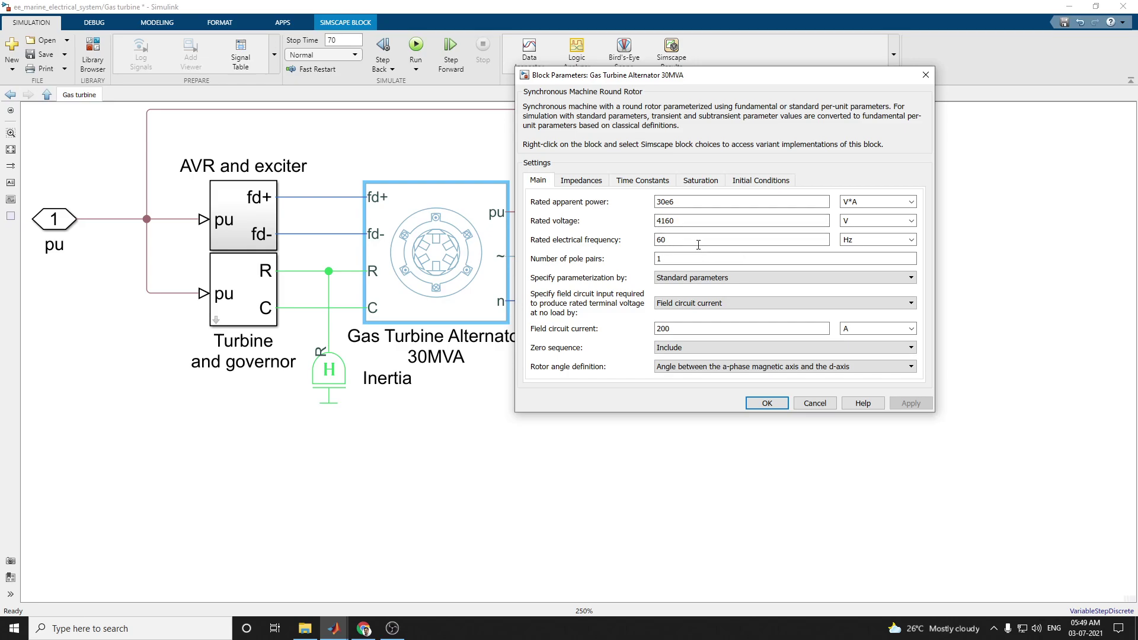
click(595, 182)
click(827, 405)
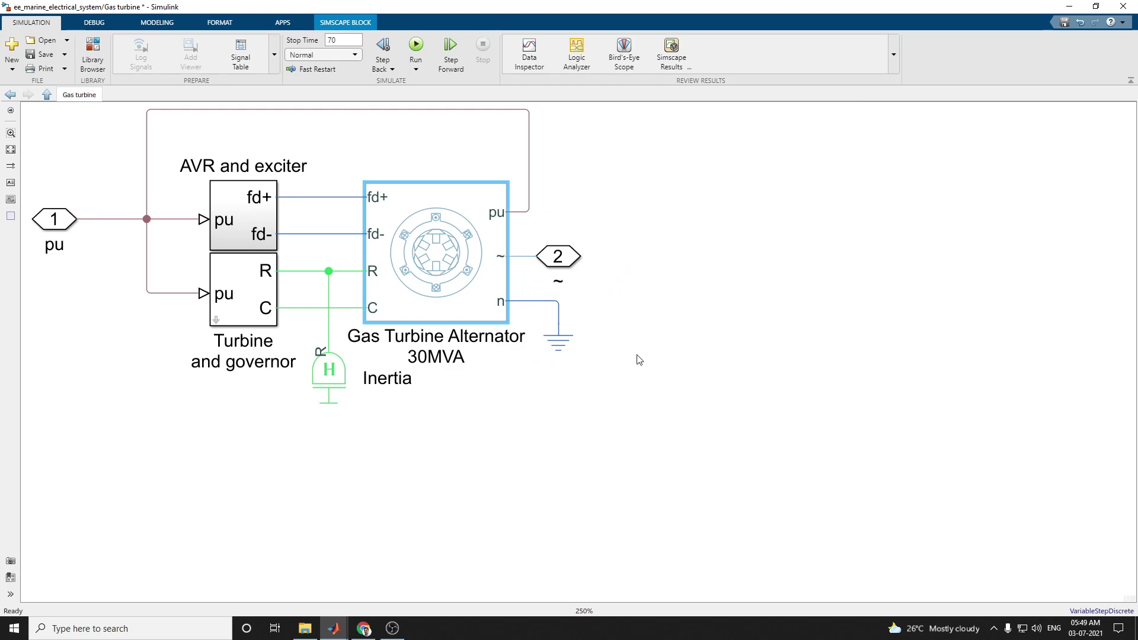
click(10, 95)
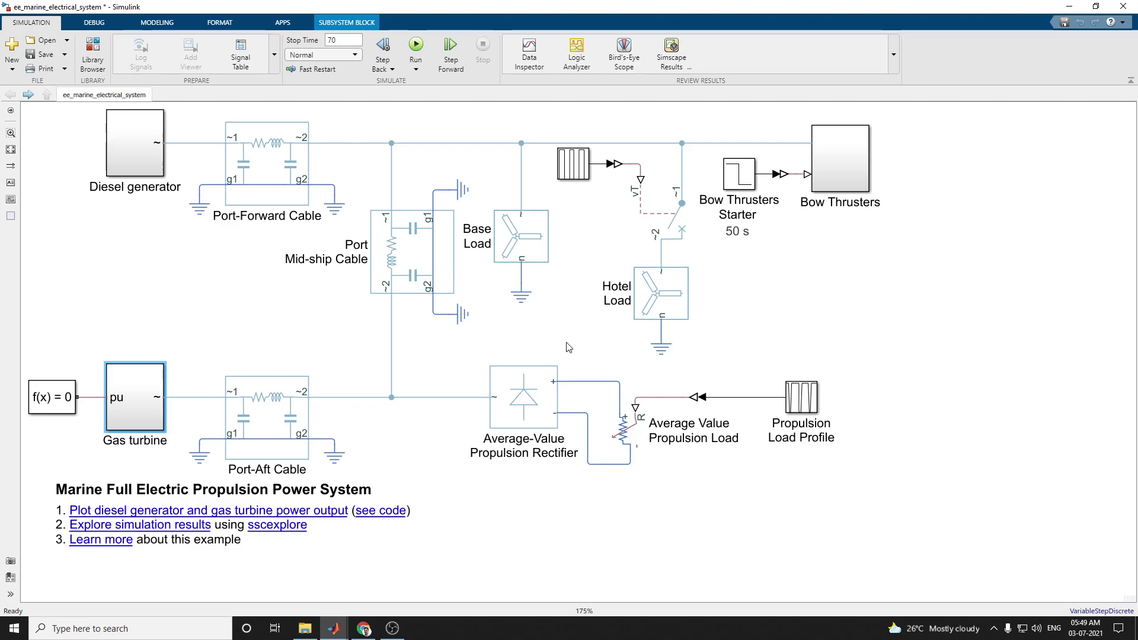
- Open the Base Load block parameters and examine the available parameterization and component structure options
double_click(517, 242)
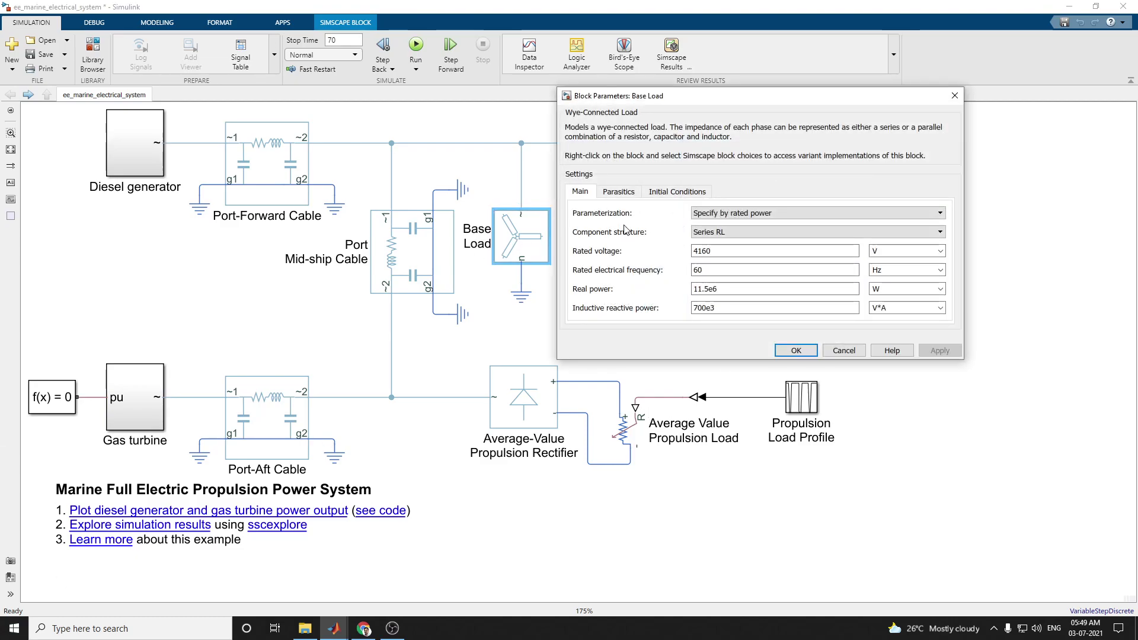
click(733, 215)
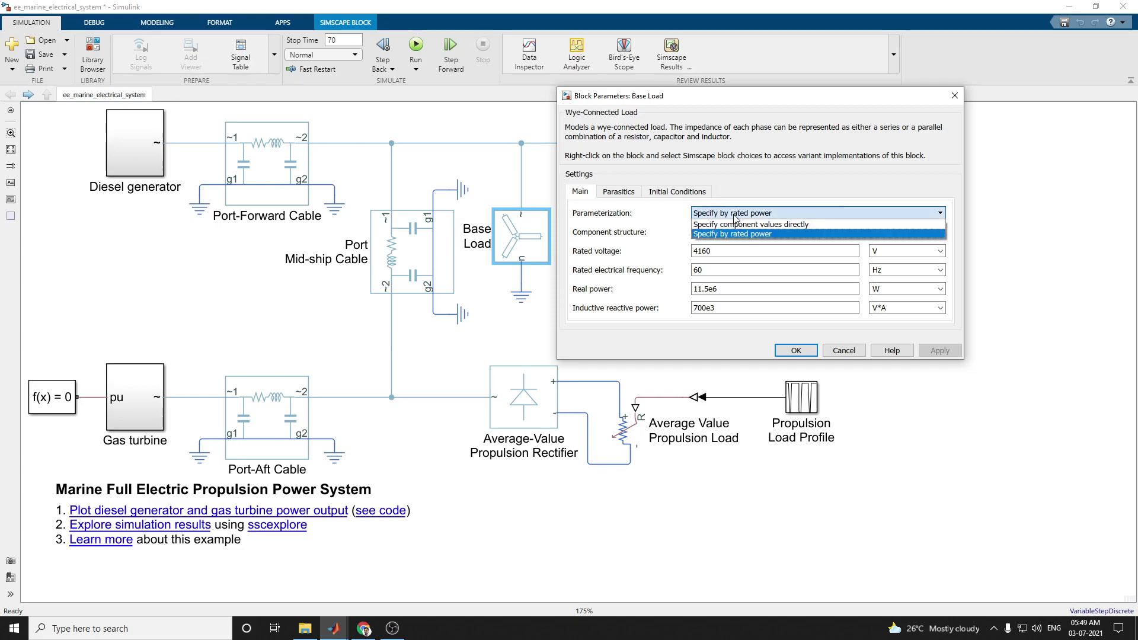
click(734, 218)
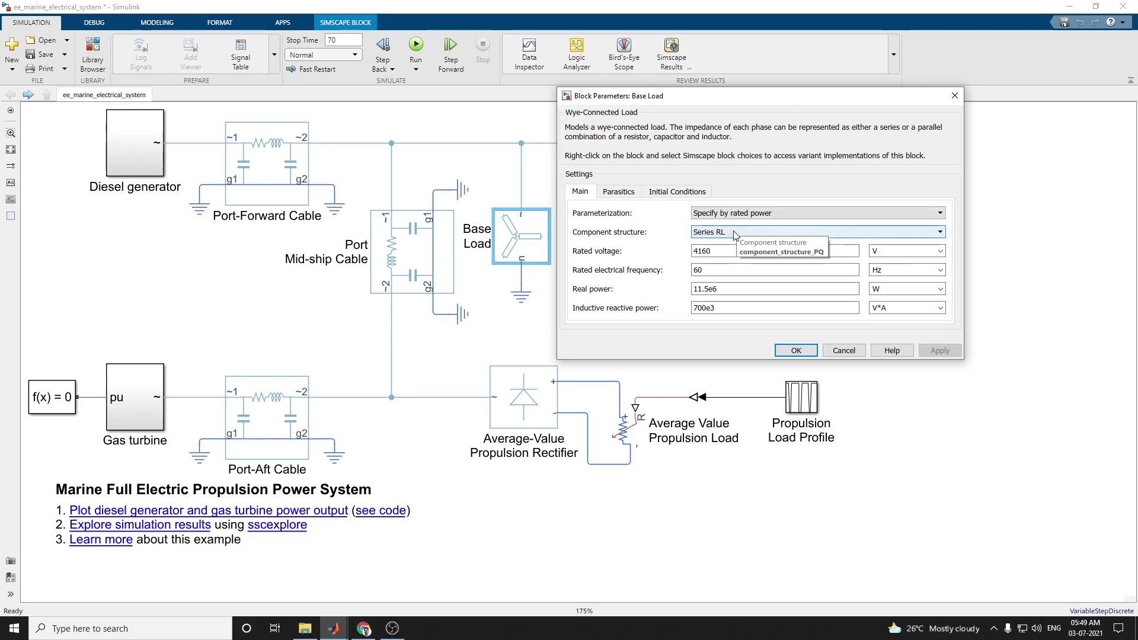
click(734, 234)
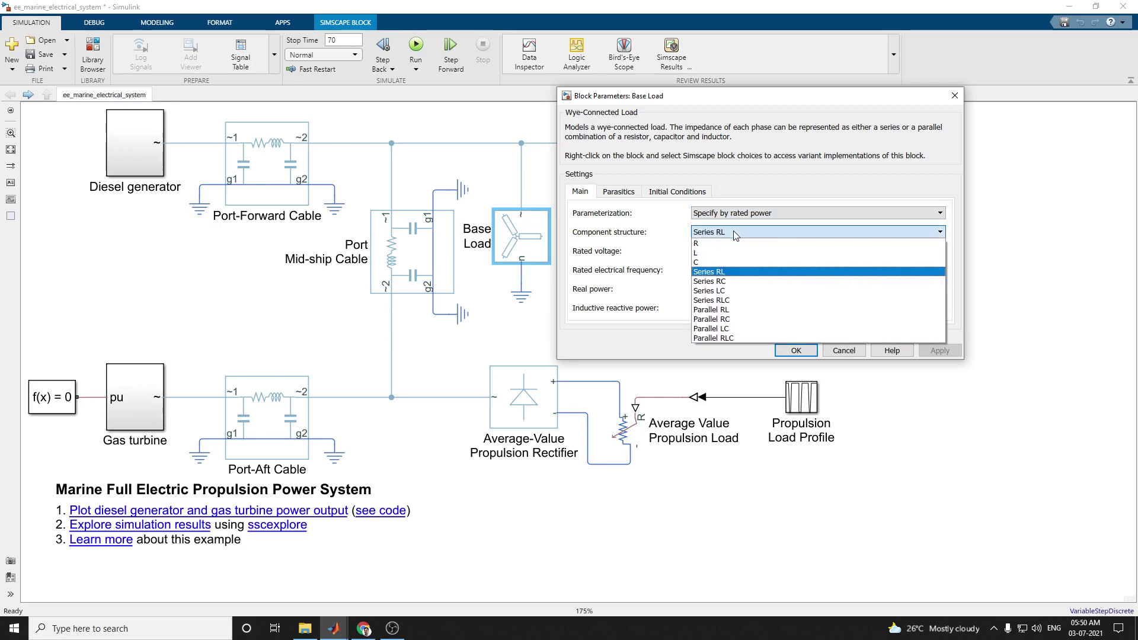
click(734, 233)
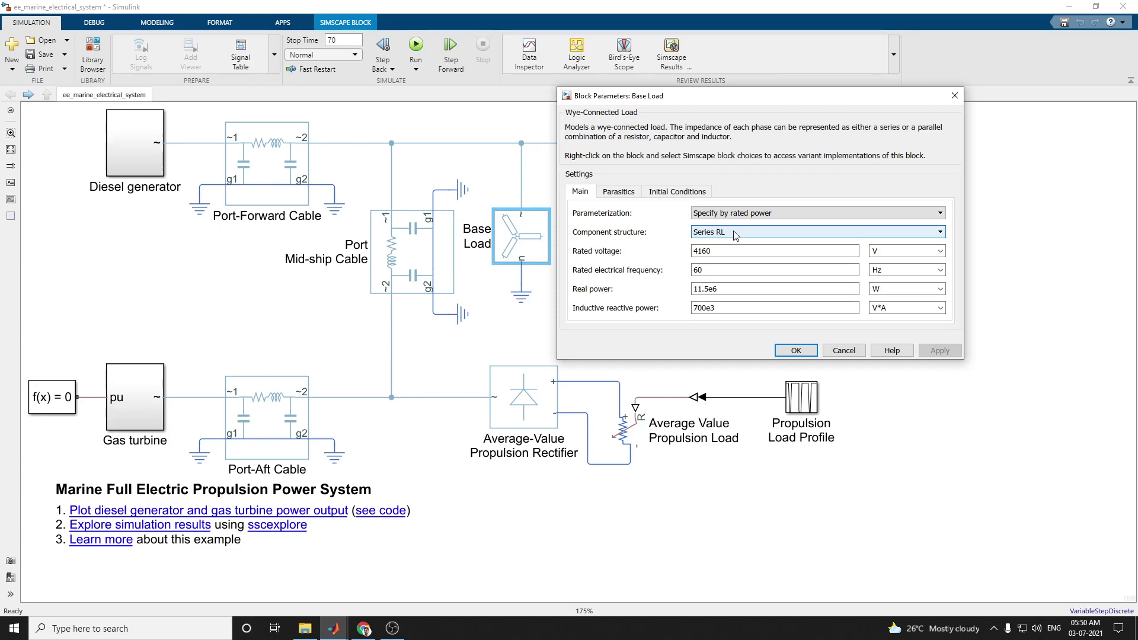
- Examine the Base Load's parasitics and initial conditions, revisit its main ratings, and close its parameters
click(621, 192)
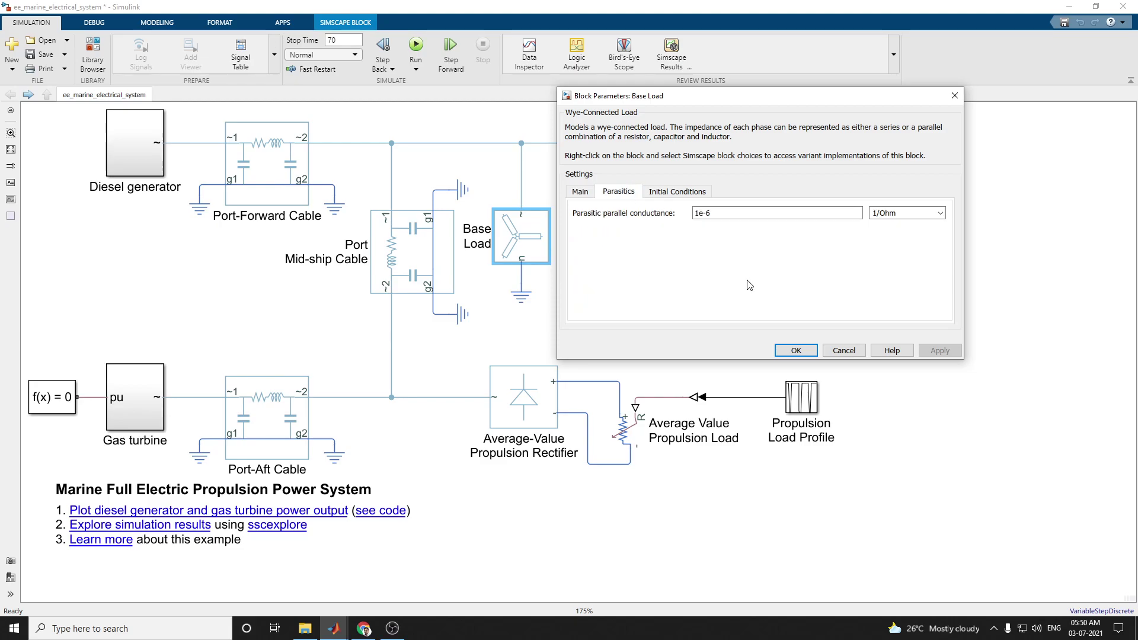
click(693, 198)
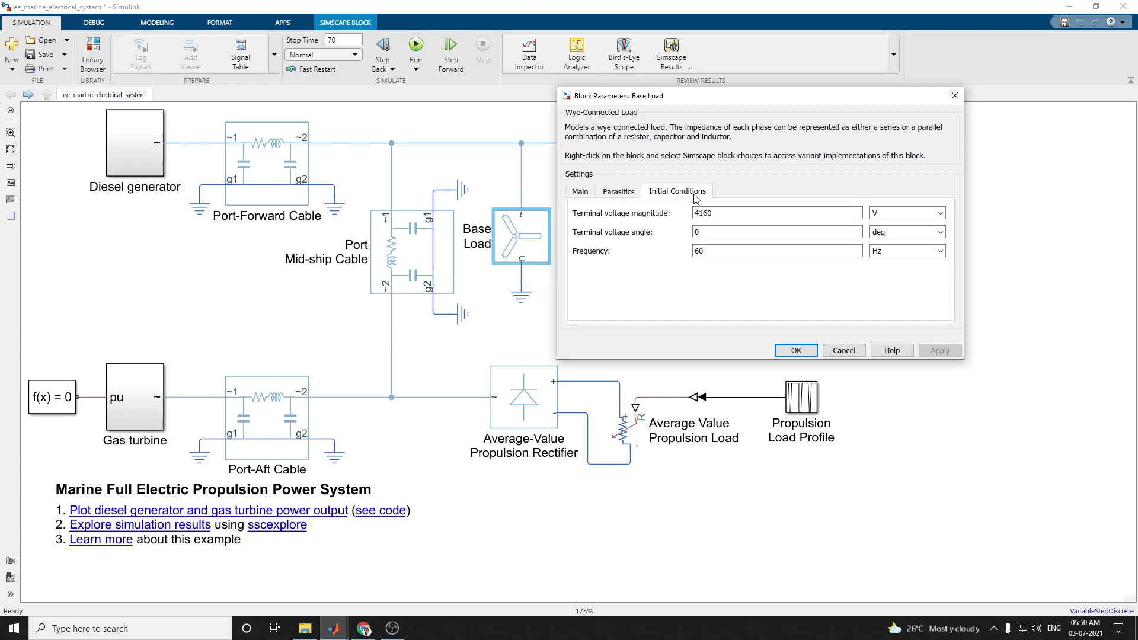
drag(732, 102, 891, 72)
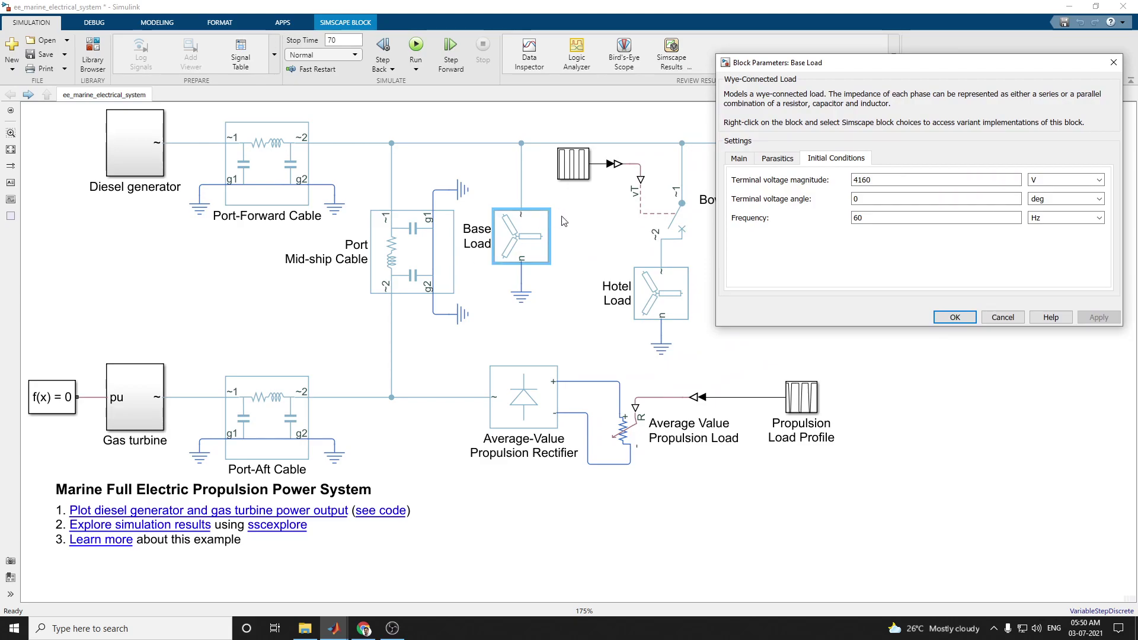
click(748, 162)
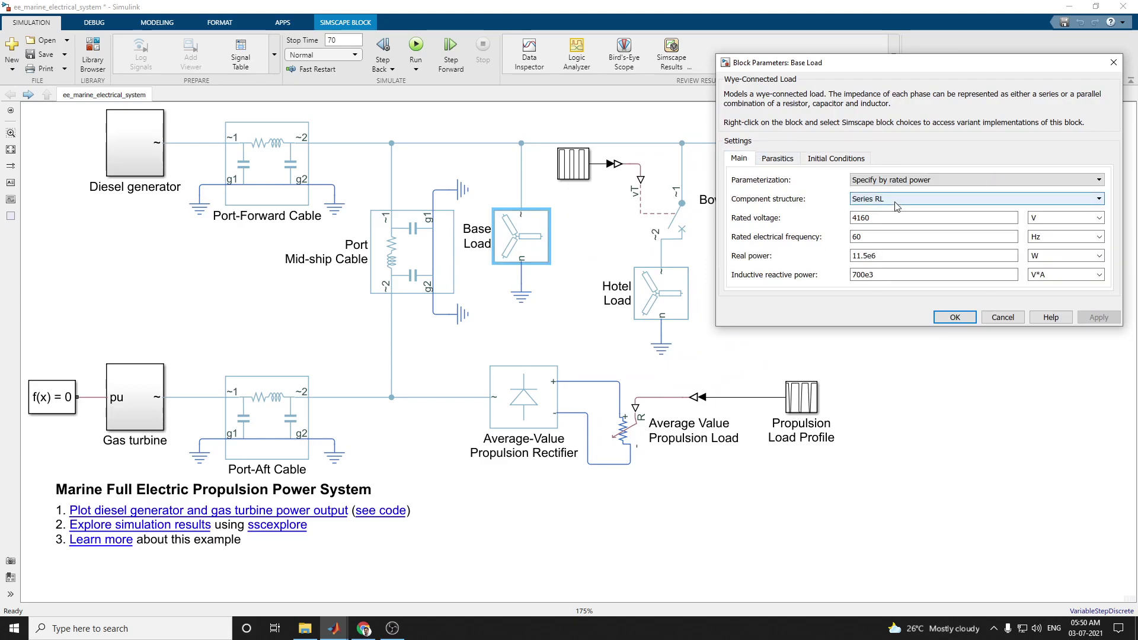
click(1112, 69)
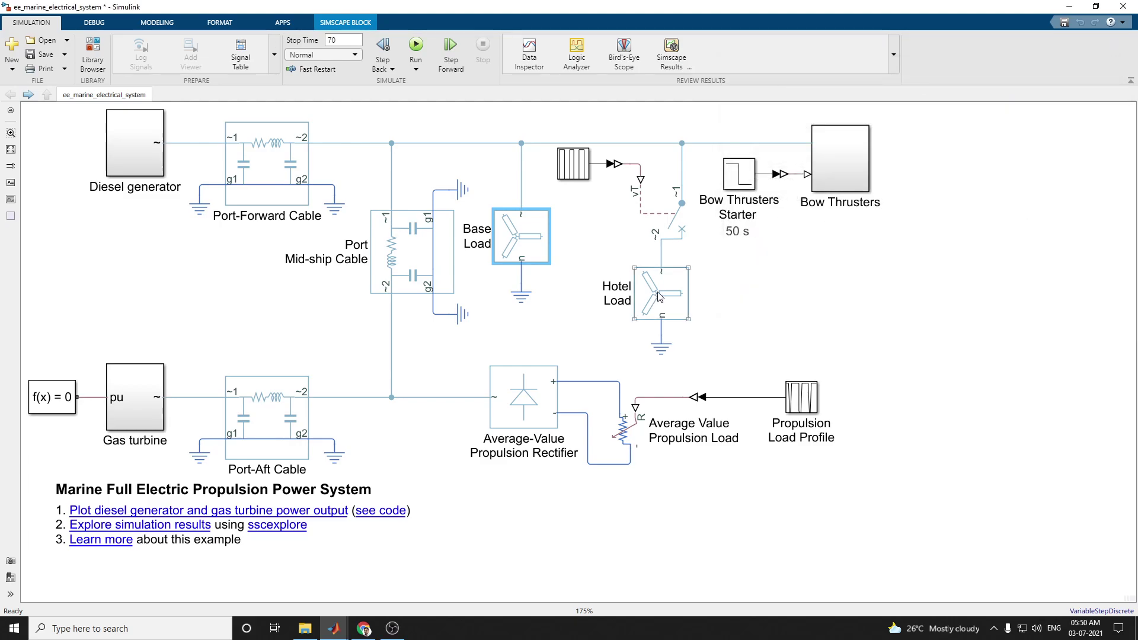
- Open the Hotel Load block parameters, examine its real power and component structure, and close them
double_click(660, 297)
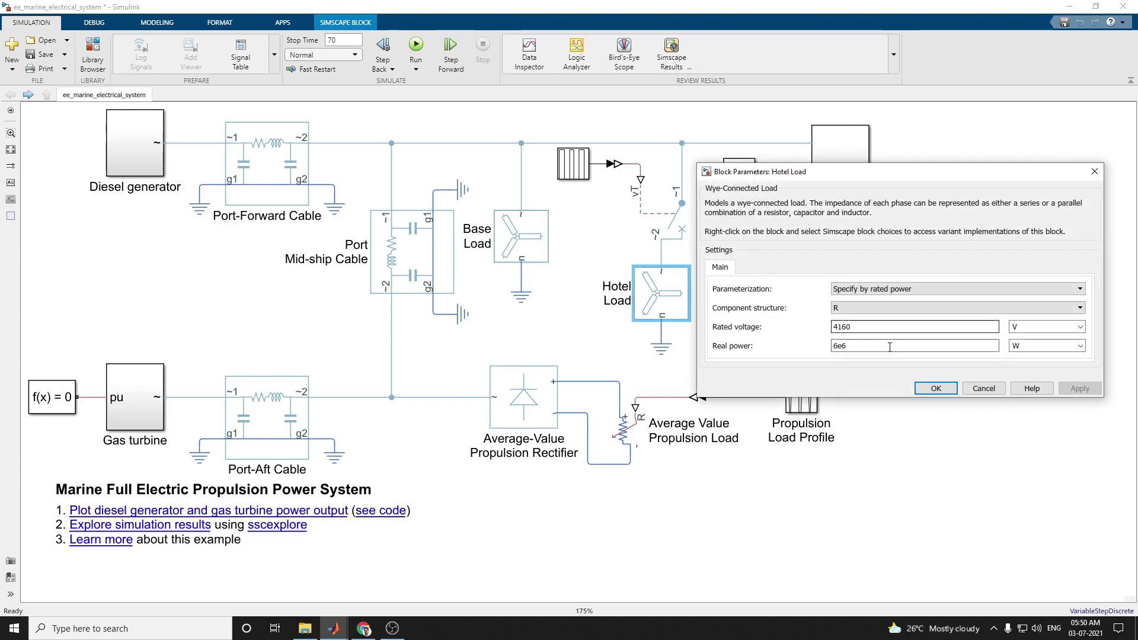
double_click(857, 345)
click(866, 345)
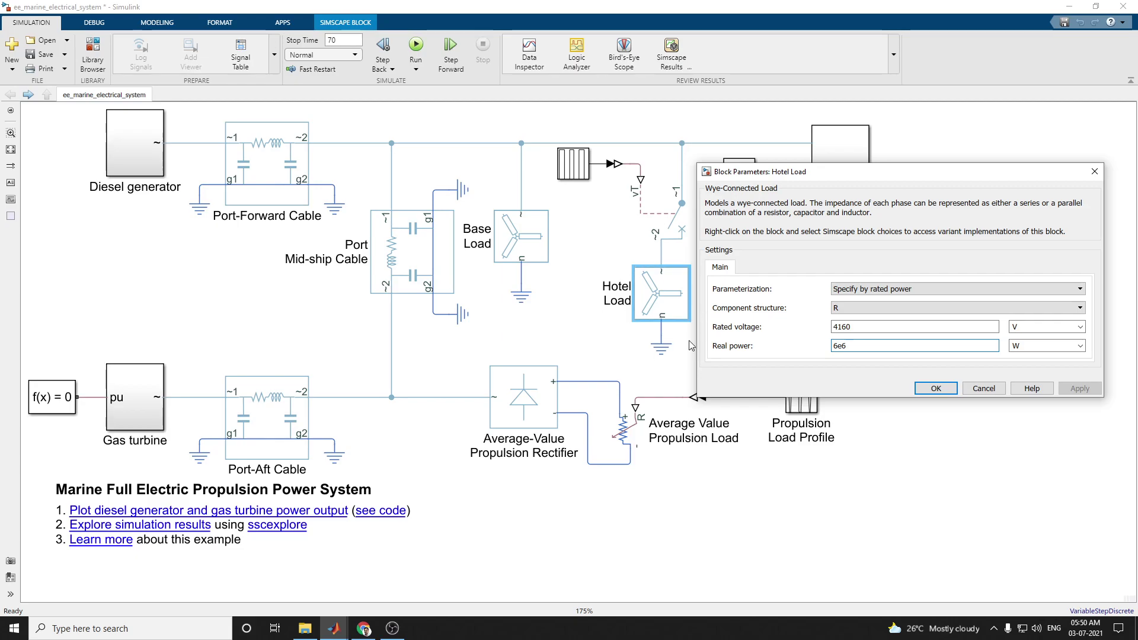
click(675, 313)
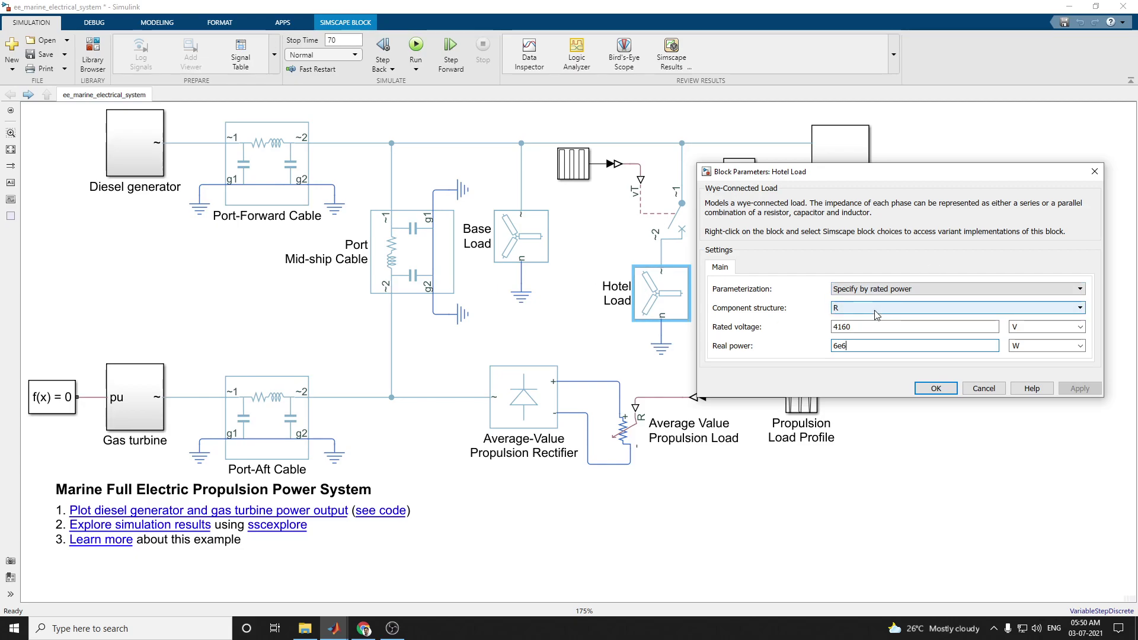
click(941, 388)
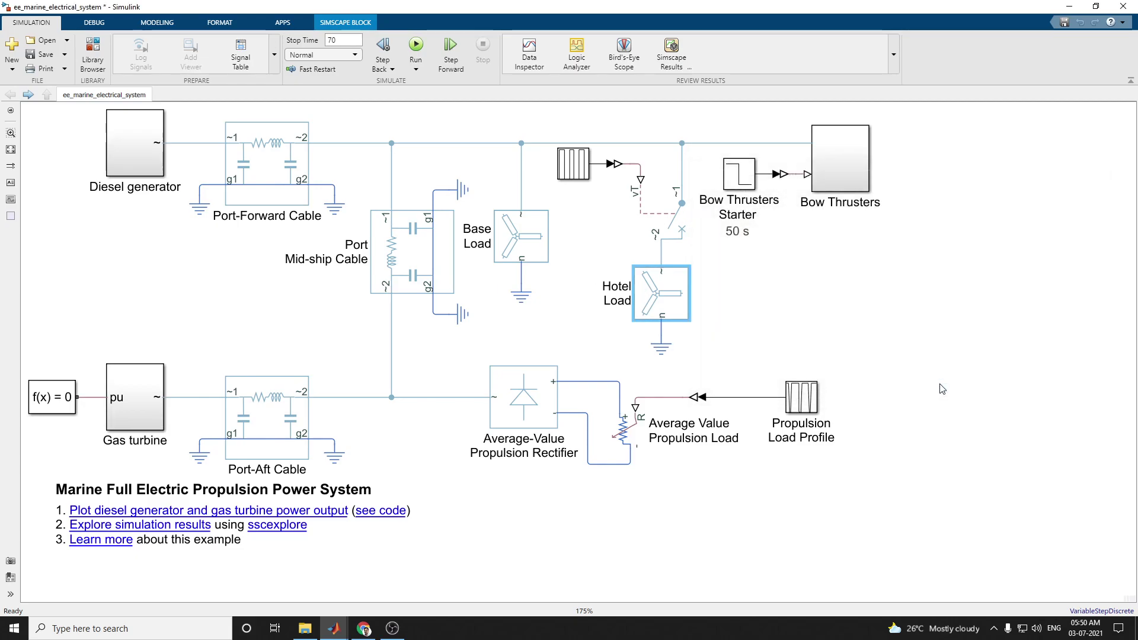
- Enter the Bow Thrusters subsystem and examine the main ratings in the Bow Thrusters induction machine's block parameters
double_click(850, 181)
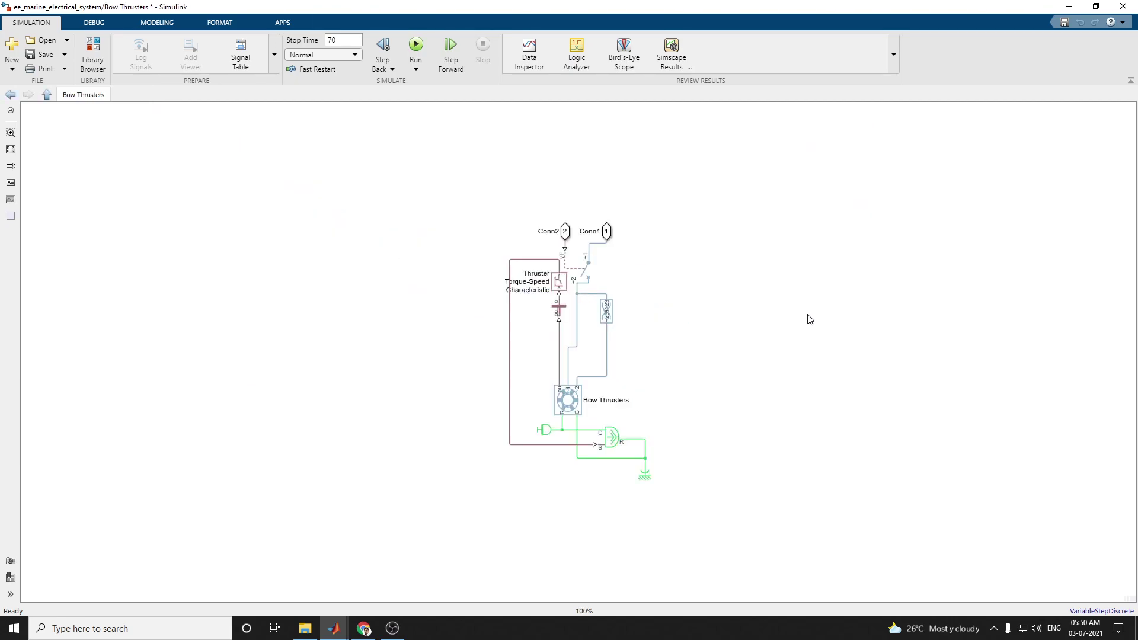
key(ctrl+plus)
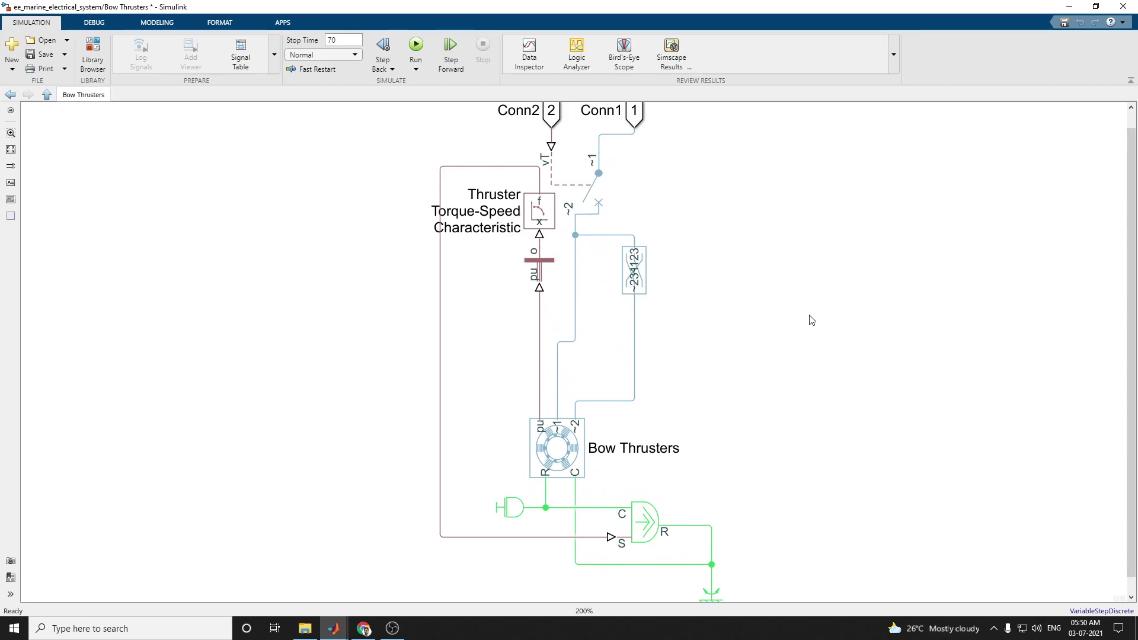
click(555, 456)
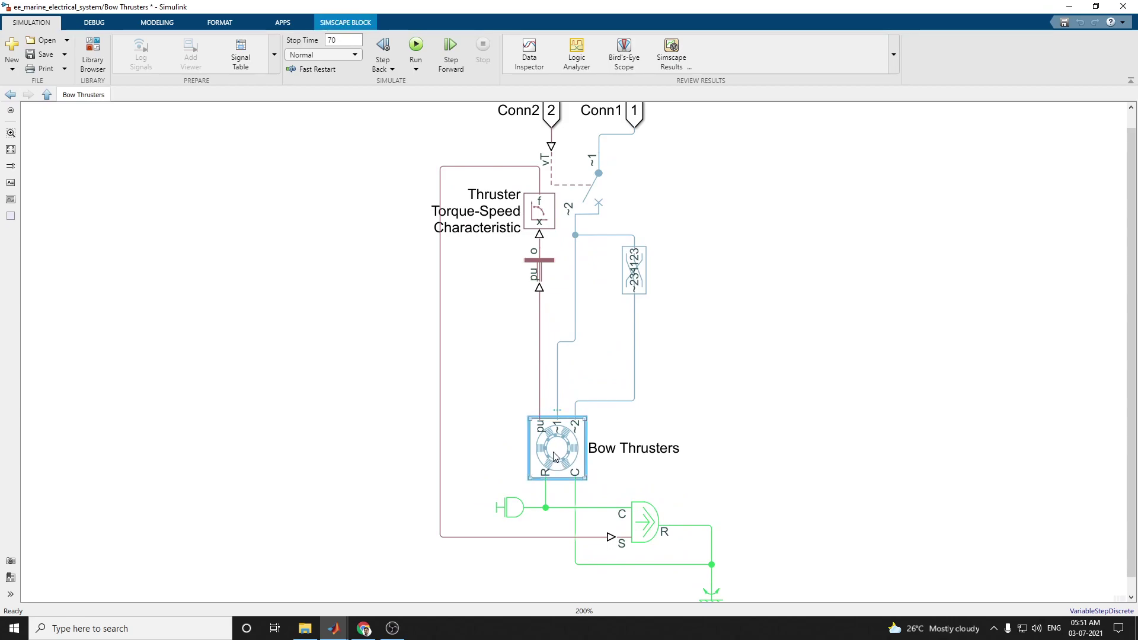
double_click(555, 456)
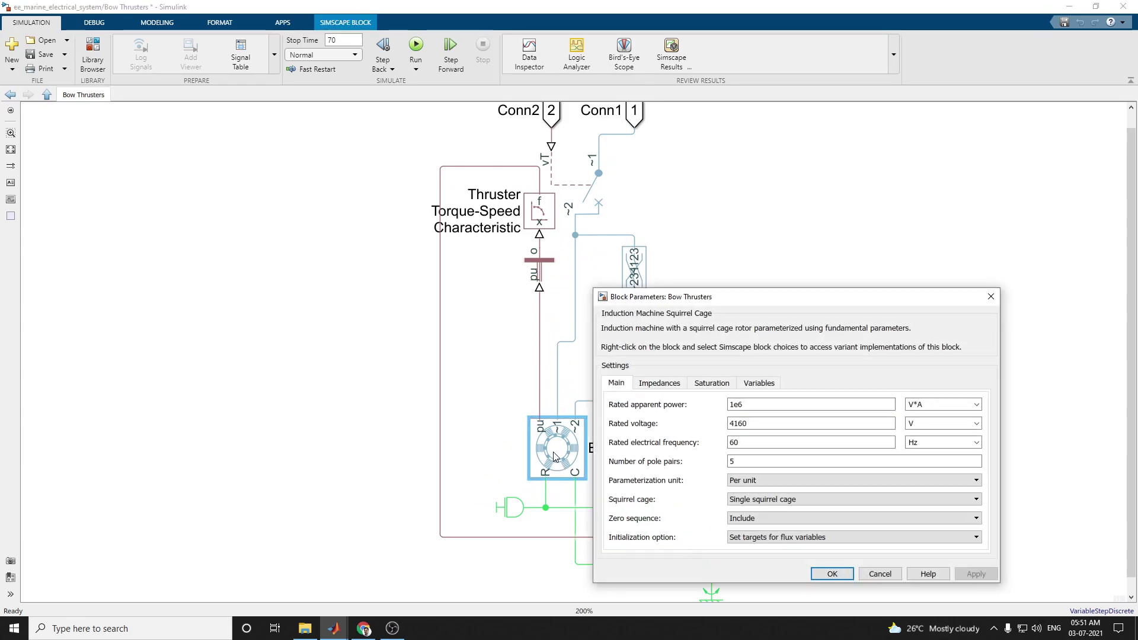
drag(751, 300, 895, 165)
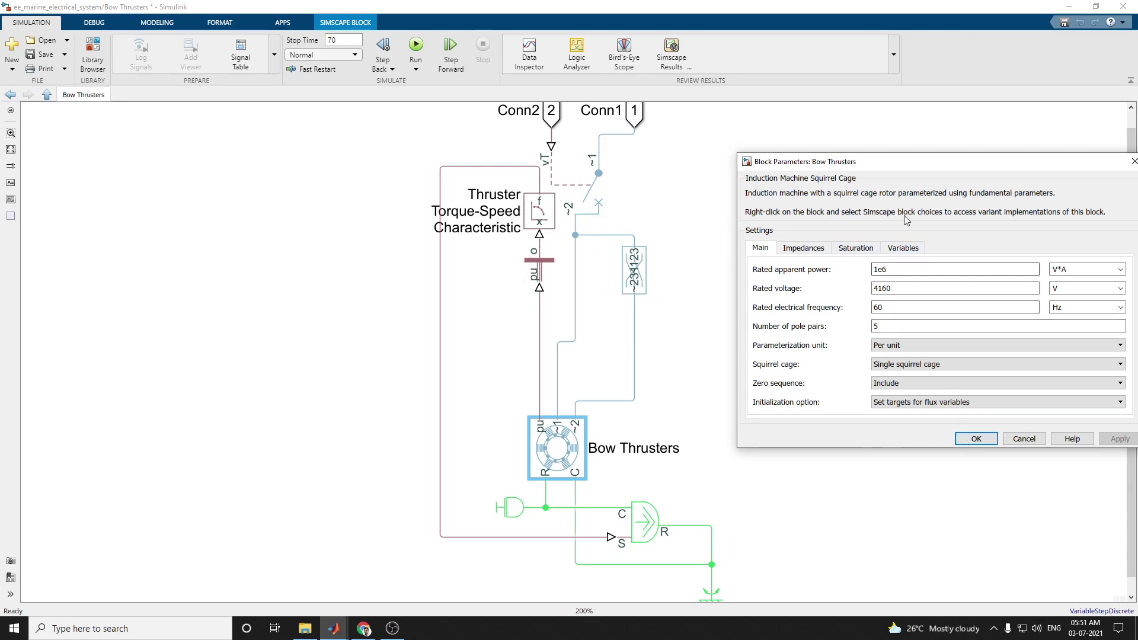
drag(860, 167, 657, 180)
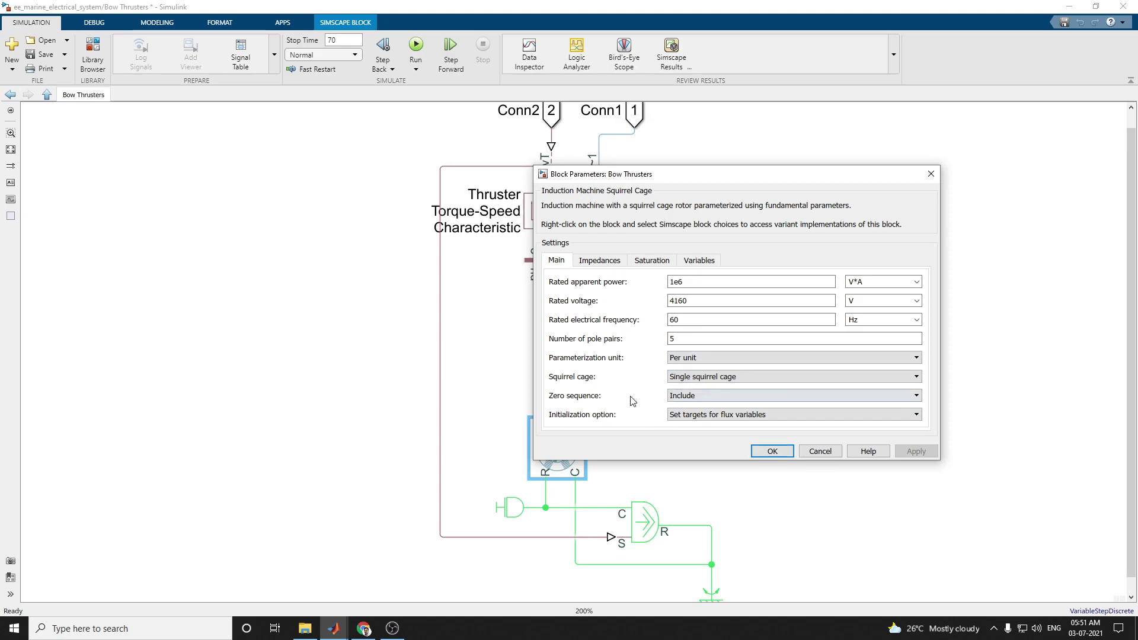
- Examine the thruster machine's squirrel cage options and impedances, close its parameters, and return to the top-level model
click(710, 380)
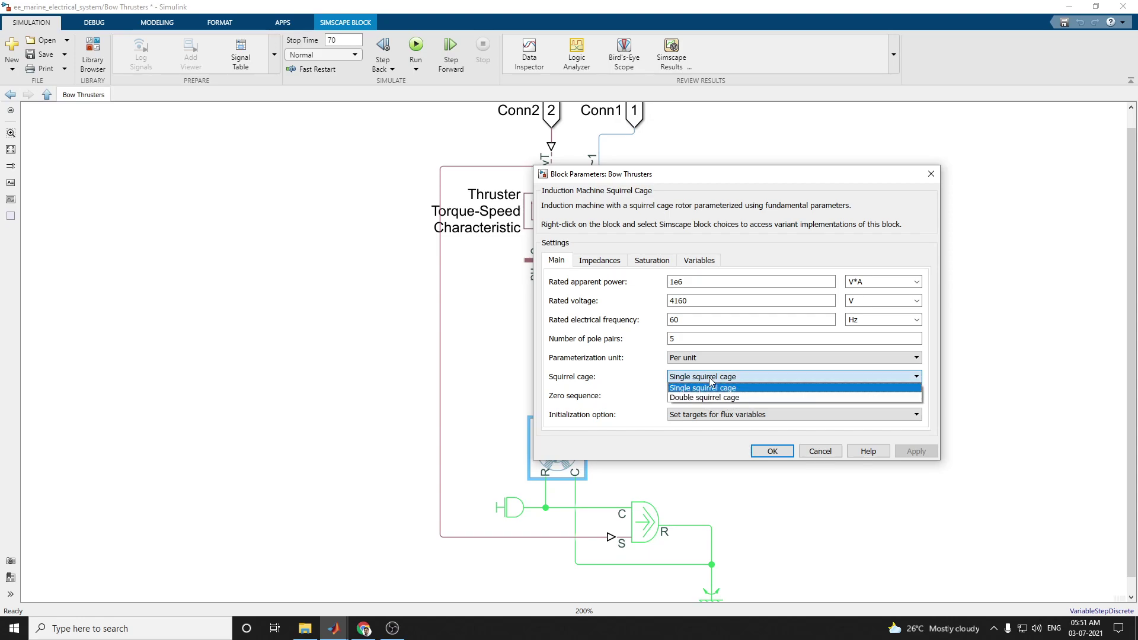
click(710, 378)
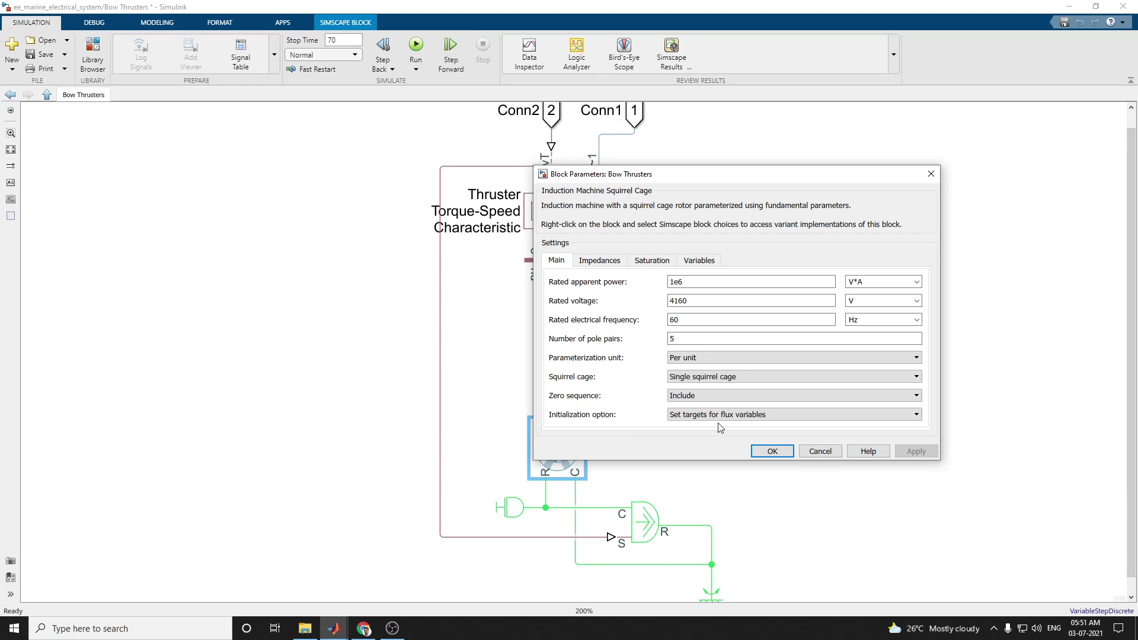
click(616, 263)
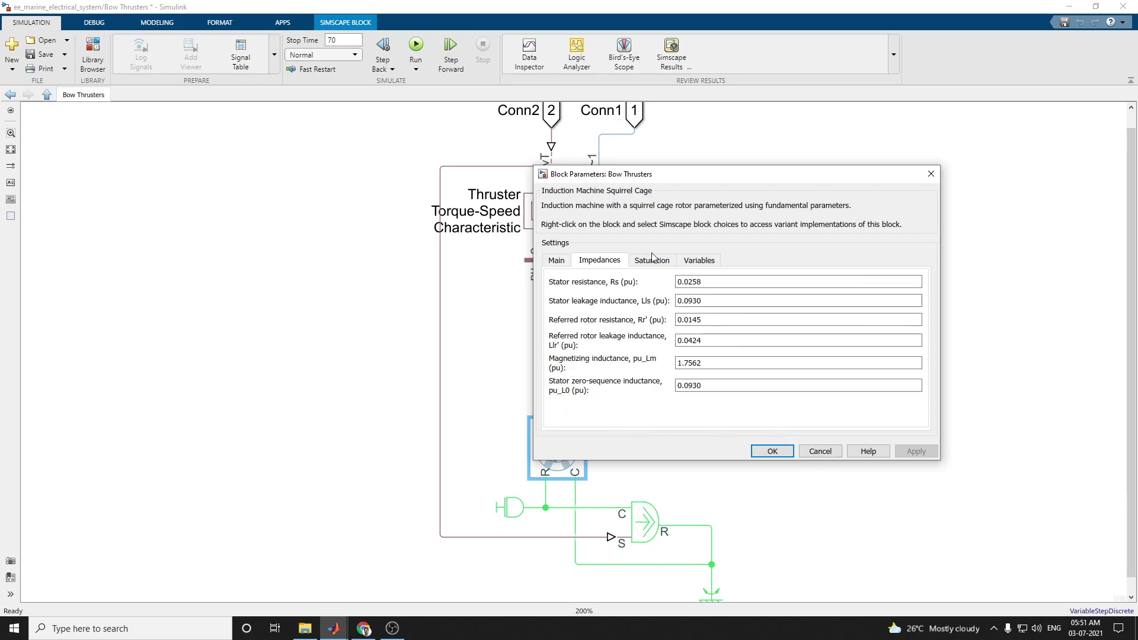
click(773, 456)
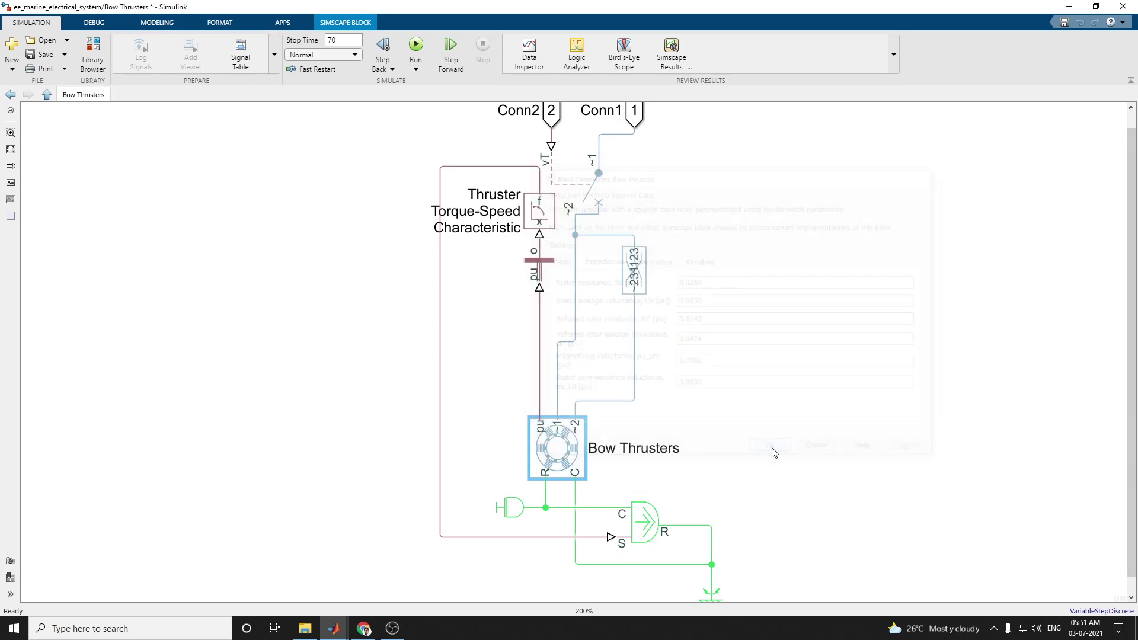
scroll(719, 247, up, 1)
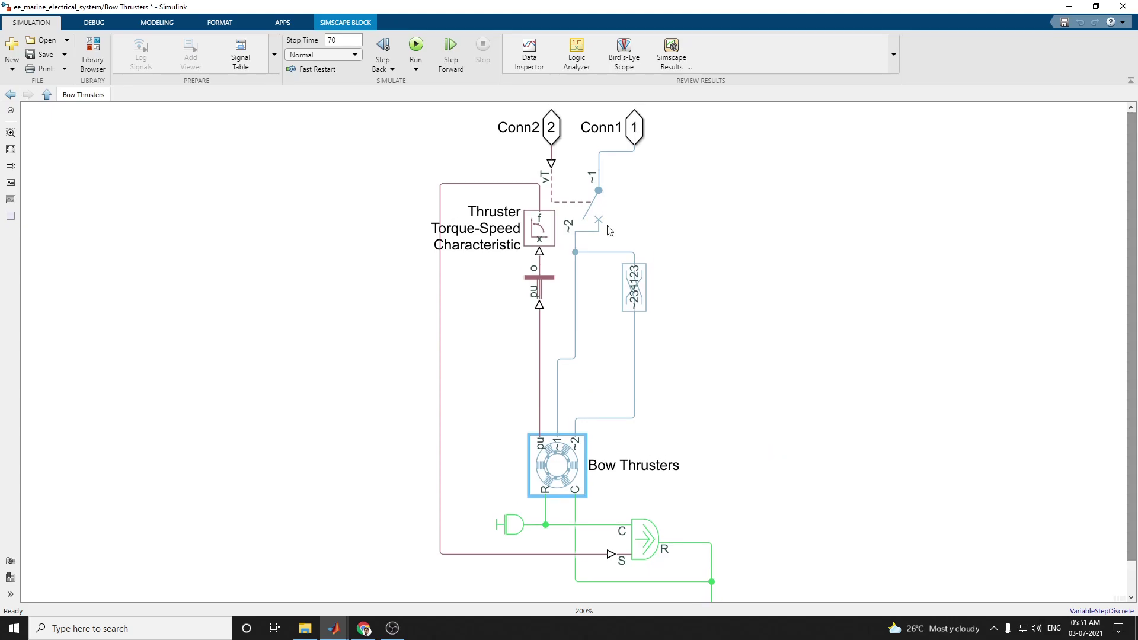
click(12, 95)
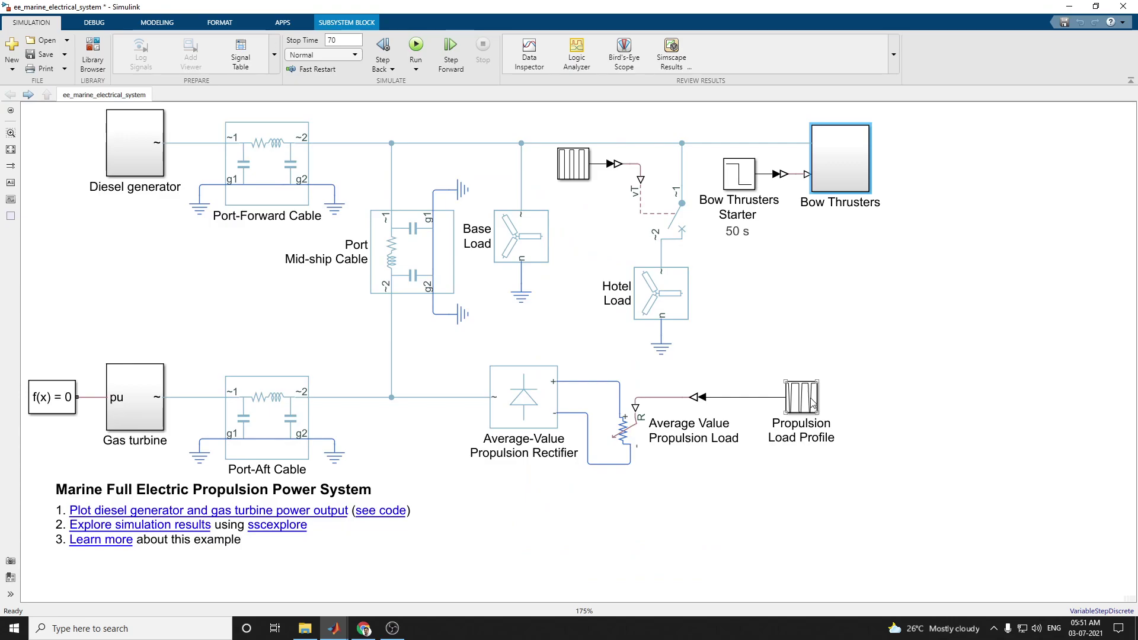
- Select the Port-Forward, Port-Aft and Port Mid-ship cable blocks one after another to review the cable connections
click(278, 184)
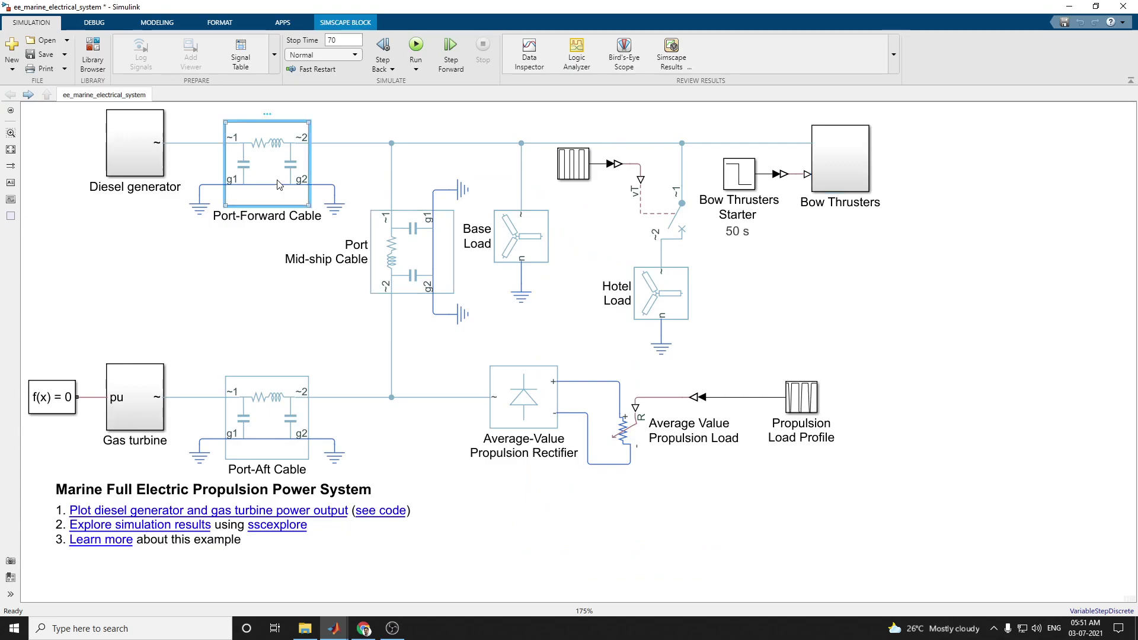
click(270, 409)
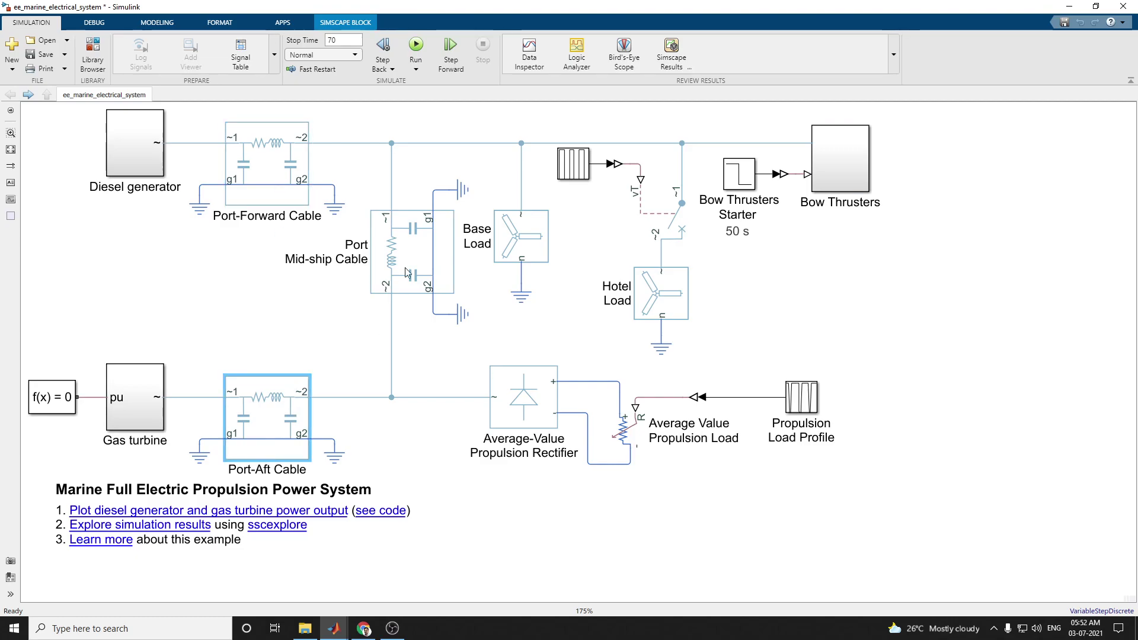
click(414, 233)
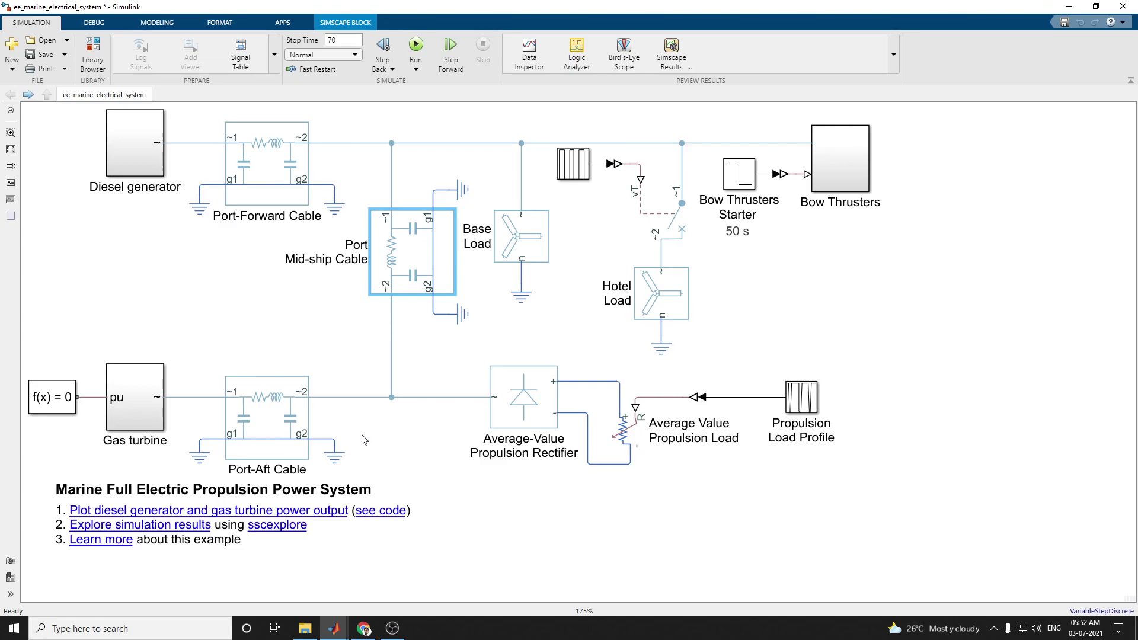
- Plot the diesel generator and gas turbine power output and enlarge the figure window in height and width
click(202, 513)
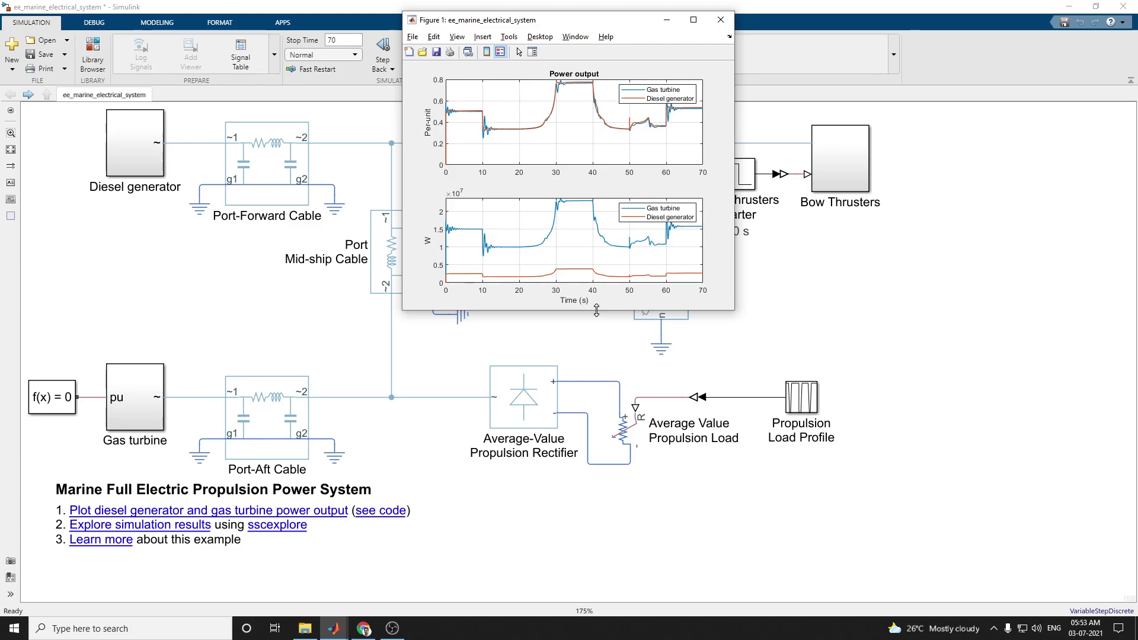
drag(597, 310, 596, 524)
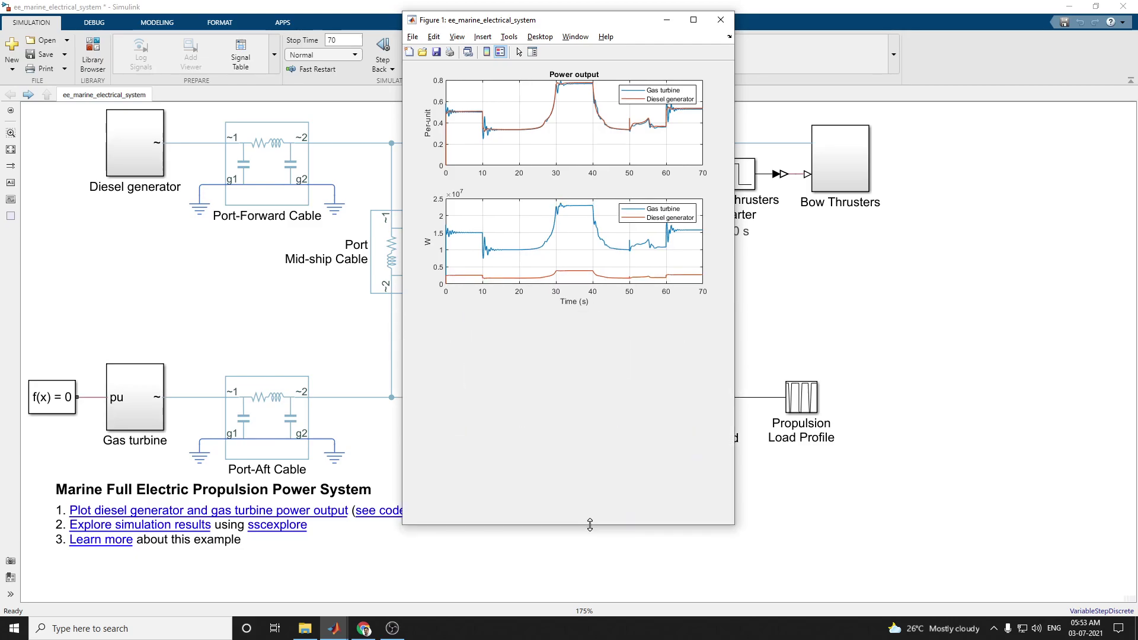
drag(735, 285, 1118, 285)
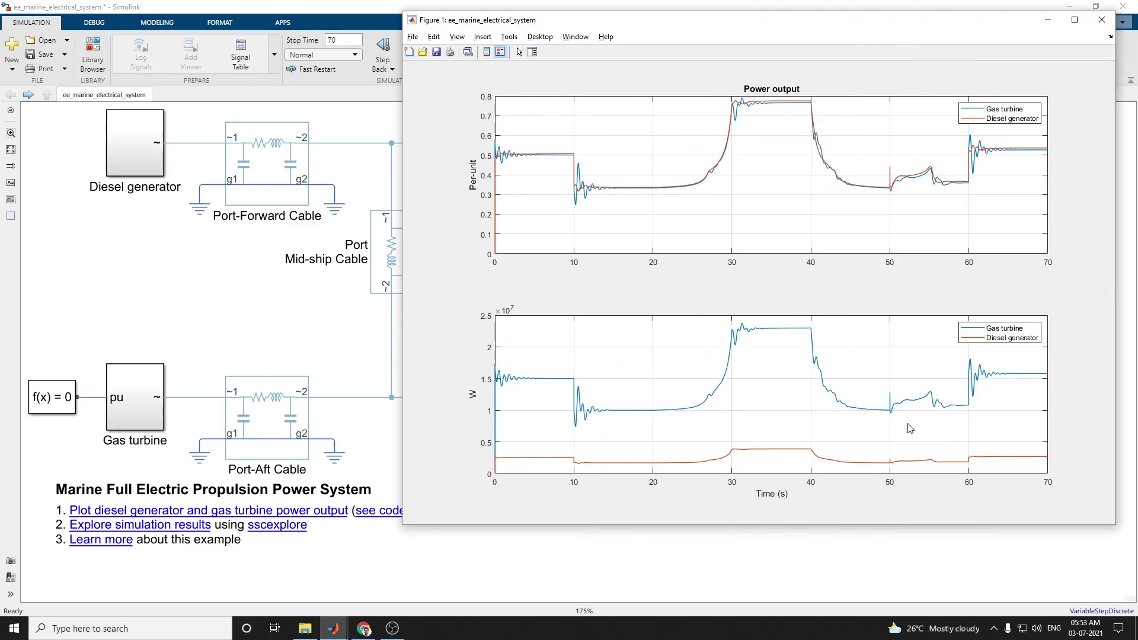
- Make the power output figure taller, examine the gas turbine and diesel generator curves, and bring the model back to the front
drag(839, 524, 838, 601)
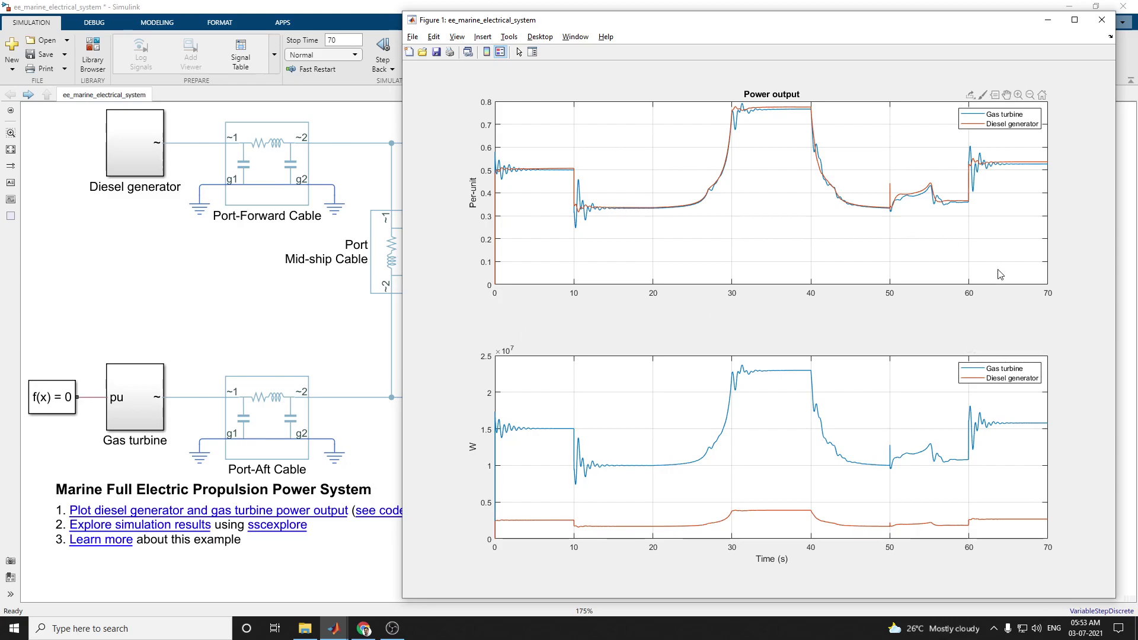
mouse_move(900, 209)
click(221, 571)
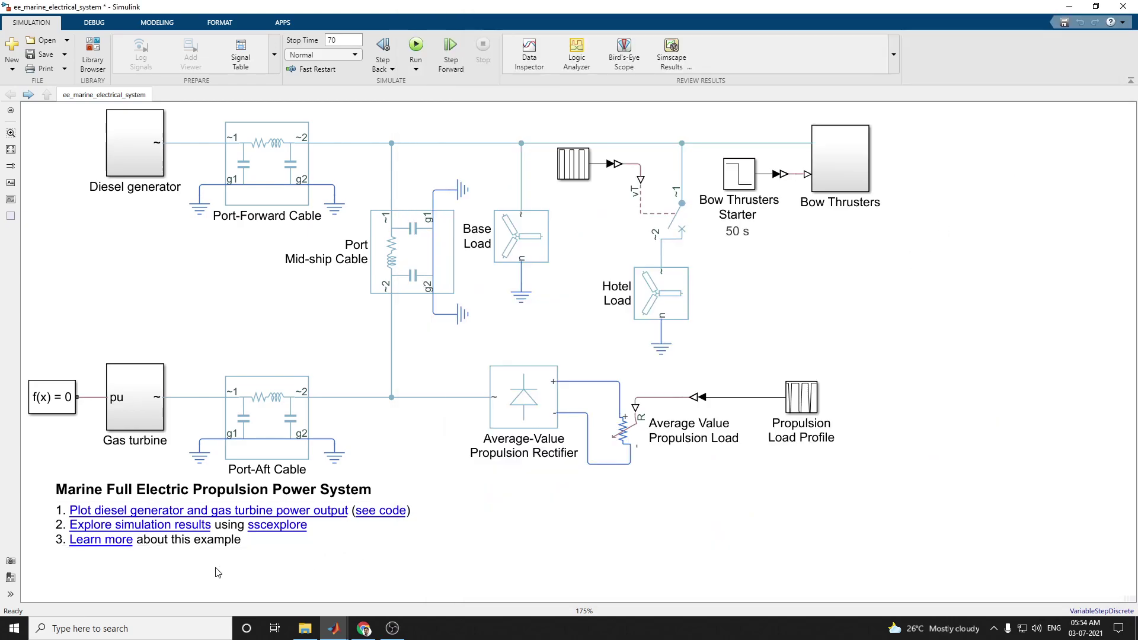
- Open the code behind the power output plot, review the script from beginning to end, and return to the model
click(364, 511)
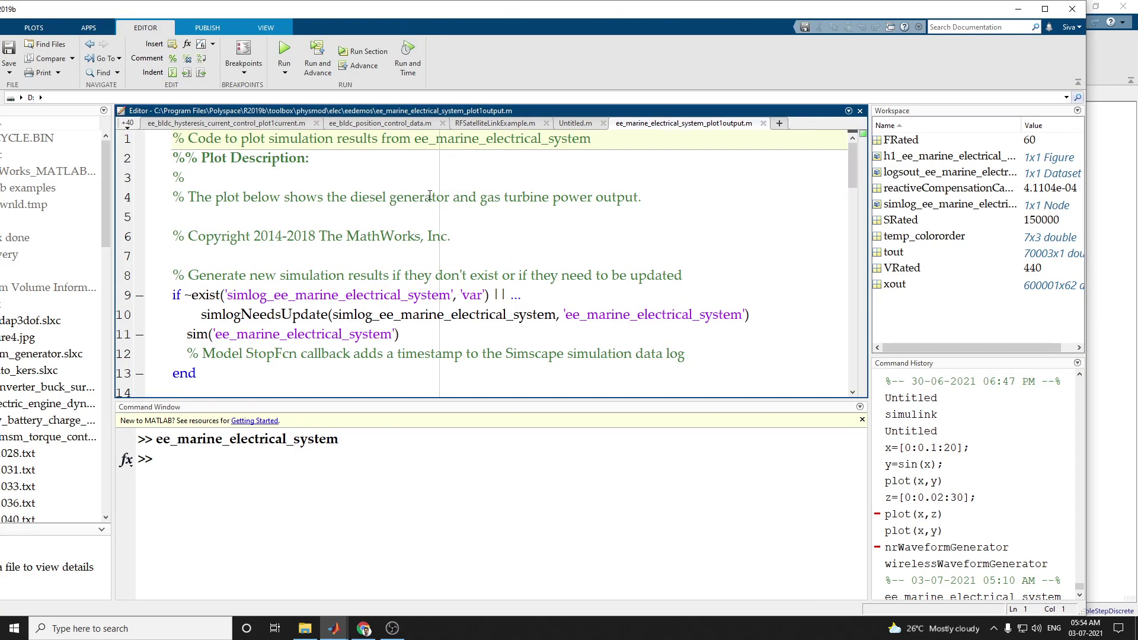
scroll(437, 172, down, 1)
scroll(424, 236, up, 1)
scroll(424, 236, down, 1)
scroll(425, 236, up, 1)
scroll(425, 236, down, 7)
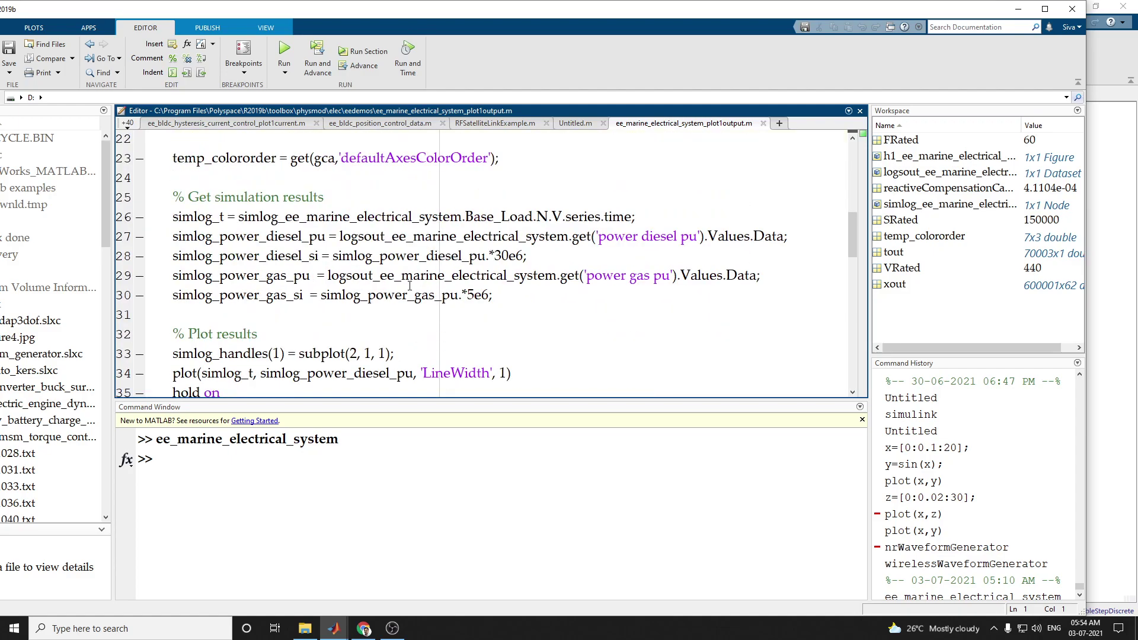
scroll(410, 286, down, 7)
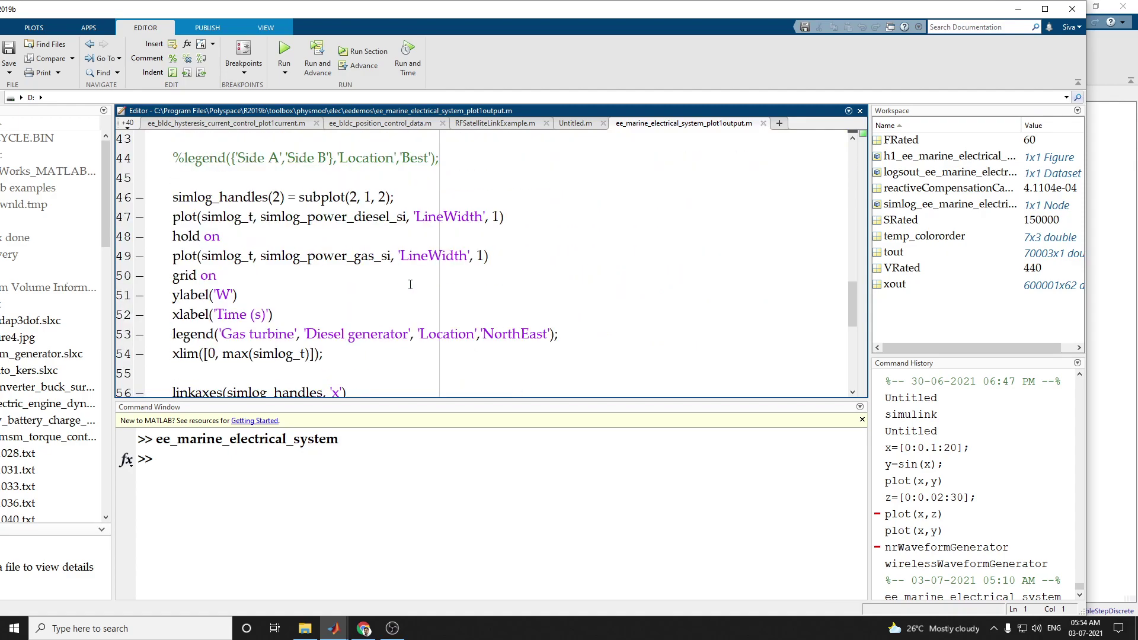
scroll(410, 284, down, 5)
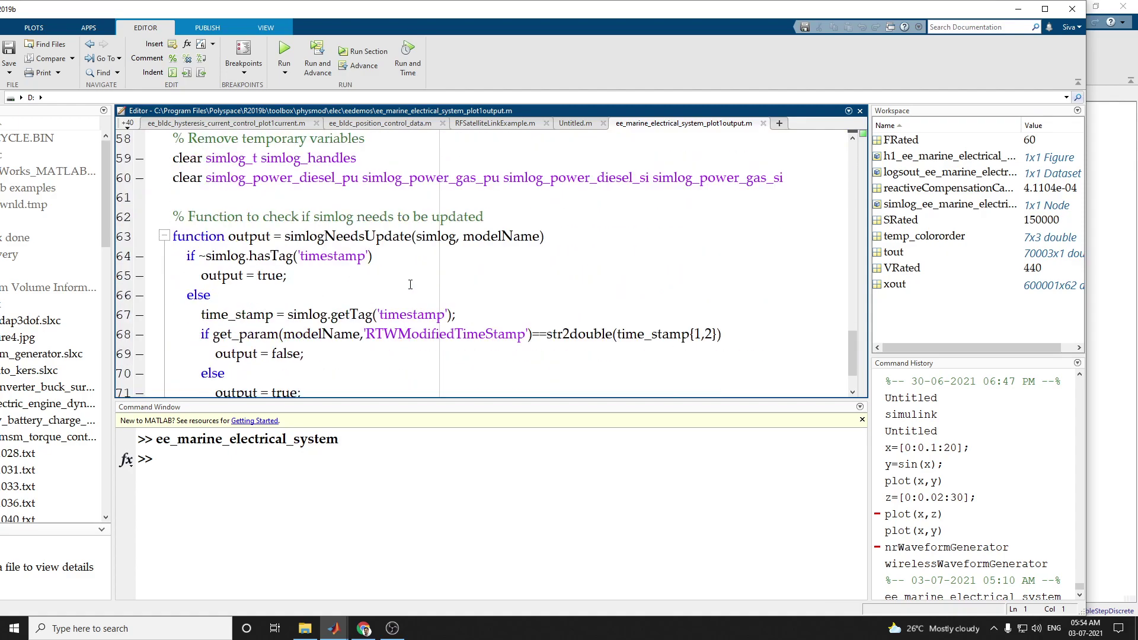
scroll(410, 284, down, 1)
scroll(410, 284, up, 20)
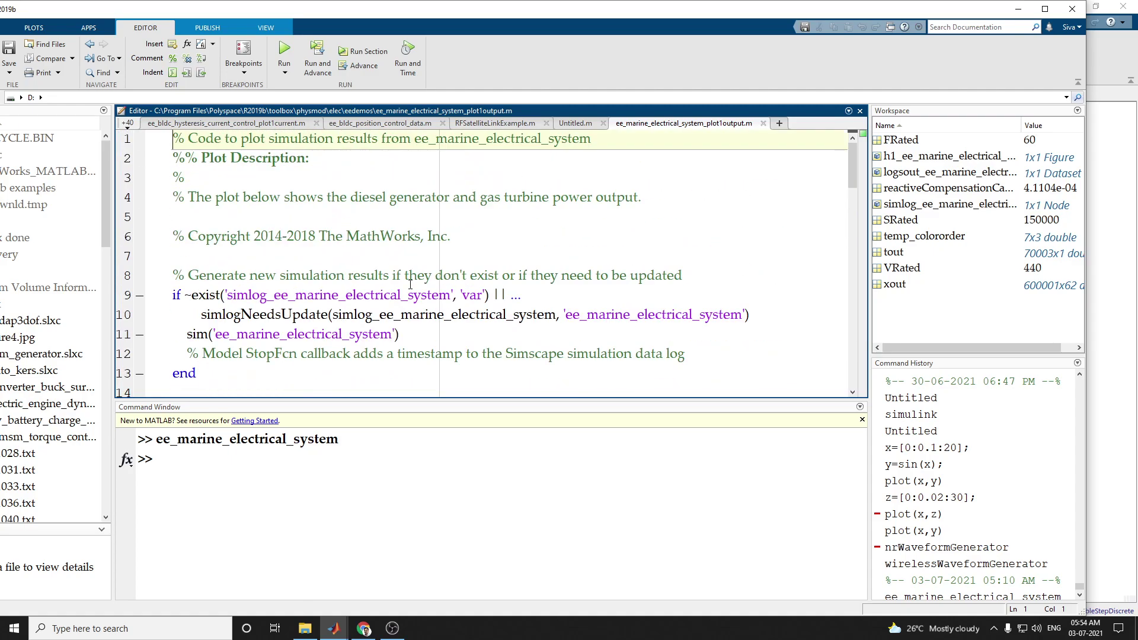
scroll(384, 261, down, 14)
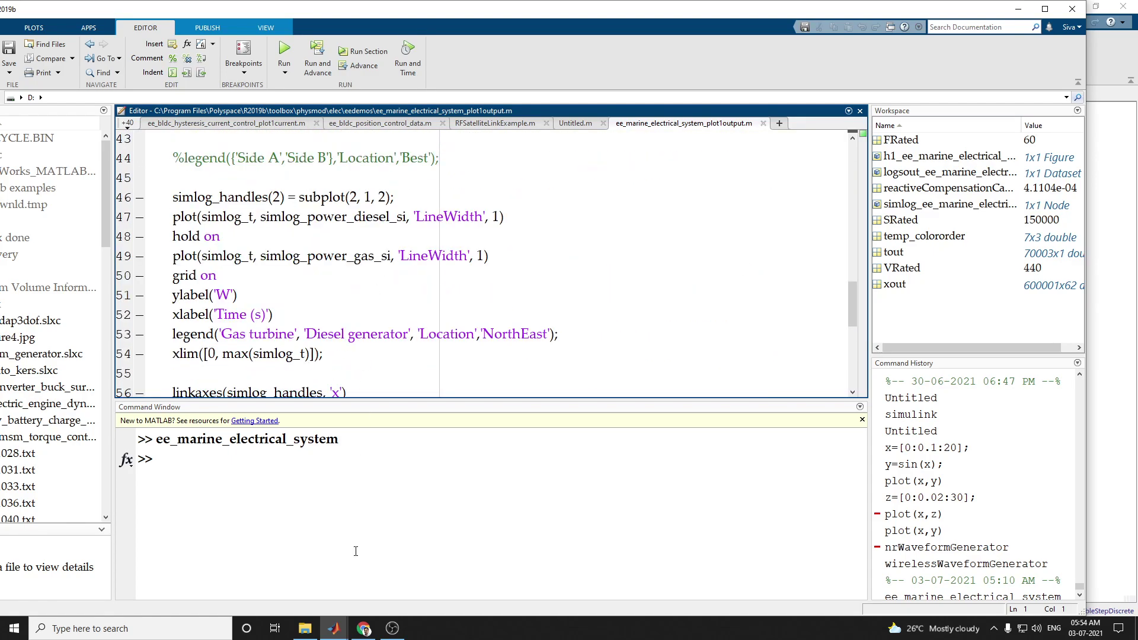
mouse_move(345, 629)
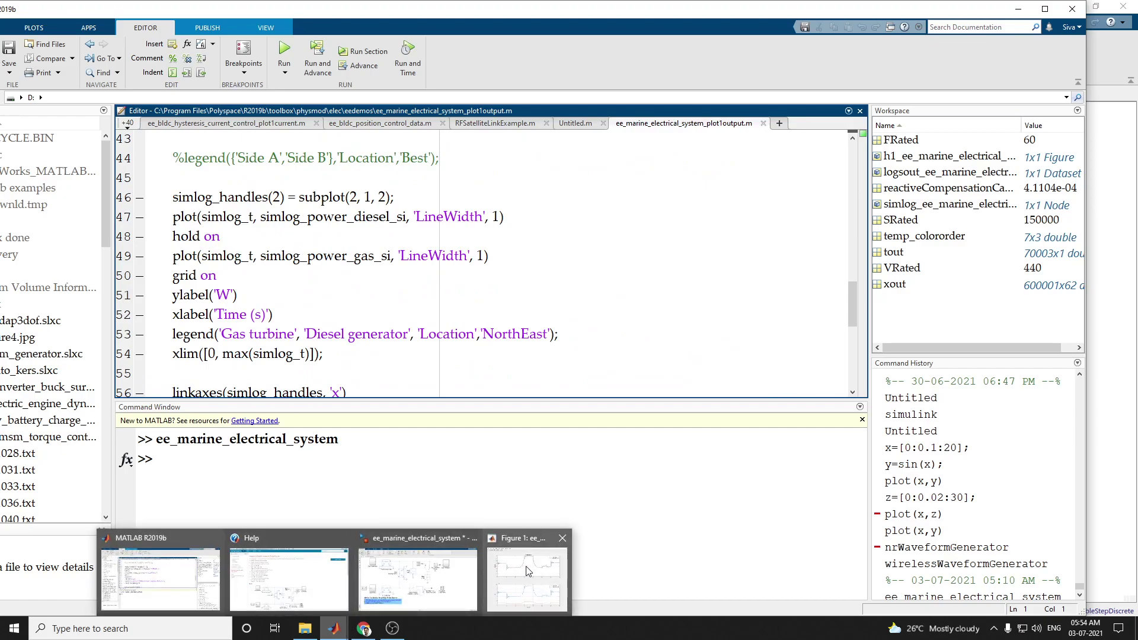
click(449, 585)
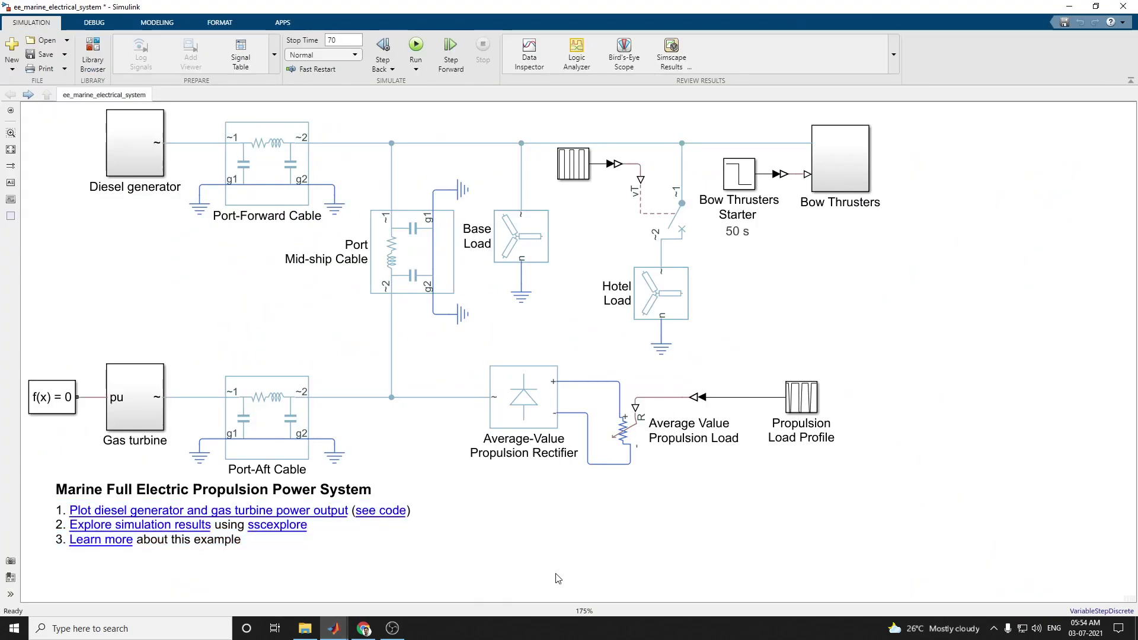
- Open the linked sscexplore documentation page twice, returning to the marine electrical system model each time
click(262, 527)
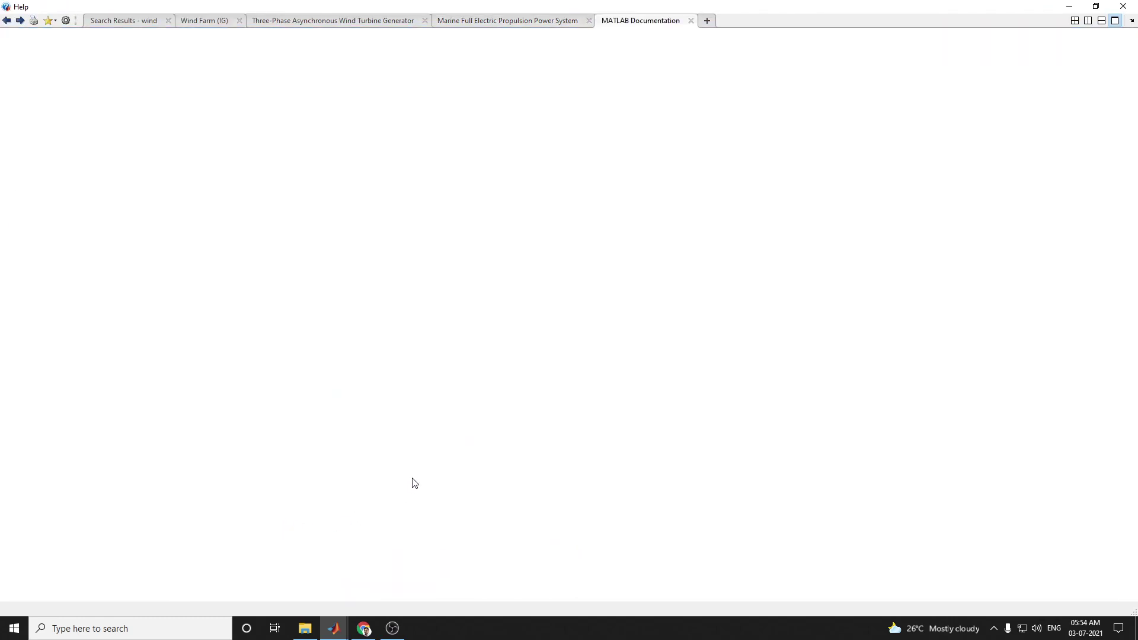
mouse_move(332, 627)
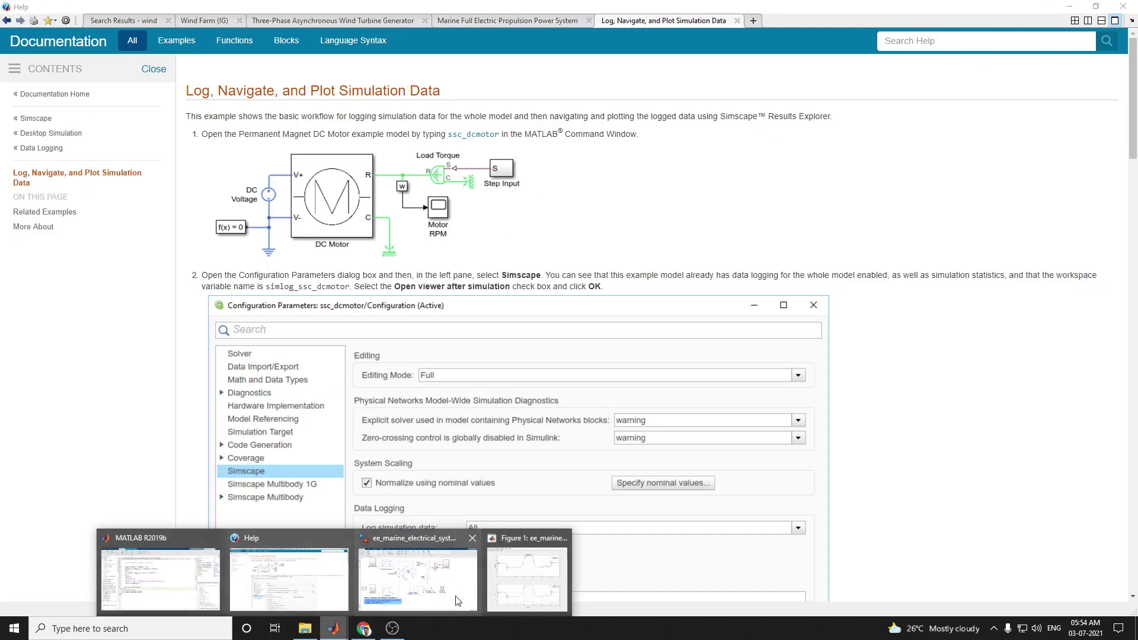
click(418, 578)
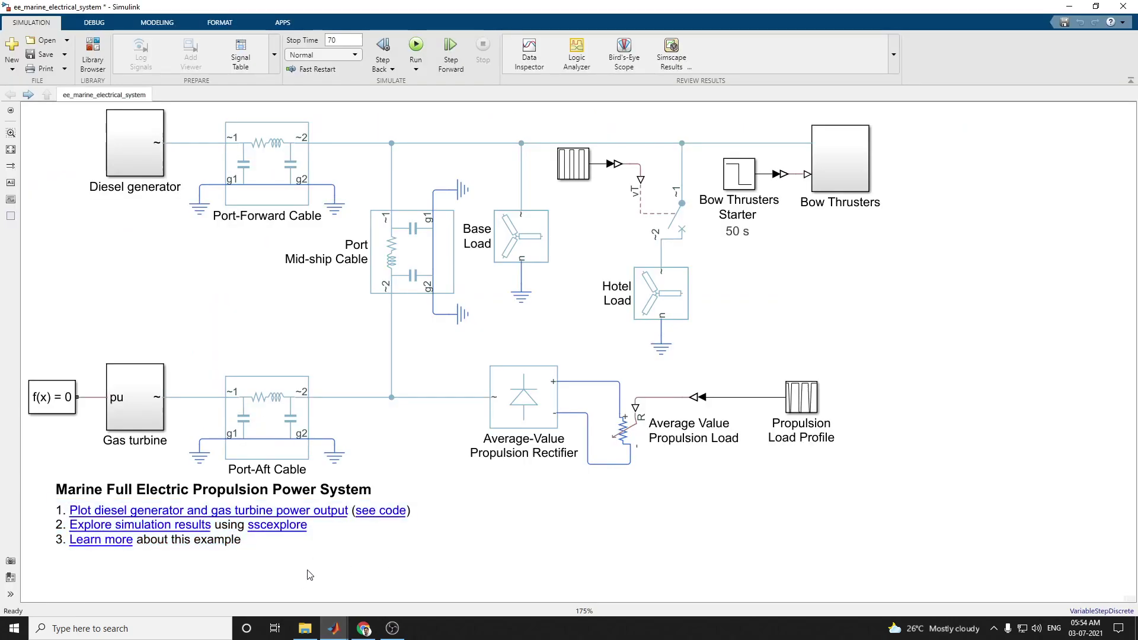
click(264, 530)
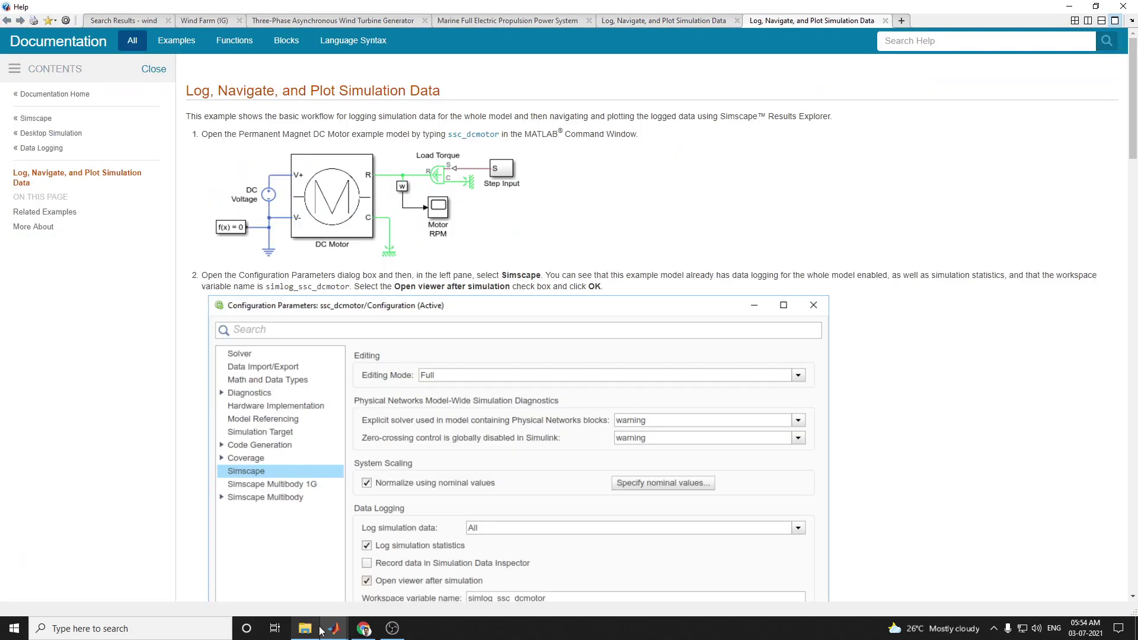
mouse_move(333, 628)
click(418, 578)
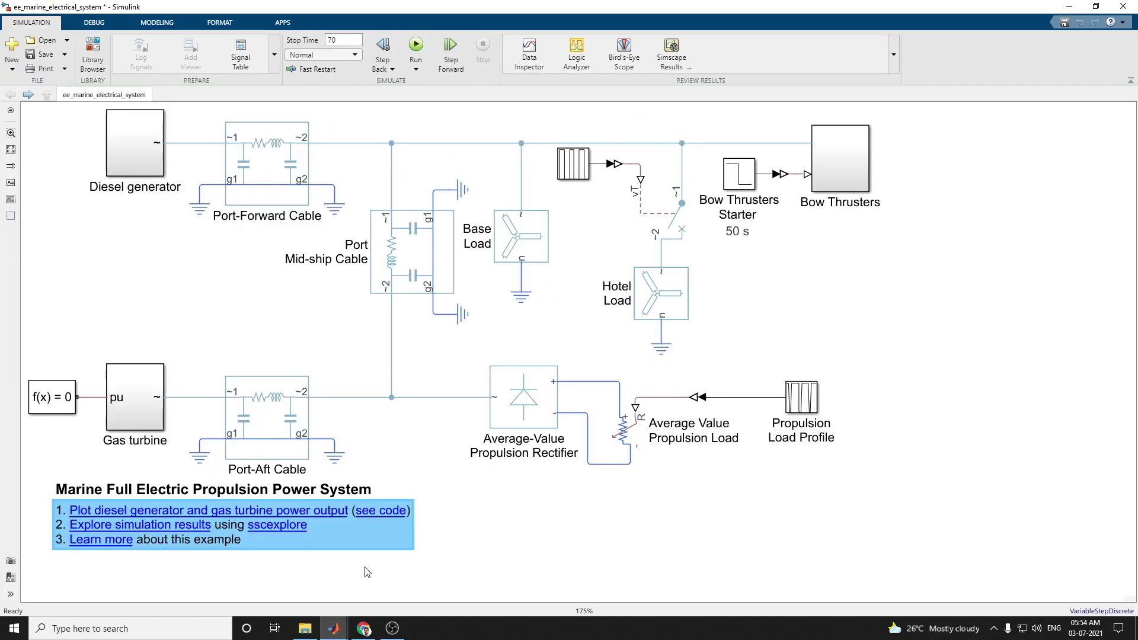
- Open the marine model's simulation results in the Simscape Results Explorer and maximize its window
click(144, 528)
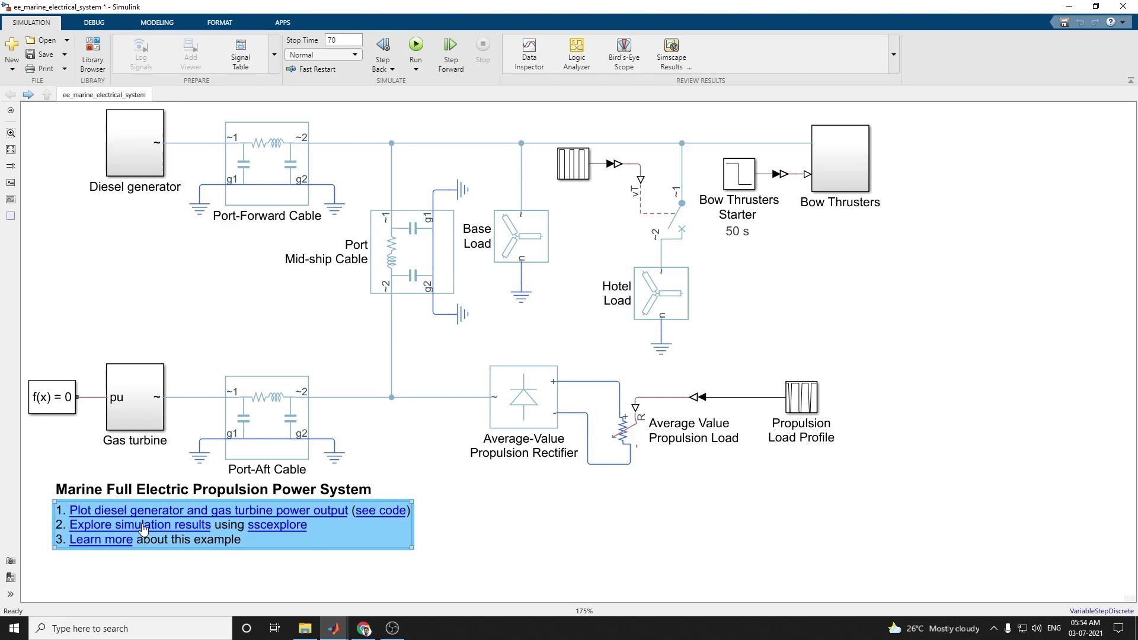
click(588, 578)
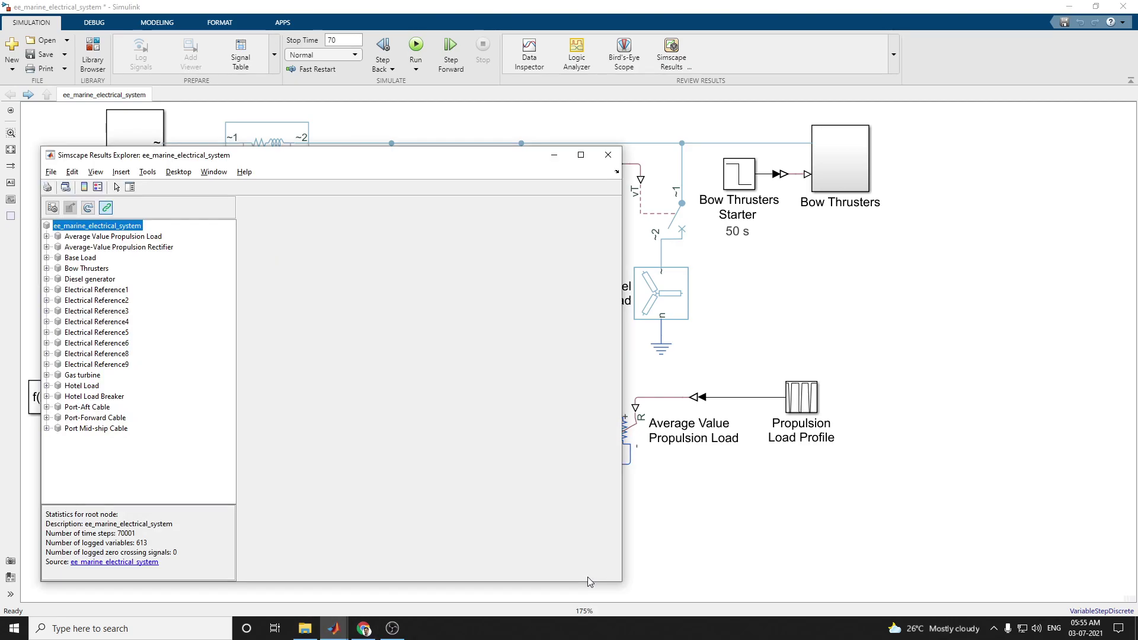
click(581, 155)
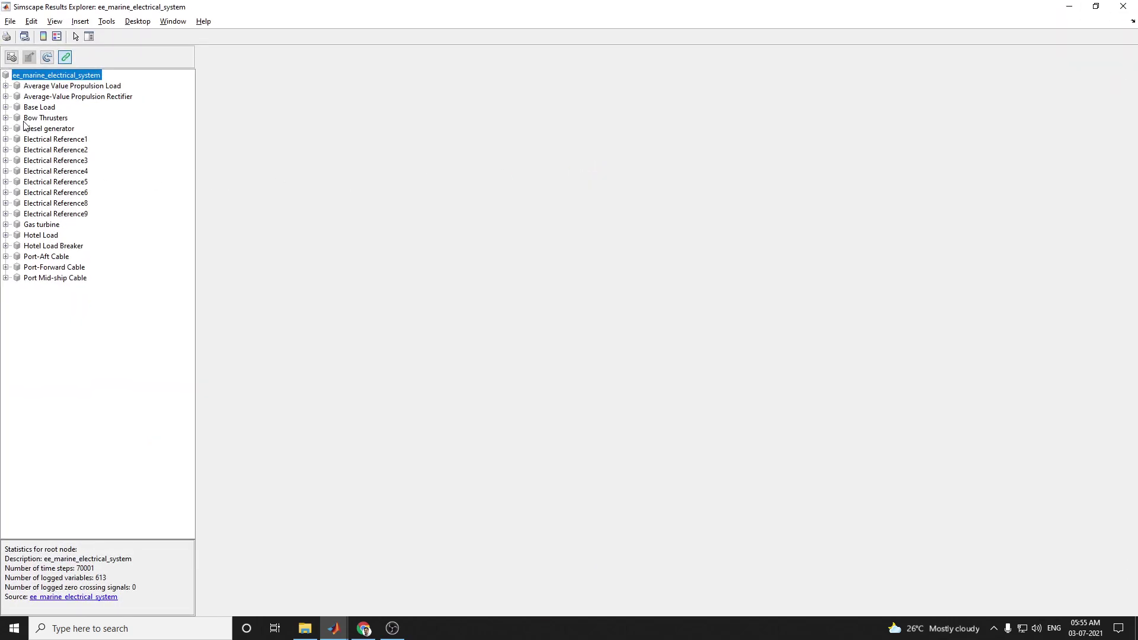
- Expand the Average Value Propulsion Load and Average-Value Propulsion Rectifier results and view the logged plots of both nodes
click(5, 86)
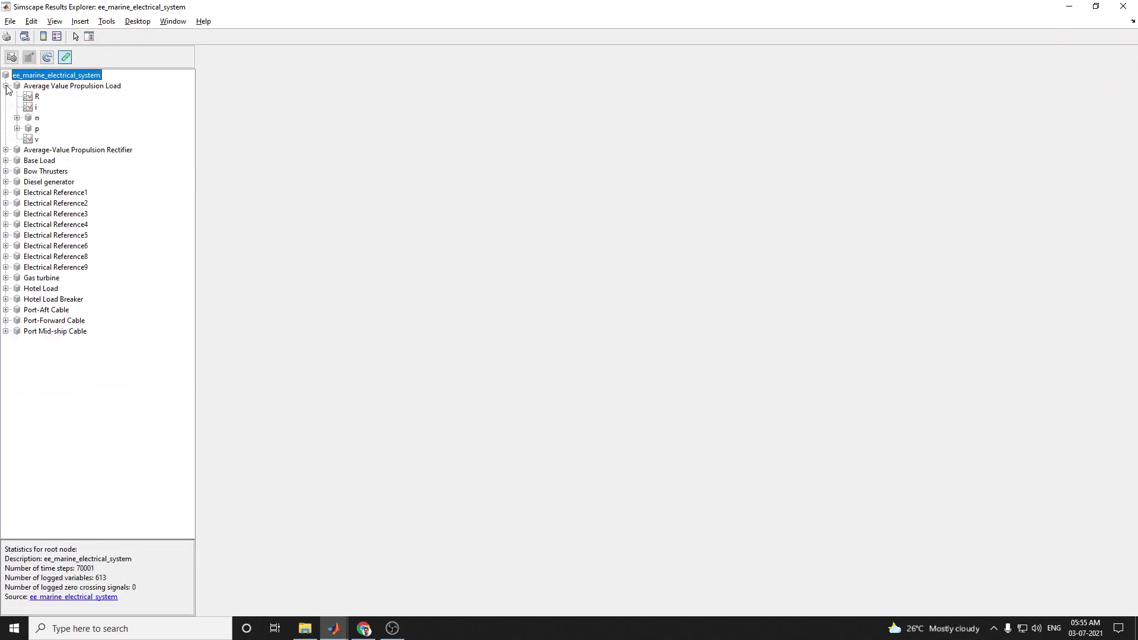
click(57, 90)
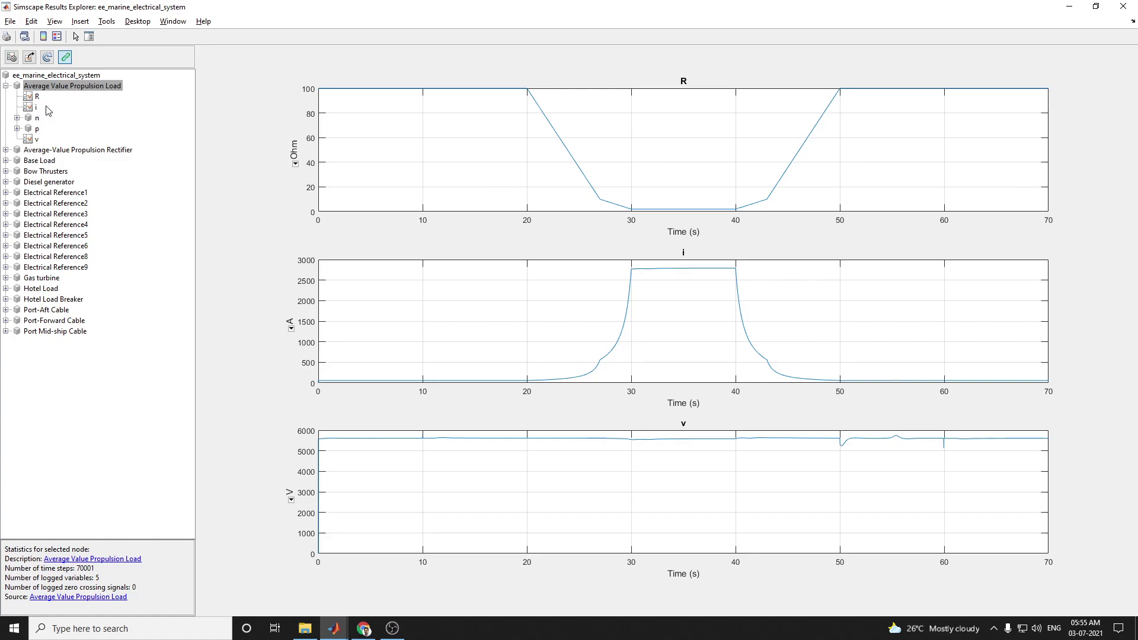
click(55, 152)
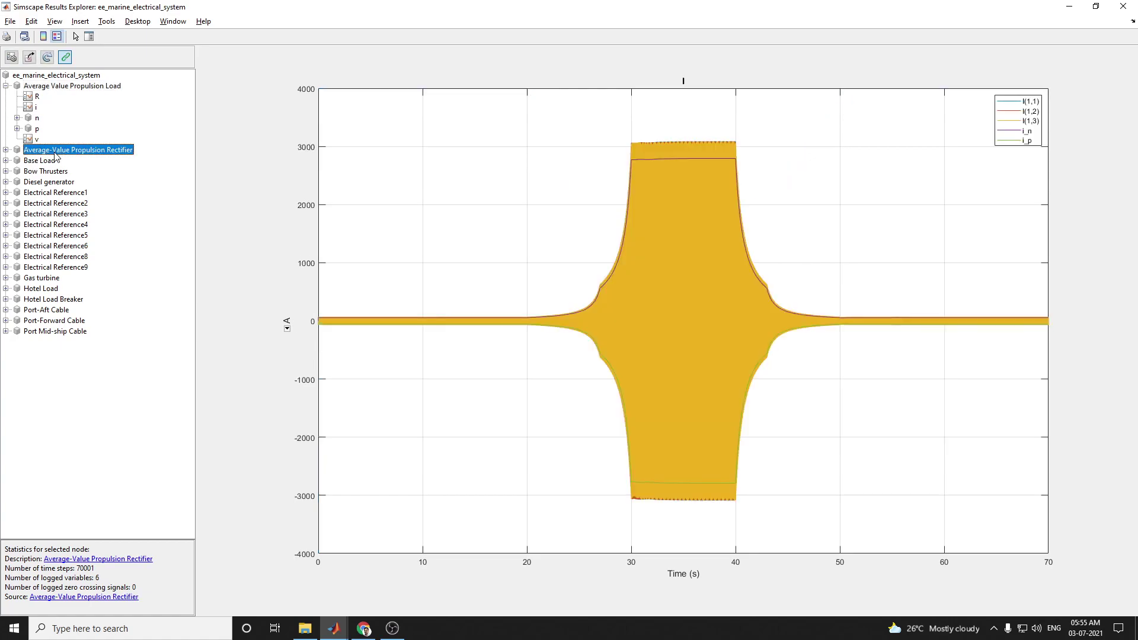
click(6, 150)
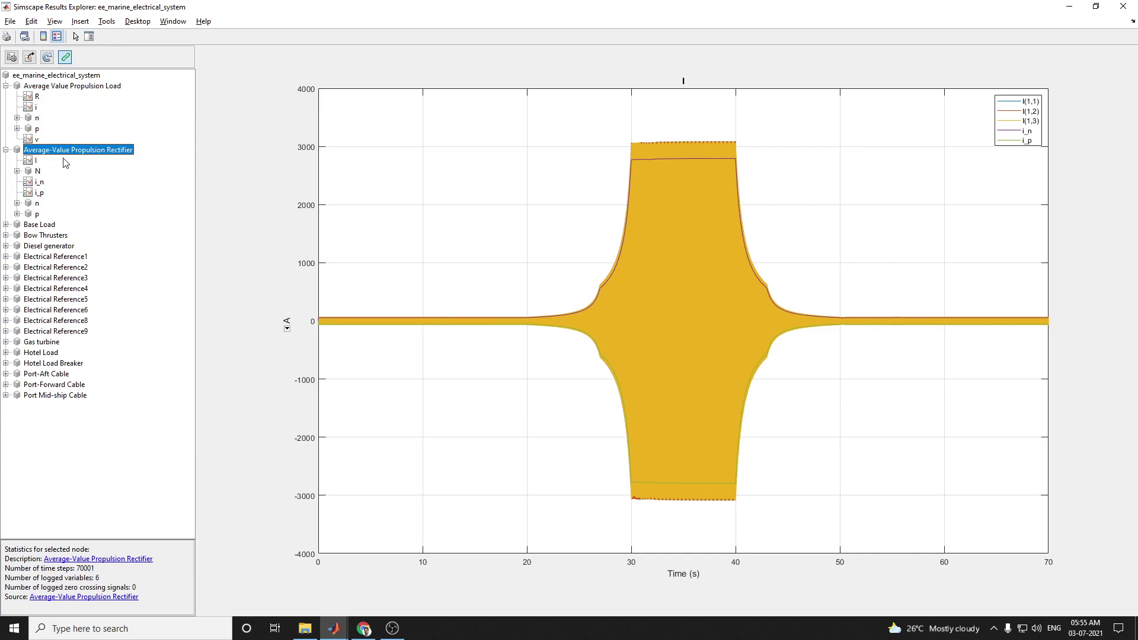
- Expand the Base Load results and view the plots of its N, neutral_point and wye_impedance nodes
click(40, 227)
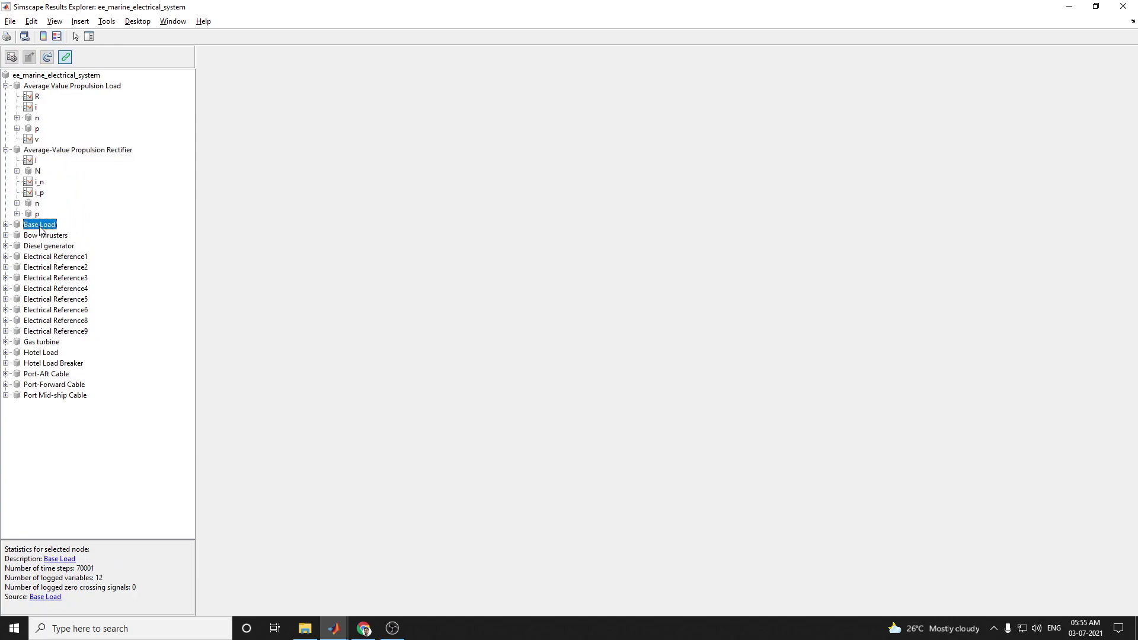
click(6, 224)
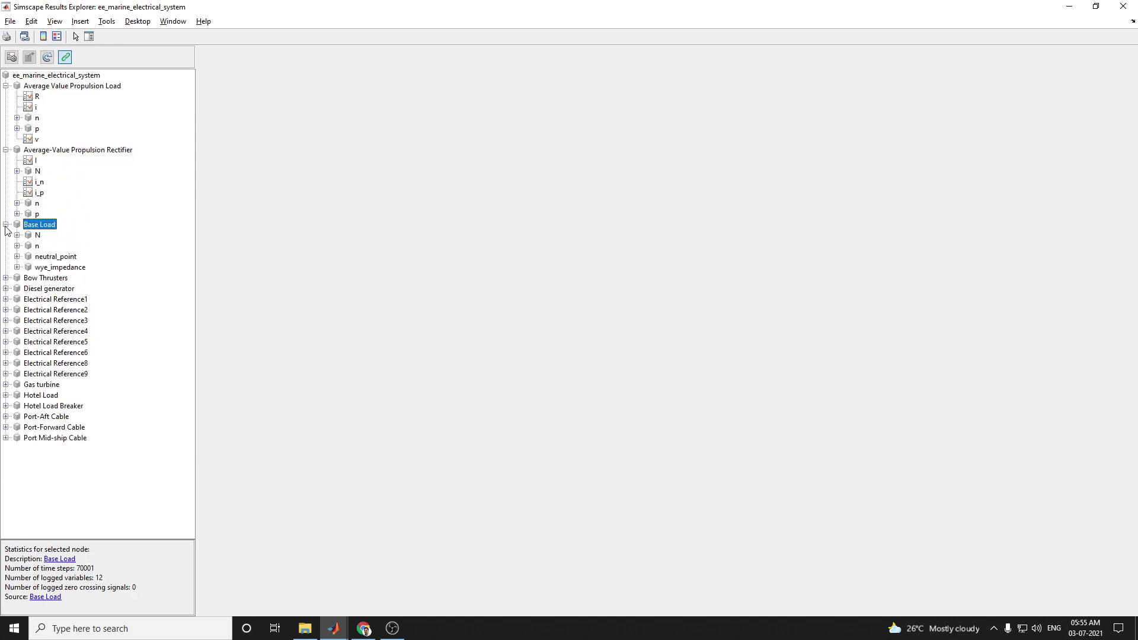
click(40, 237)
click(56, 257)
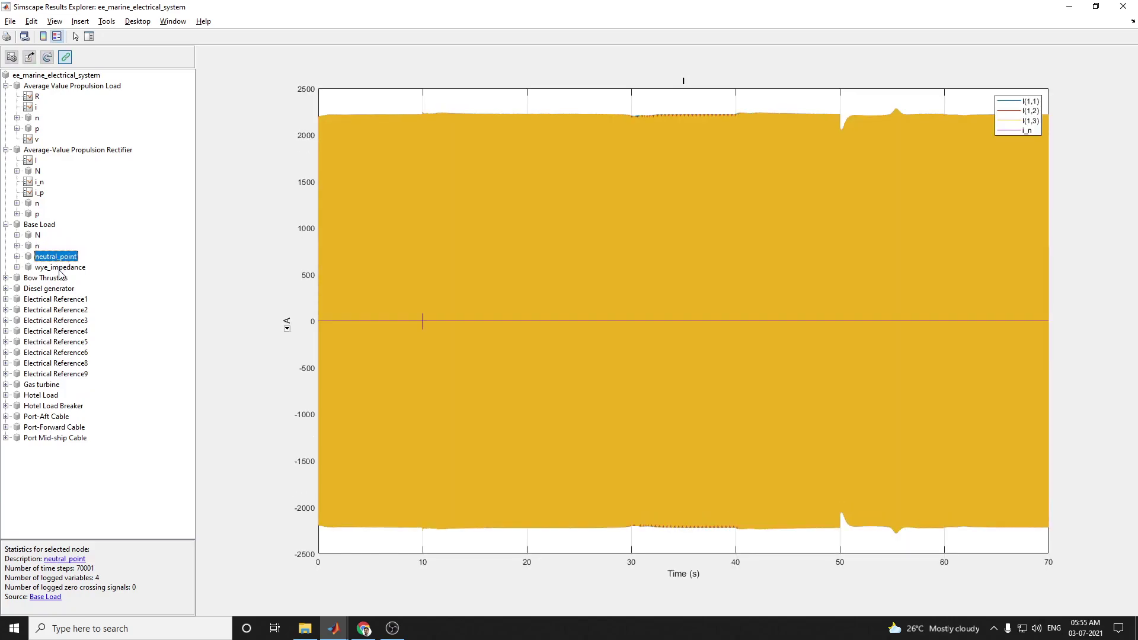
click(60, 268)
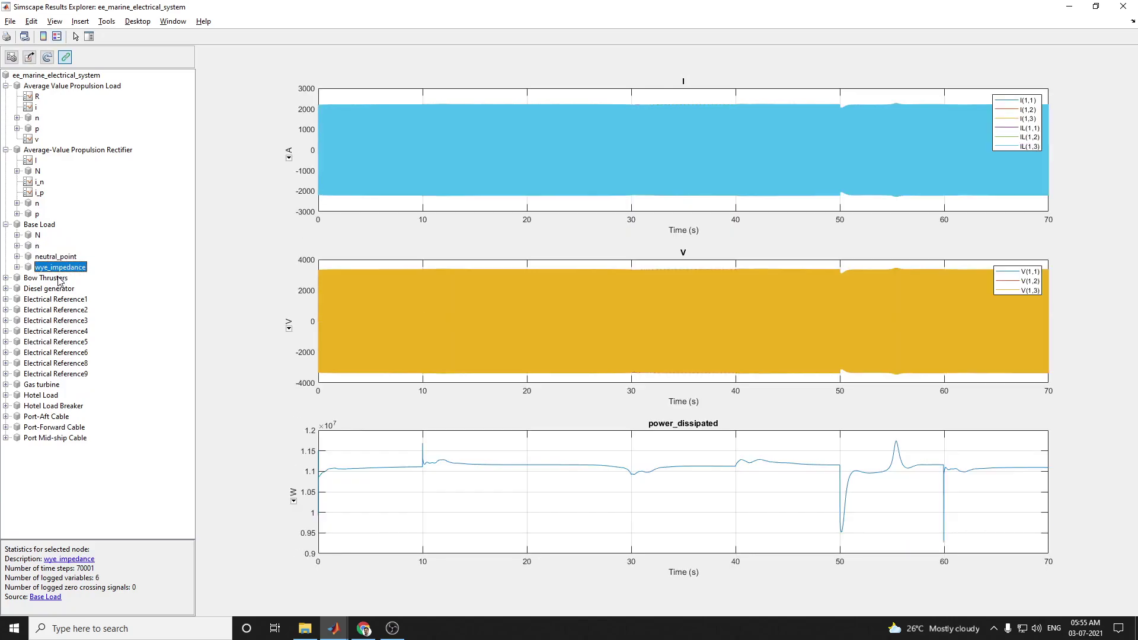
- Expand the Bow Thrusters results and plot its Asynchronous Machine Measurement and inner Bow Thrusters nodes, expanding the latter
click(60, 278)
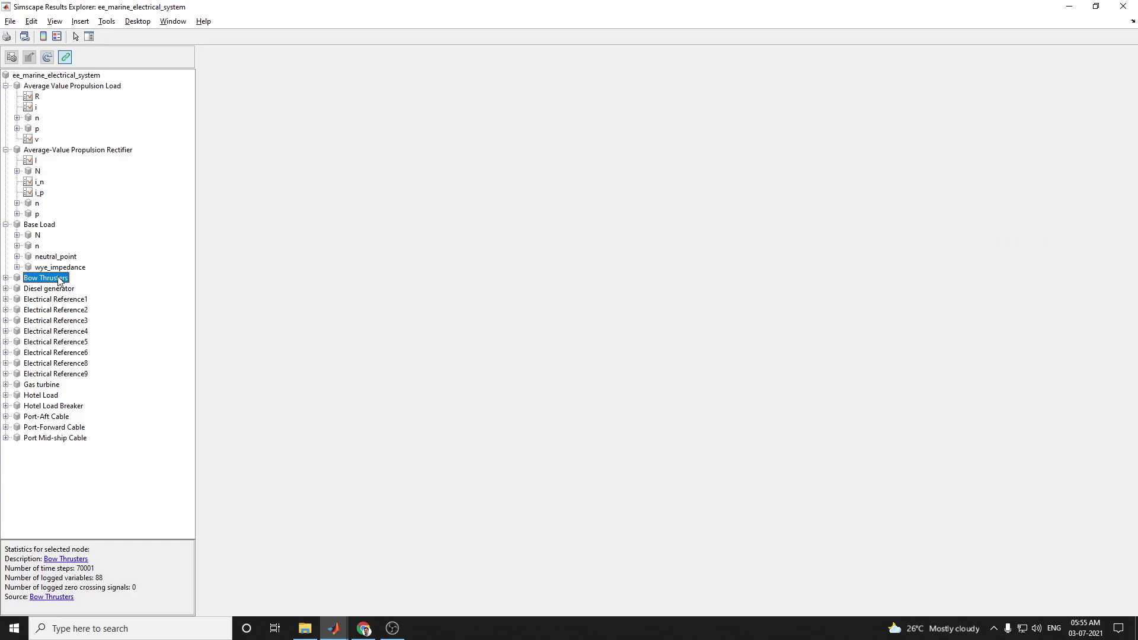
click(56, 290)
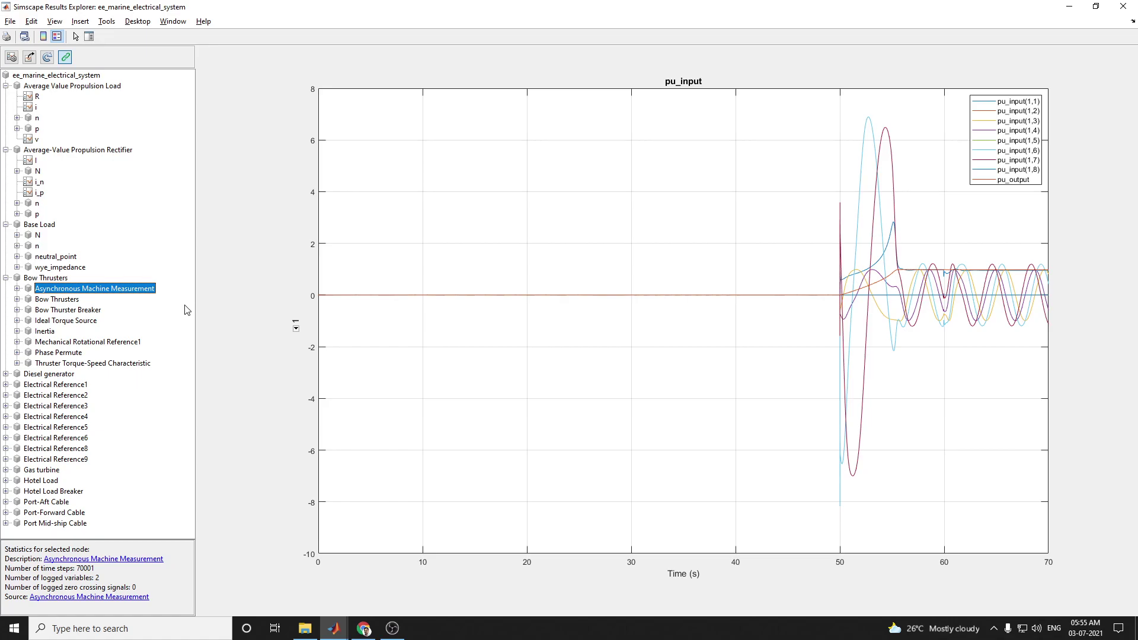
click(71, 301)
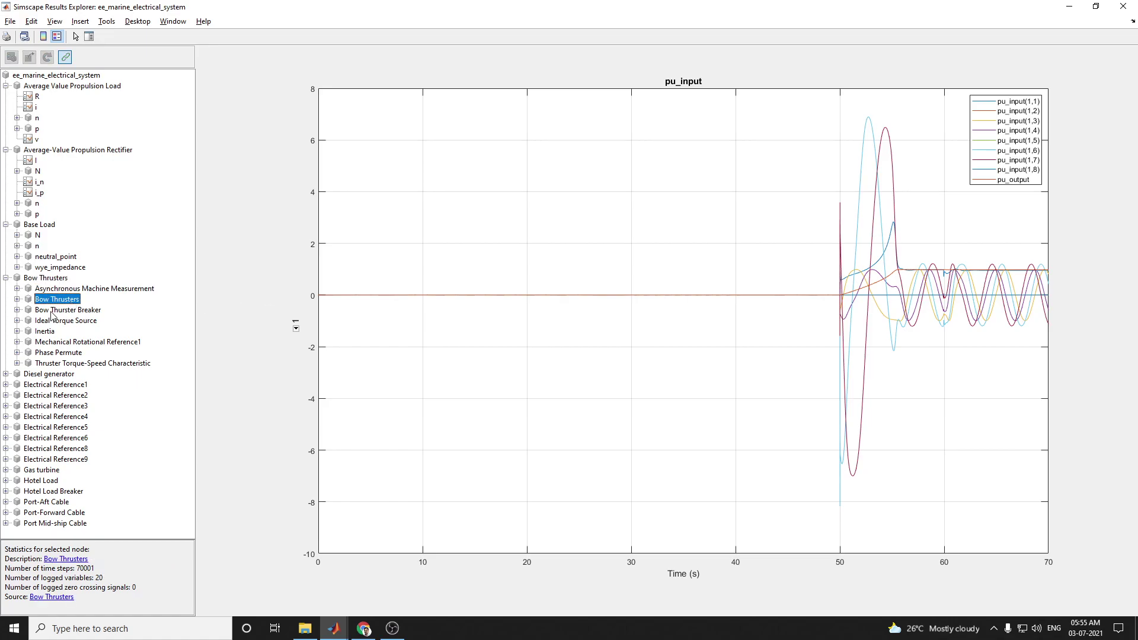
click(16, 299)
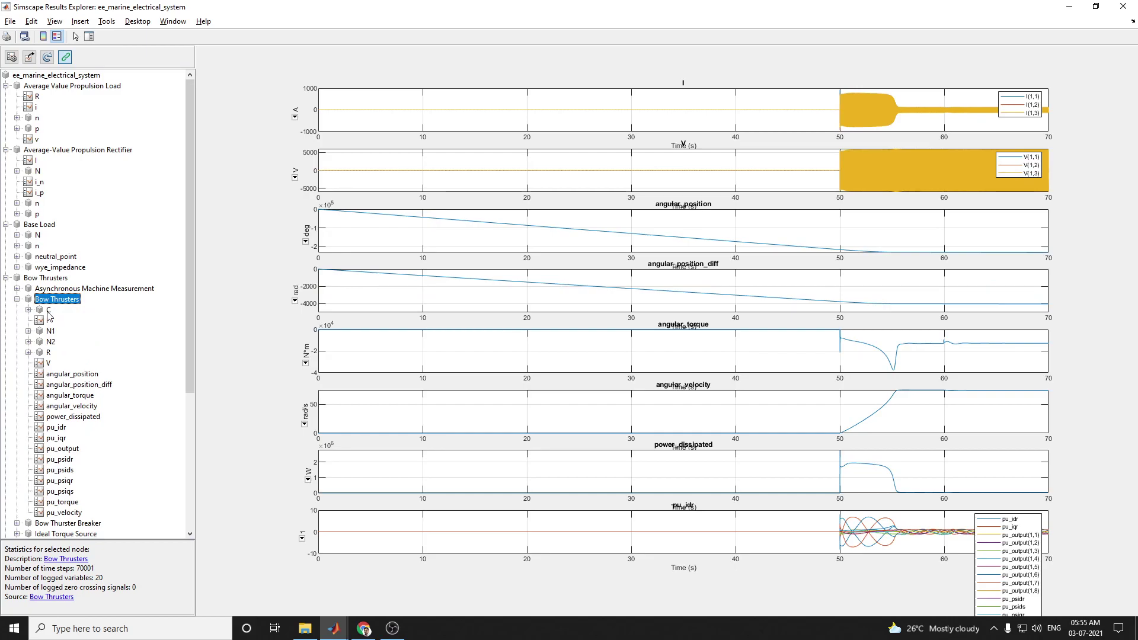
- Go through the inner Bow Thrusters machine's variables one by one from angular_position to pu_output, viewing their plots
click(66, 375)
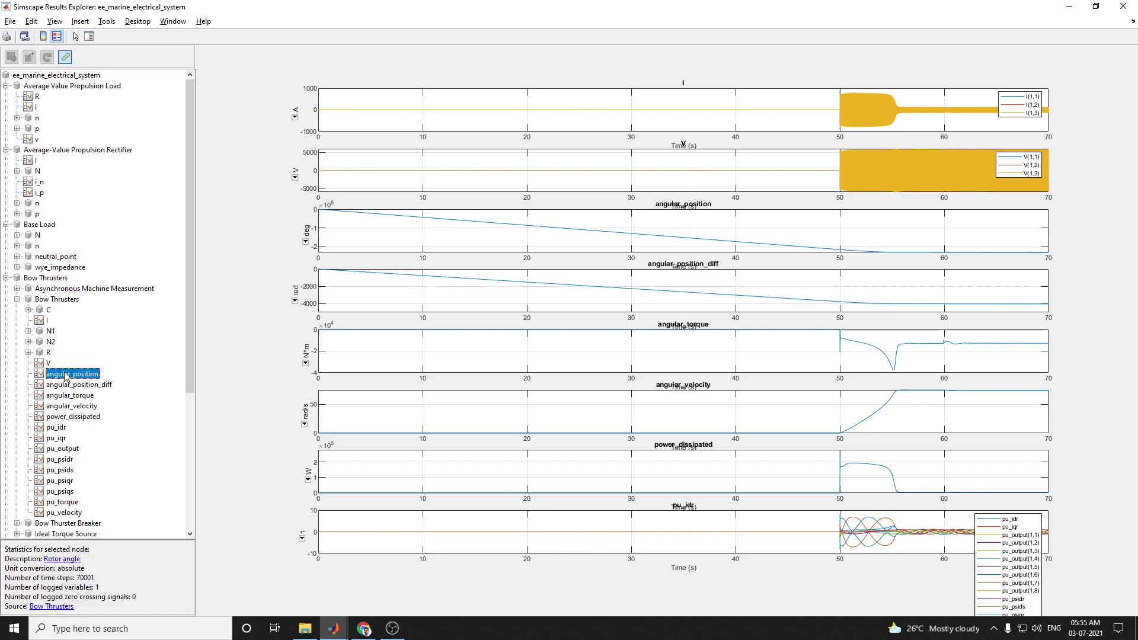
key(Down)
key(Down)
key(Down)
key(Down)
key(Down)
key(Down)
key(Down)
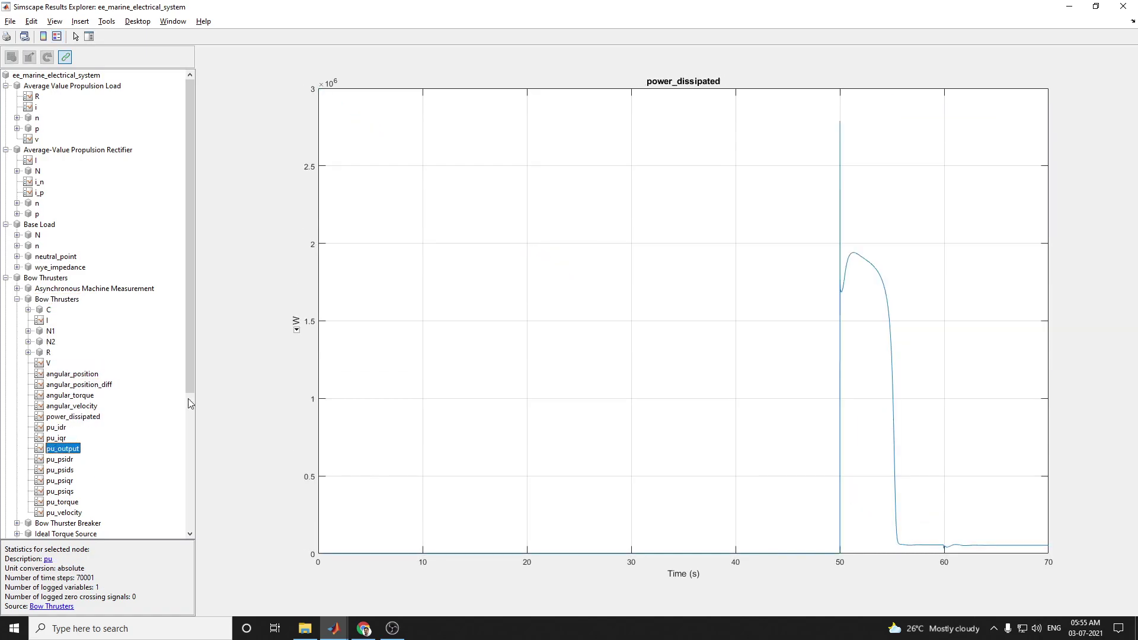
- Plot the Bow Thrusters' Ideal Torque Source results, expand that node, and select its C node
drag(190, 373, 210, 524)
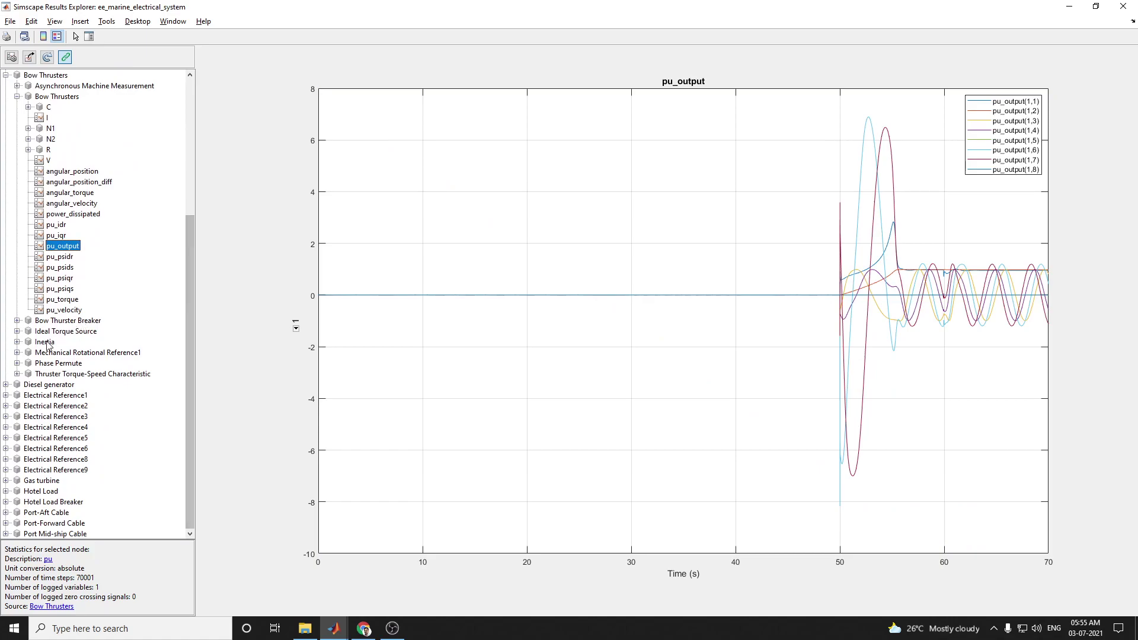
click(15, 333)
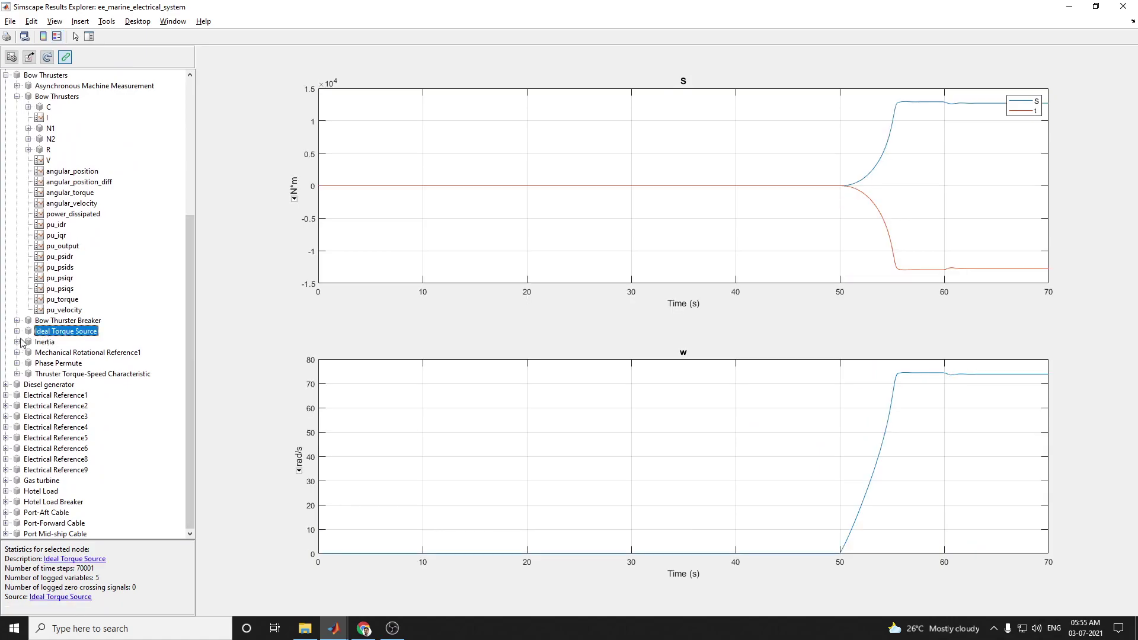
click(17, 331)
click(50, 343)
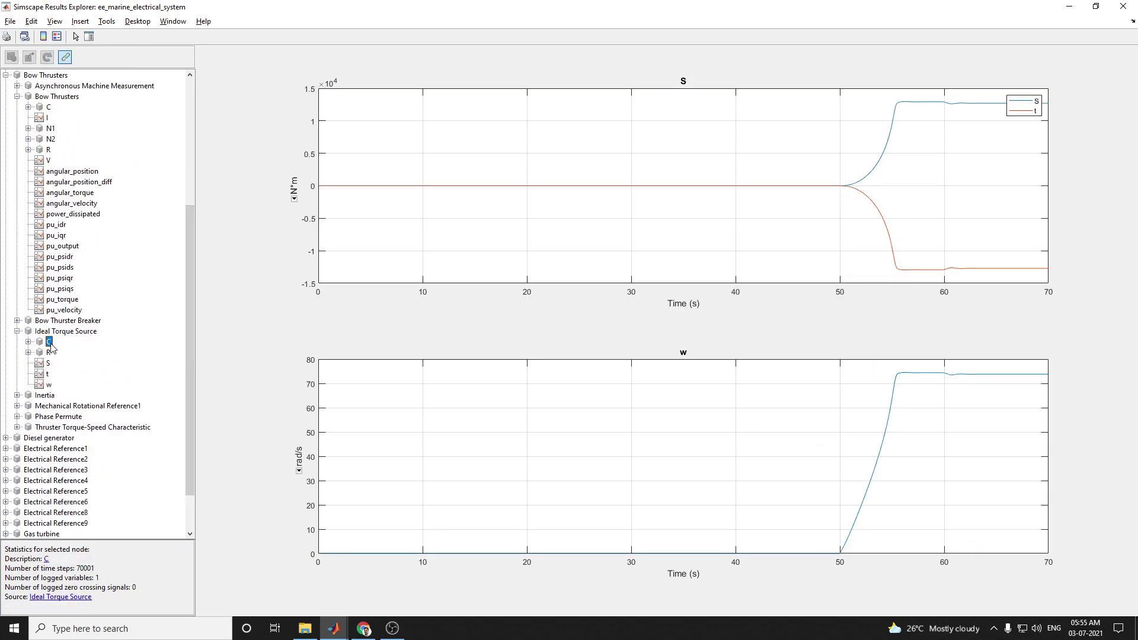
- Select the Bow Thrusters' Mechanical Rotational Reference1 and the Diesel generator results, and collapse the inner Bow Thrusters node
click(62, 407)
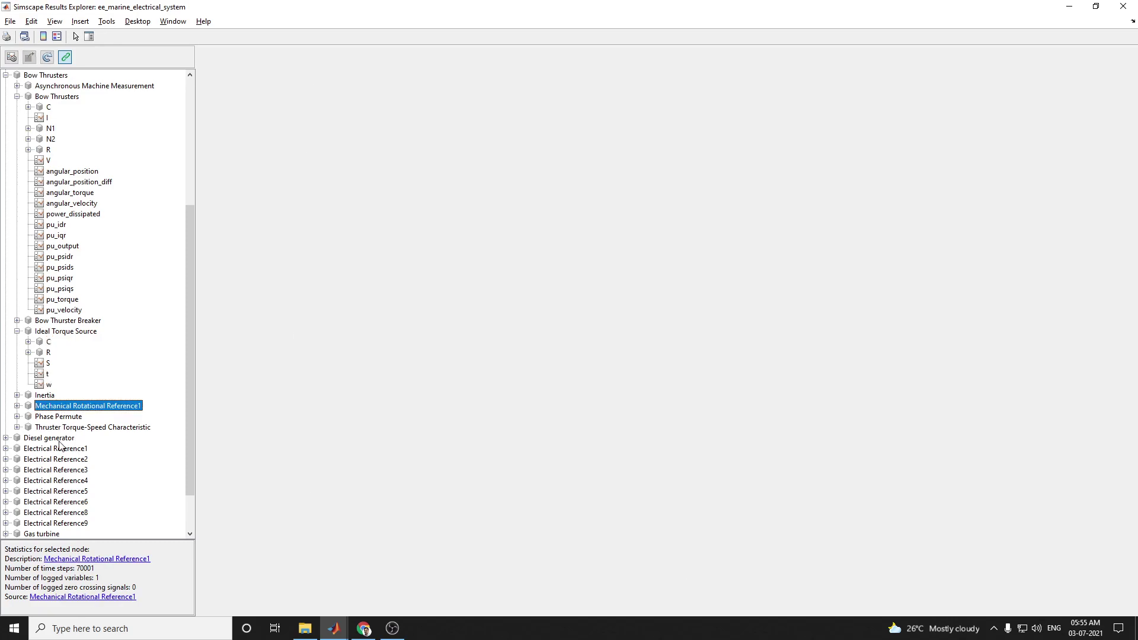
click(59, 439)
click(17, 97)
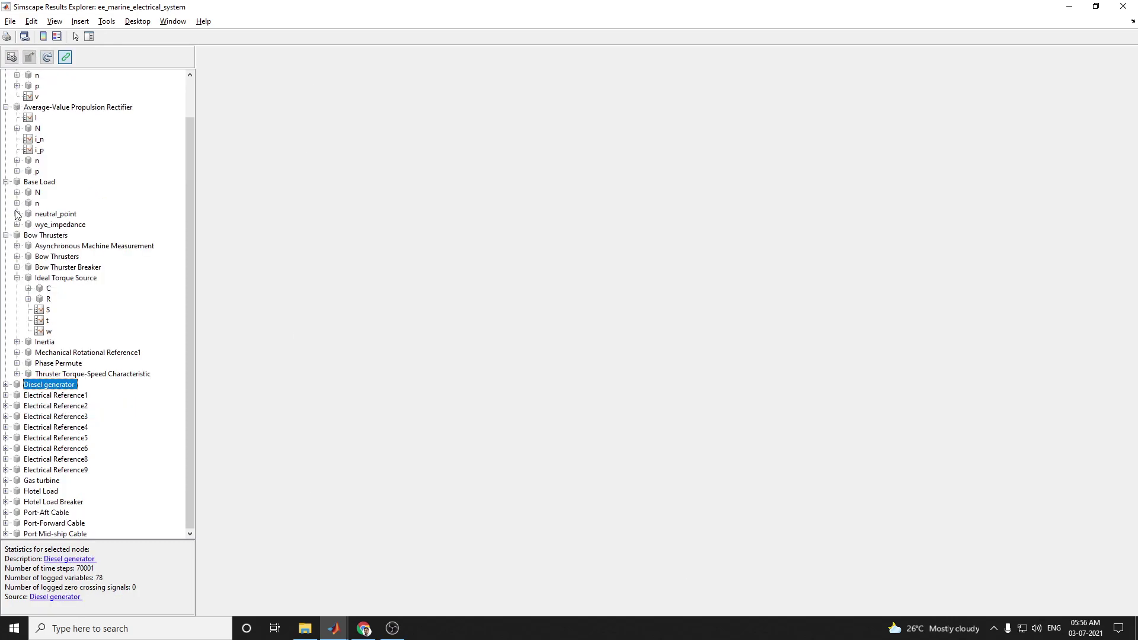
scroll(6, 112, up, 1)
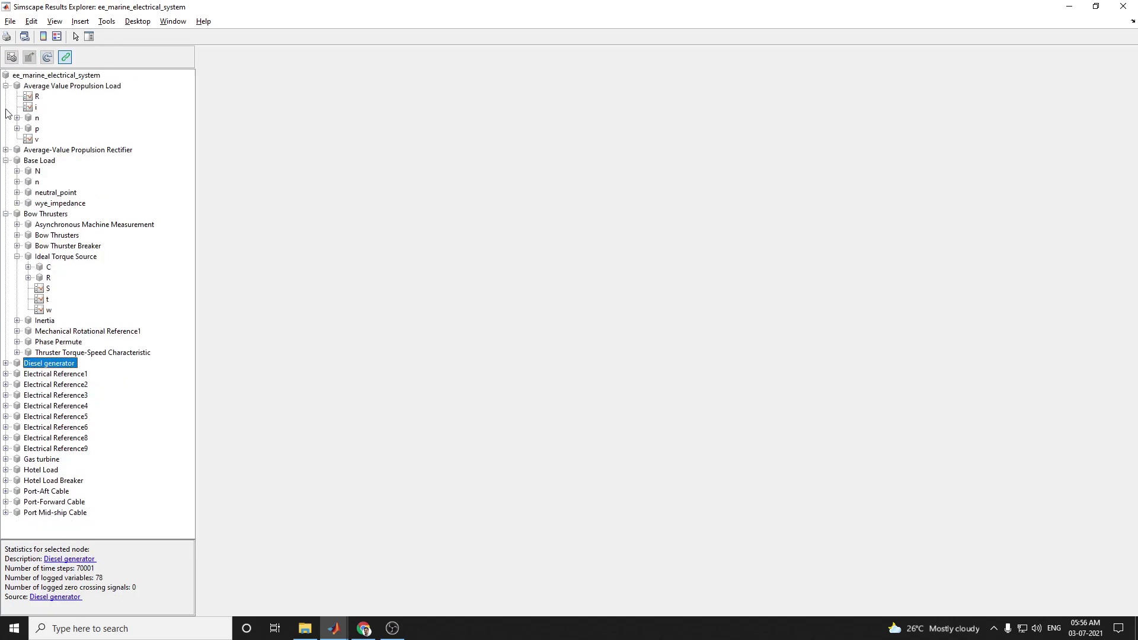
- Expand the Diesel generator results and go through AVR and exciter, Diesel Generator Alternator 5MVA, Electrical Reference4, and Generator and governor
click(5, 363)
click(66, 377)
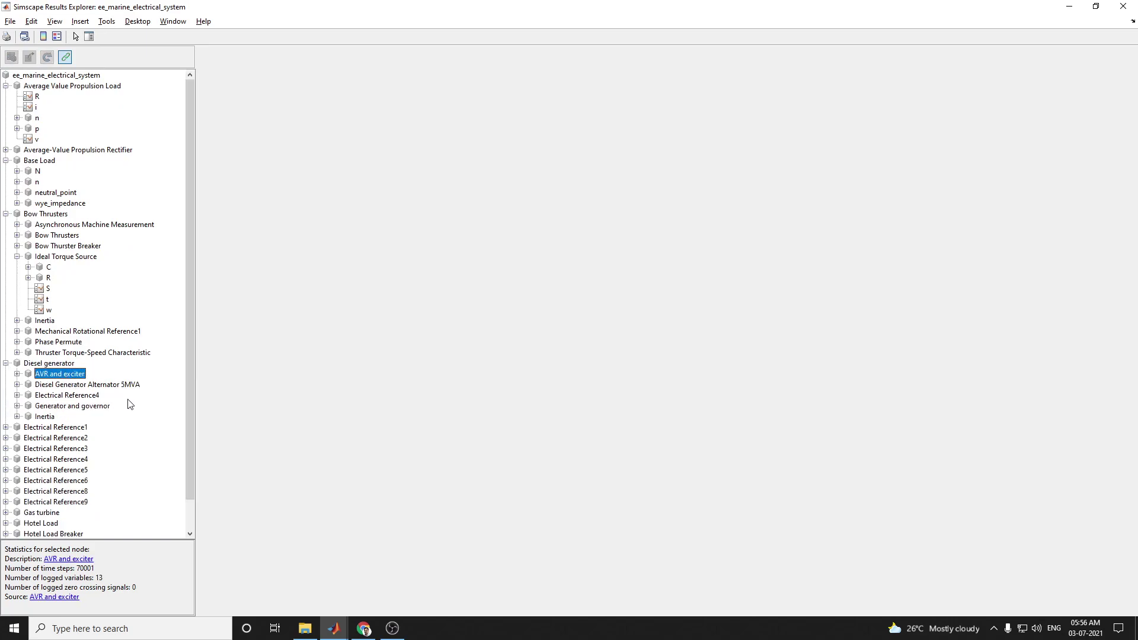
click(58, 386)
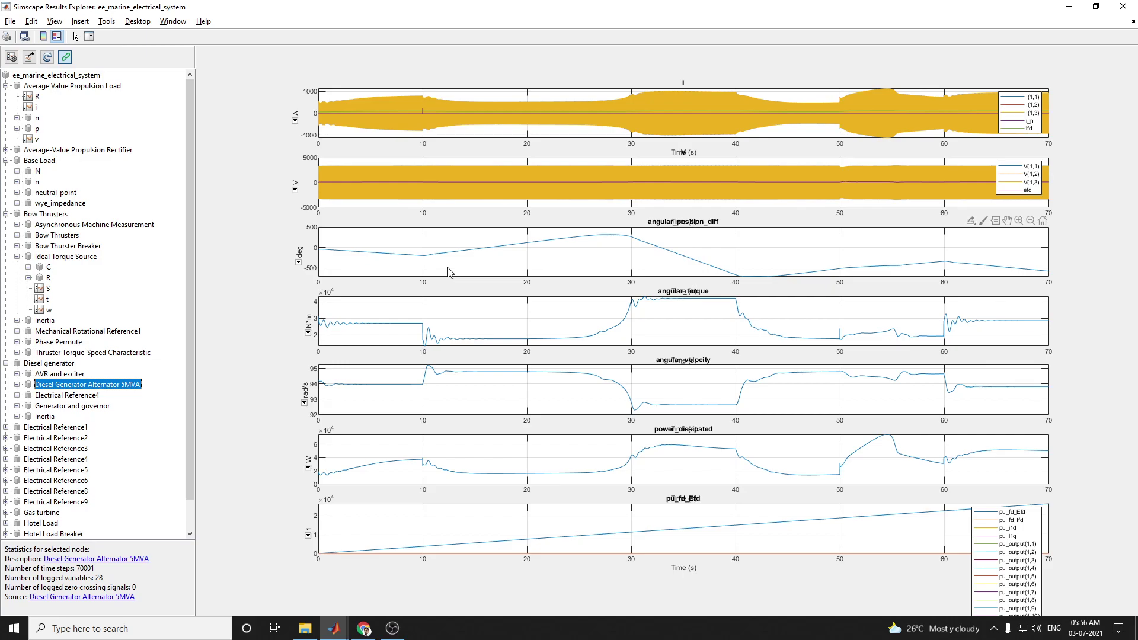
click(67, 395)
click(83, 411)
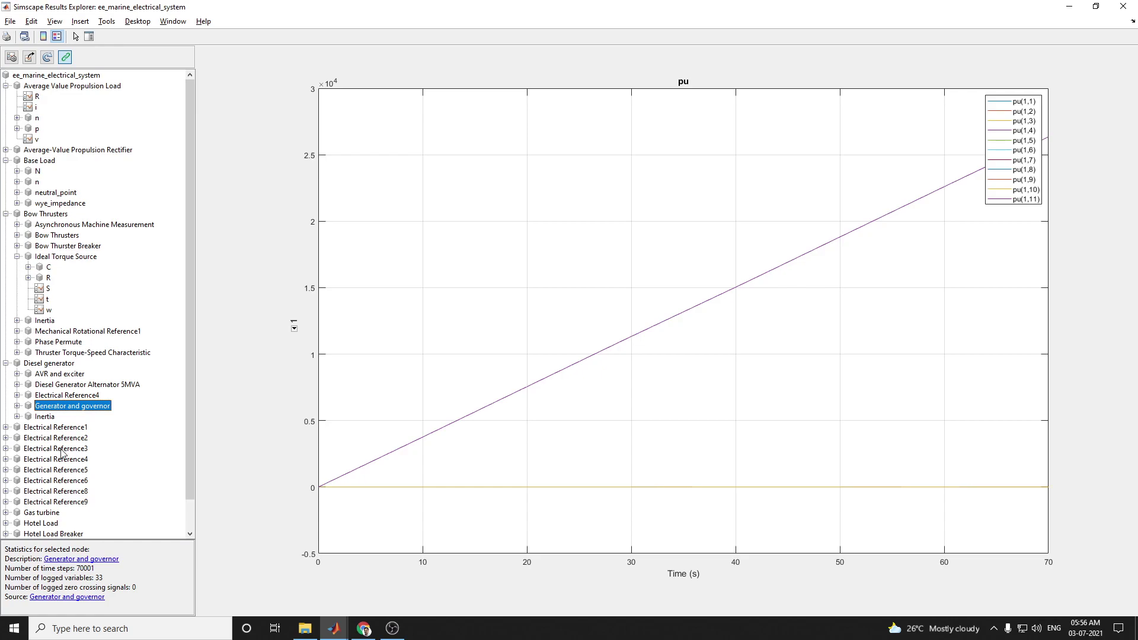
- Expand the Hotel Load results, view its neutral_point and wye_impedance nodes, and collapse Hotel Load again
click(56, 480)
click(57, 523)
drag(189, 482, 194, 548)
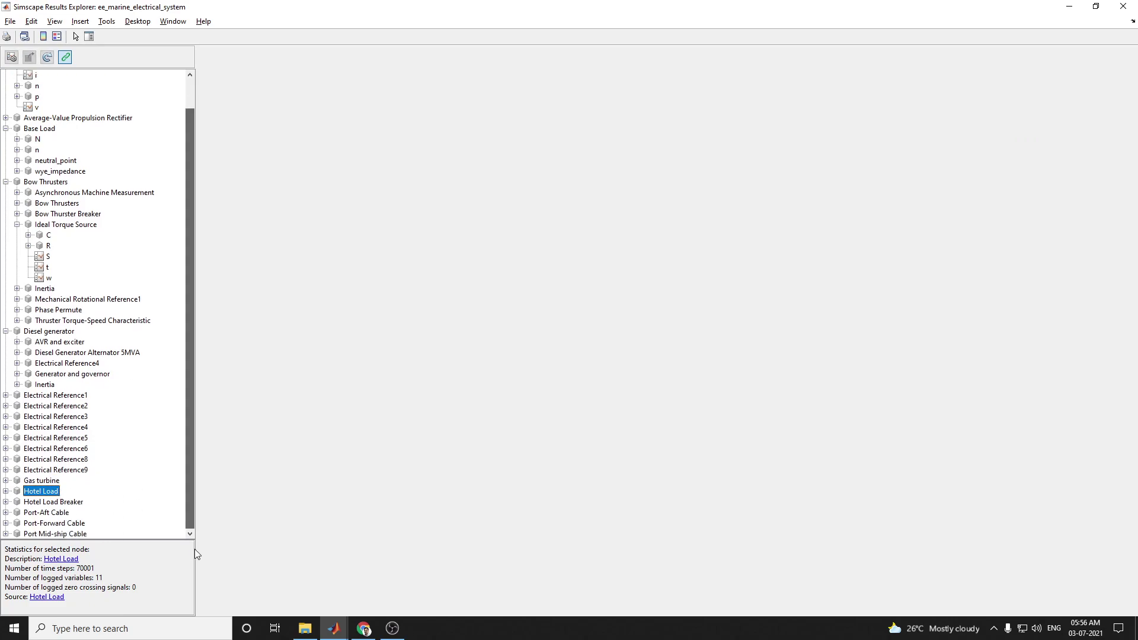
click(5, 491)
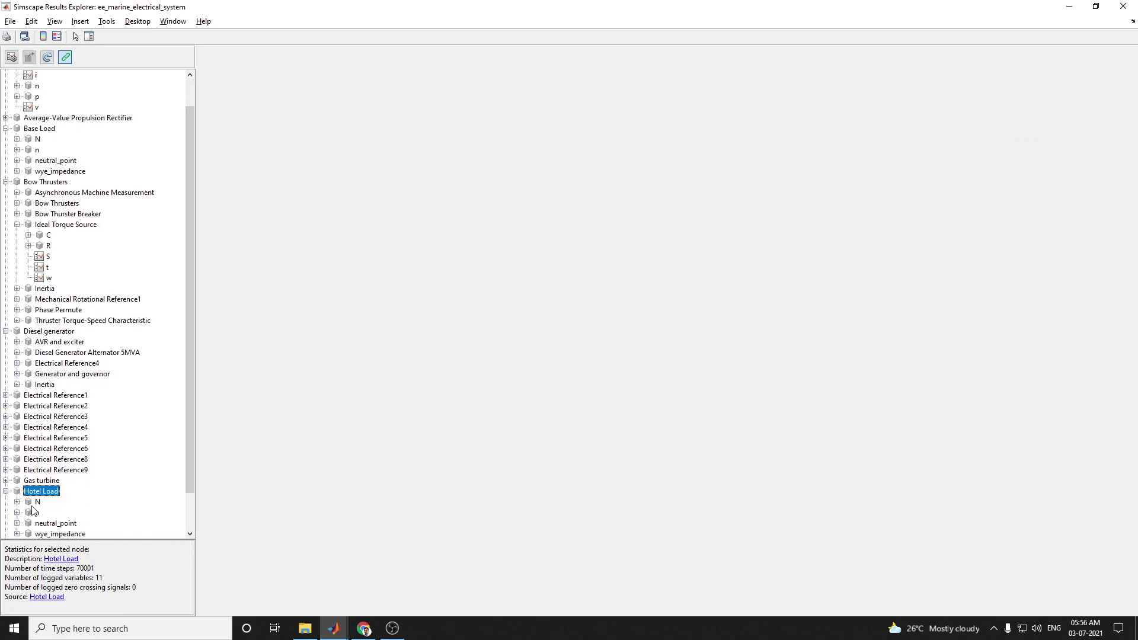
click(61, 524)
click(69, 534)
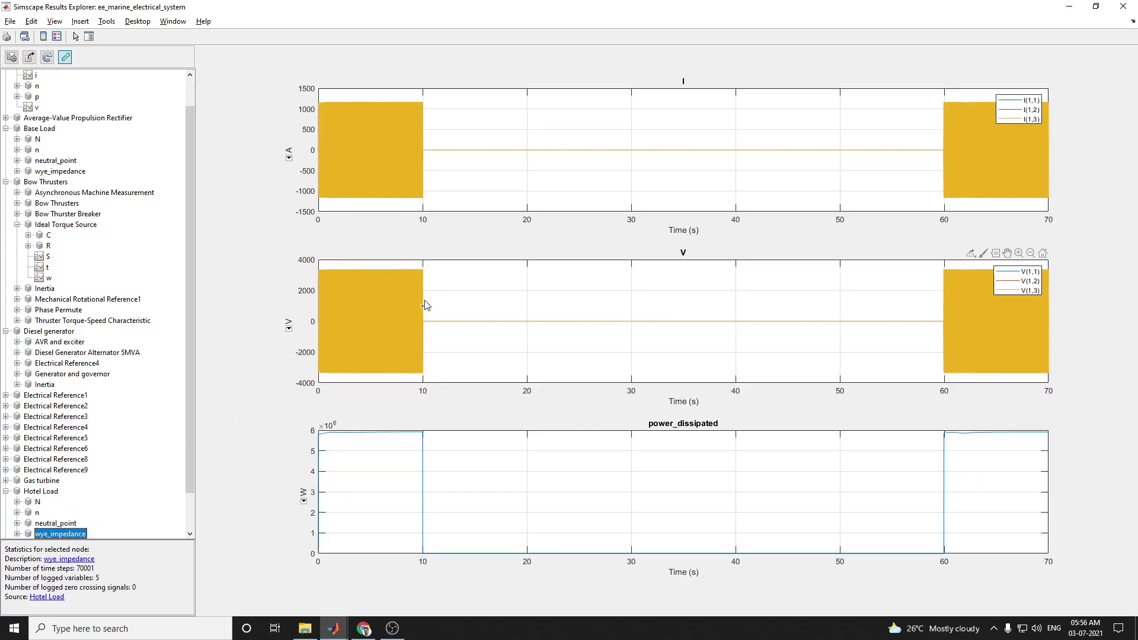
drag(189, 467, 186, 546)
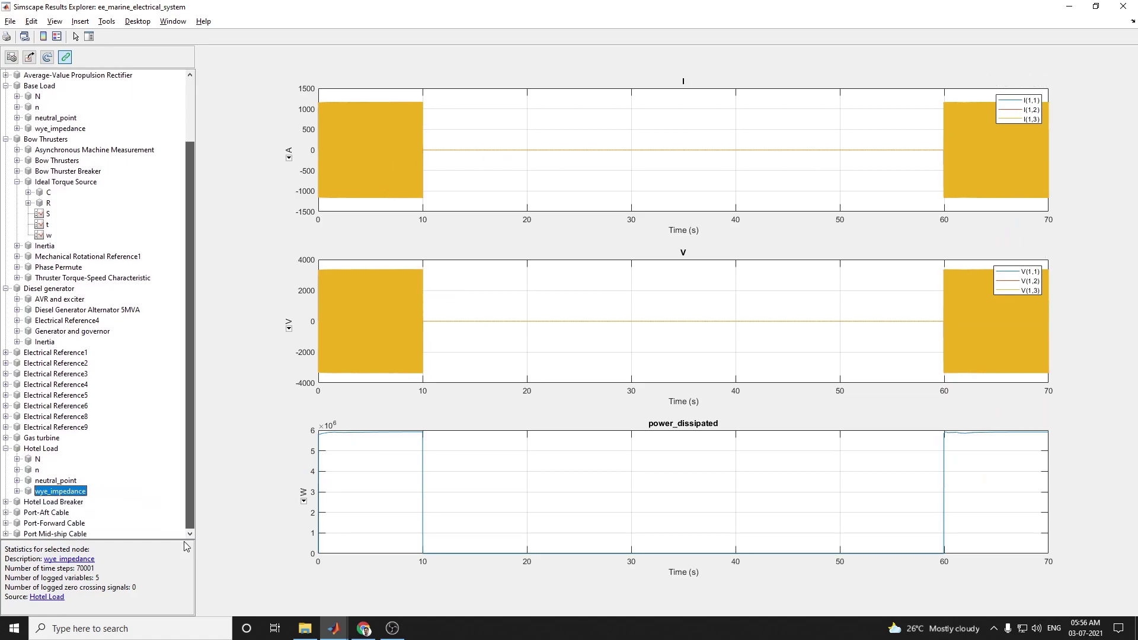
click(6, 448)
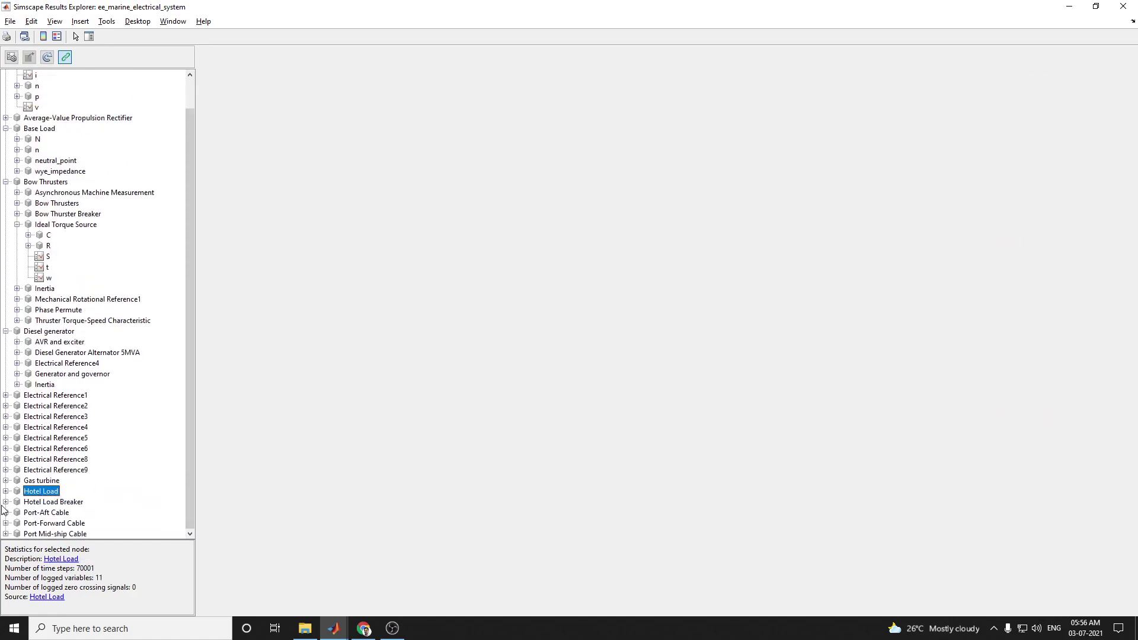
- Expand the Hotel Load Breaker results, view its N2, breakerC and phase_splitter1 nodes, and collapse the breaker to plot vT
click(6, 502)
click(43, 472)
click(49, 502)
click(54, 513)
drag(194, 476, 201, 531)
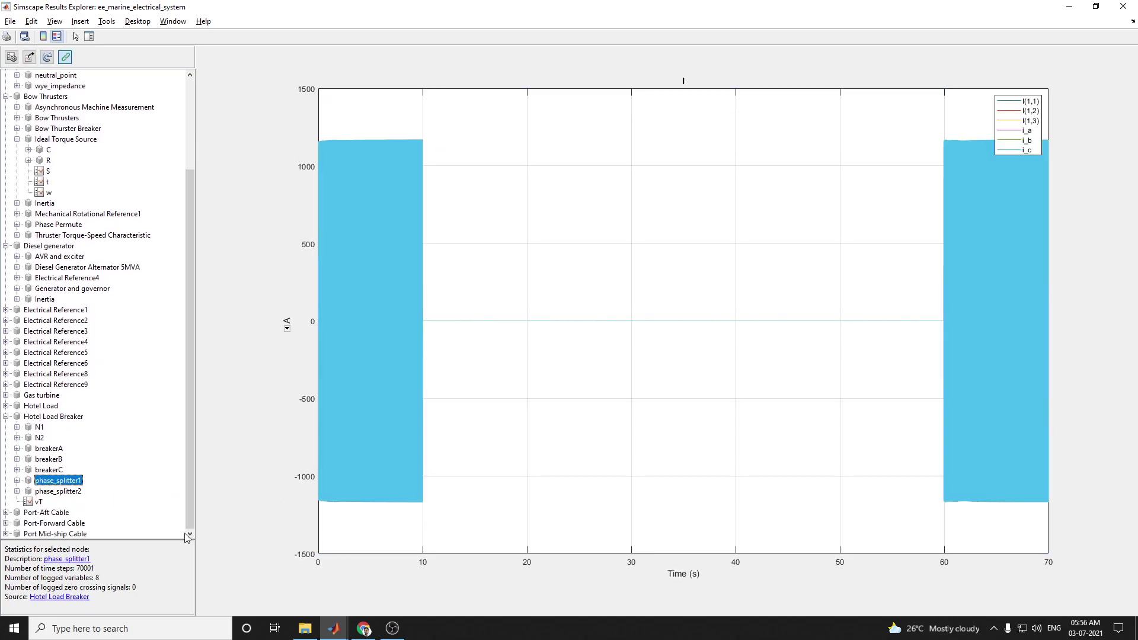
click(6, 417)
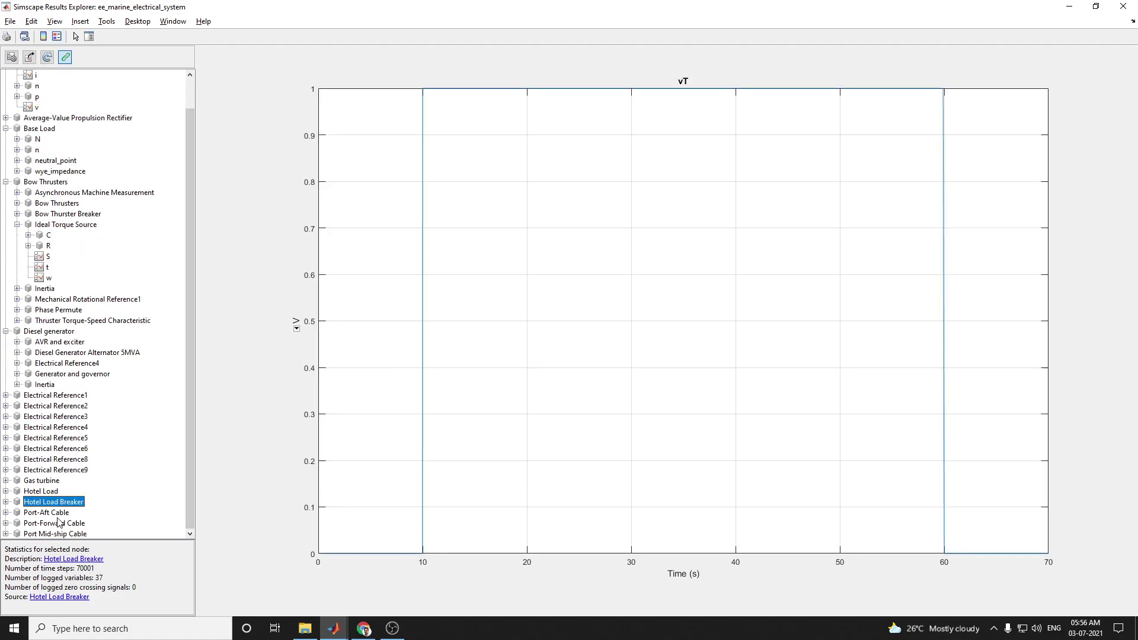
- Expand the Port-Aft Cable results and view its N1, phase_splitter1 and N2 nodes
click(61, 513)
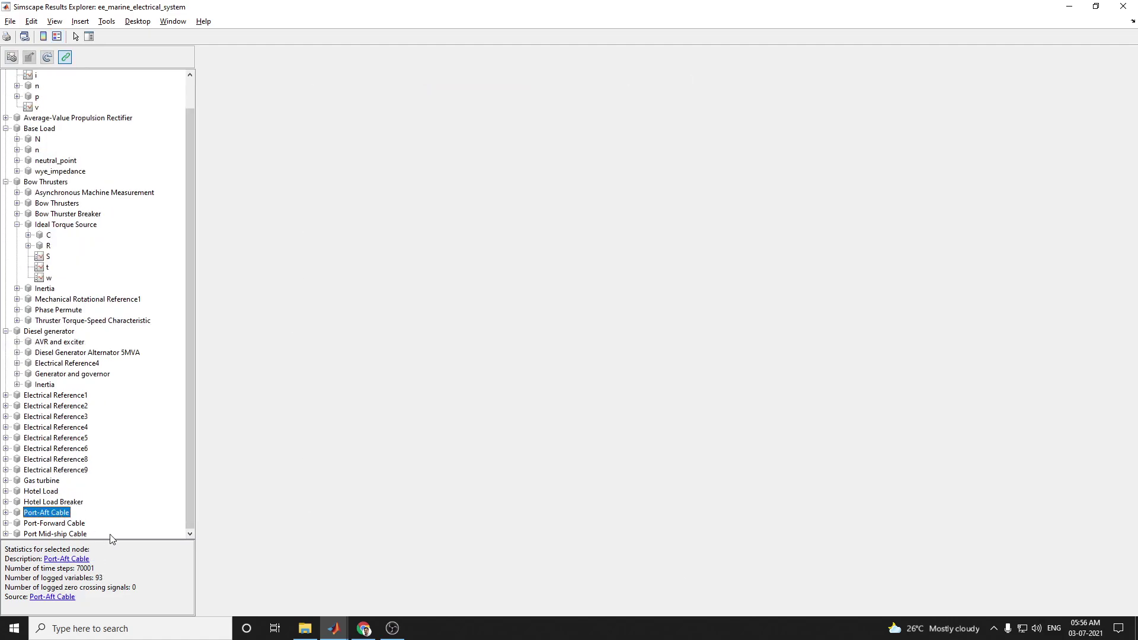
click(6, 513)
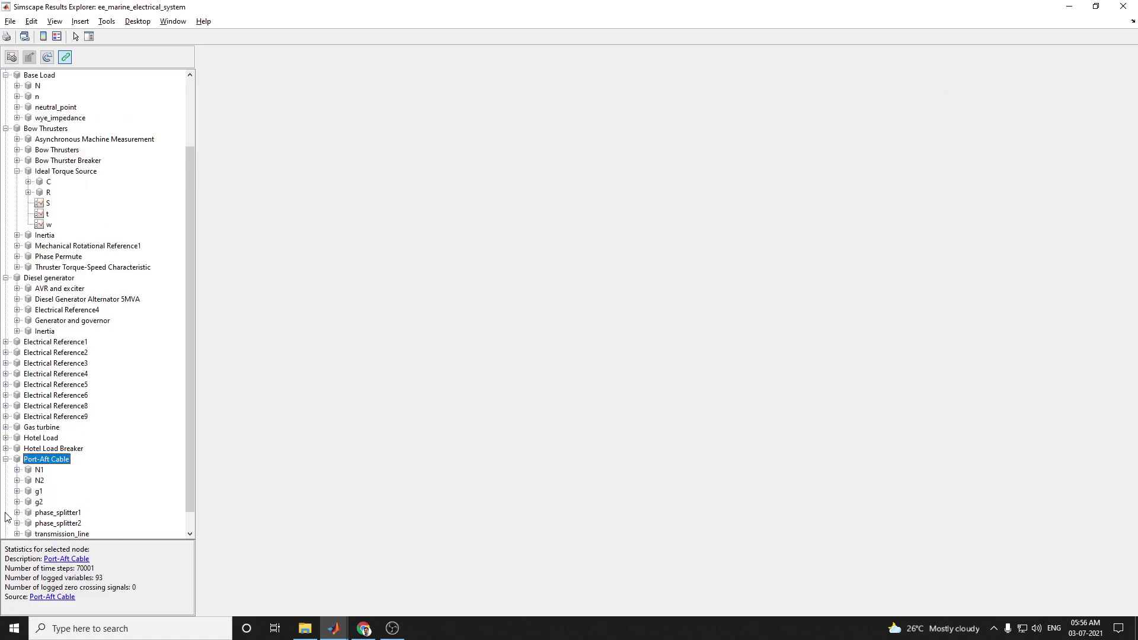
click(39, 471)
click(62, 515)
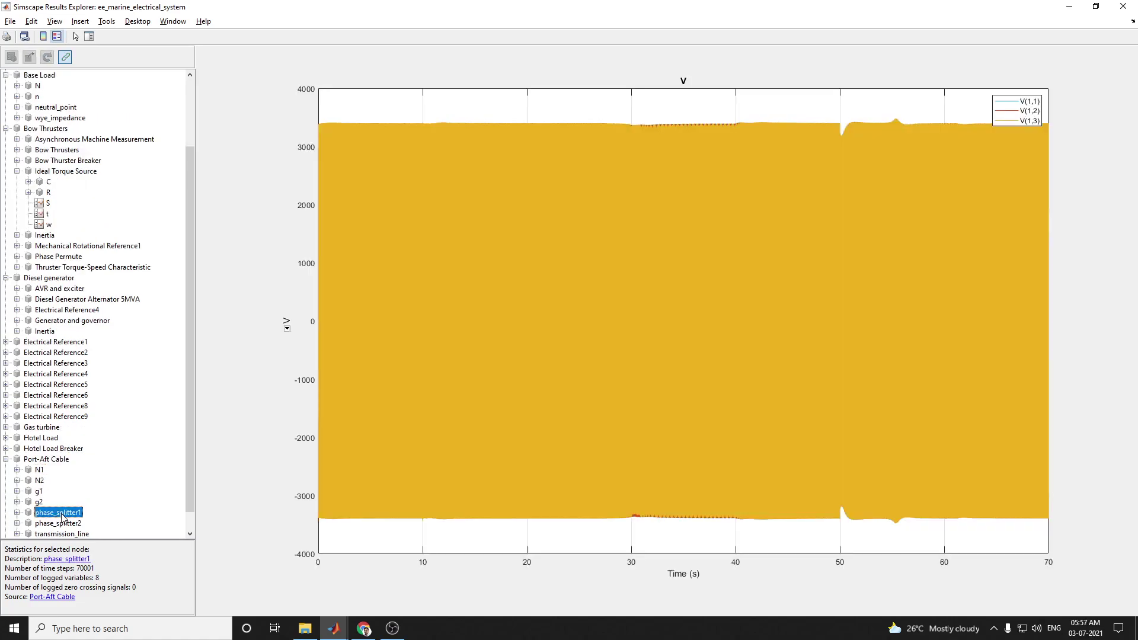
click(40, 480)
click(45, 459)
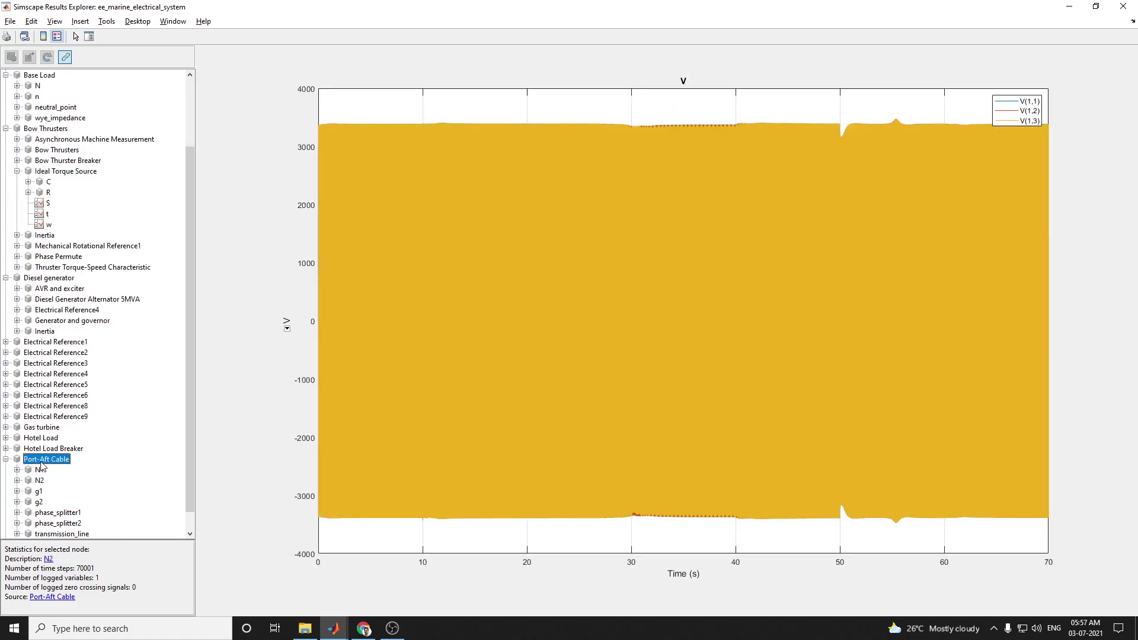
- Expand the Port-Aft Cable's transmission_line node and view its C_c1 and inductor_a1 results
click(62, 534)
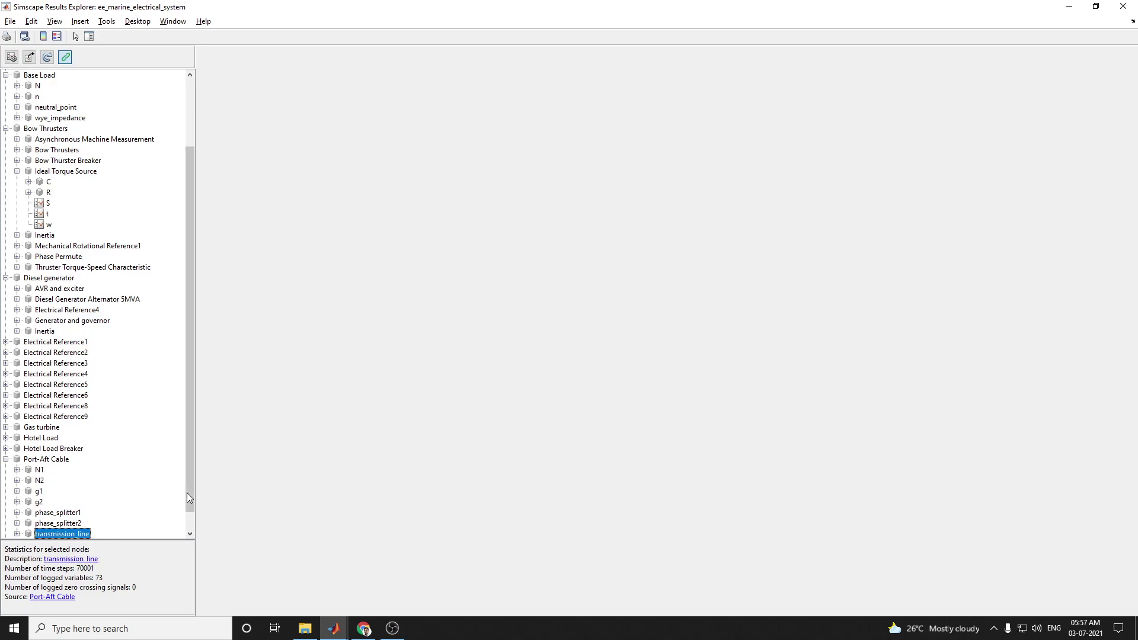
drag(187, 493, 186, 507)
click(17, 511)
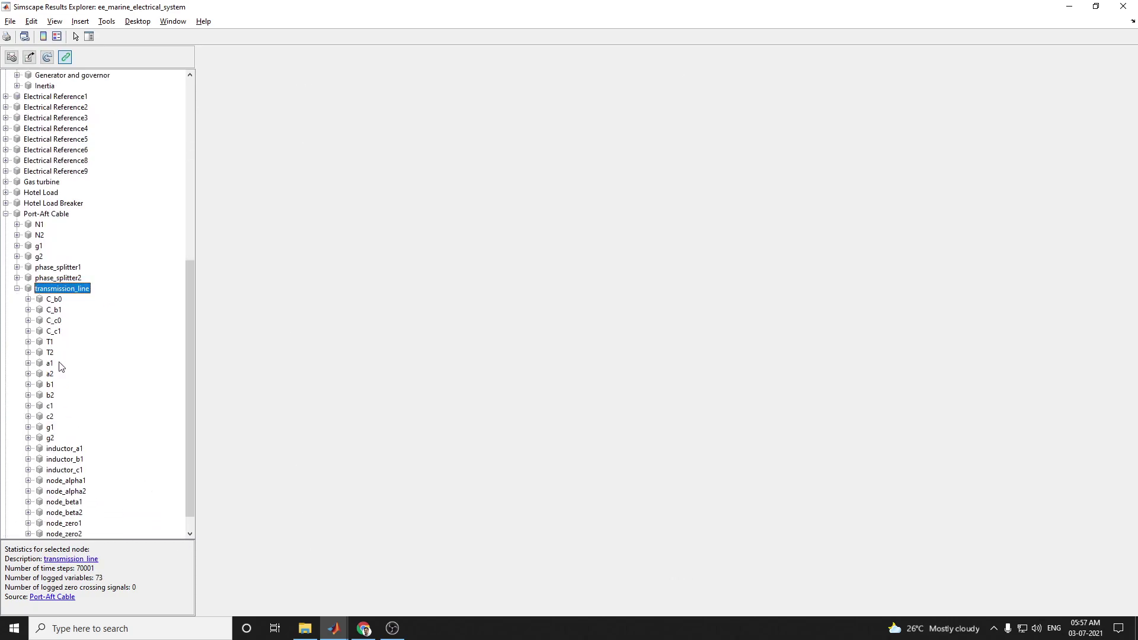
click(59, 332)
click(70, 448)
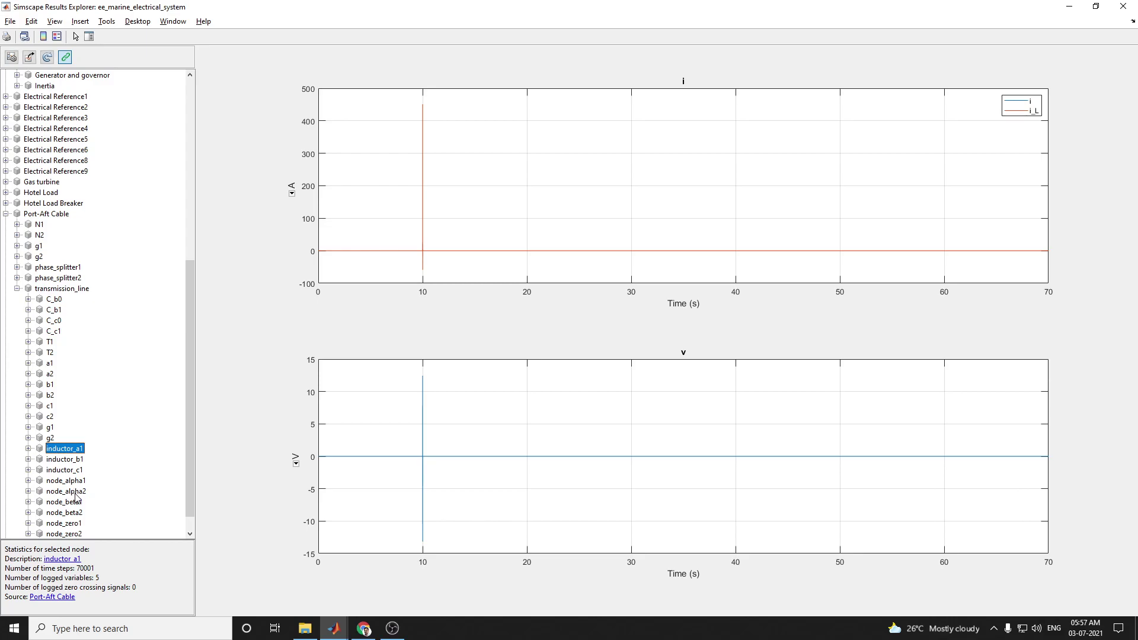
- View the transmission line's node_alpha2, node_beta1, node_alpha1, b2 and C_c1 results, and plot the T1 currents
click(75, 495)
click(76, 501)
click(66, 480)
click(49, 395)
click(54, 331)
click(48, 343)
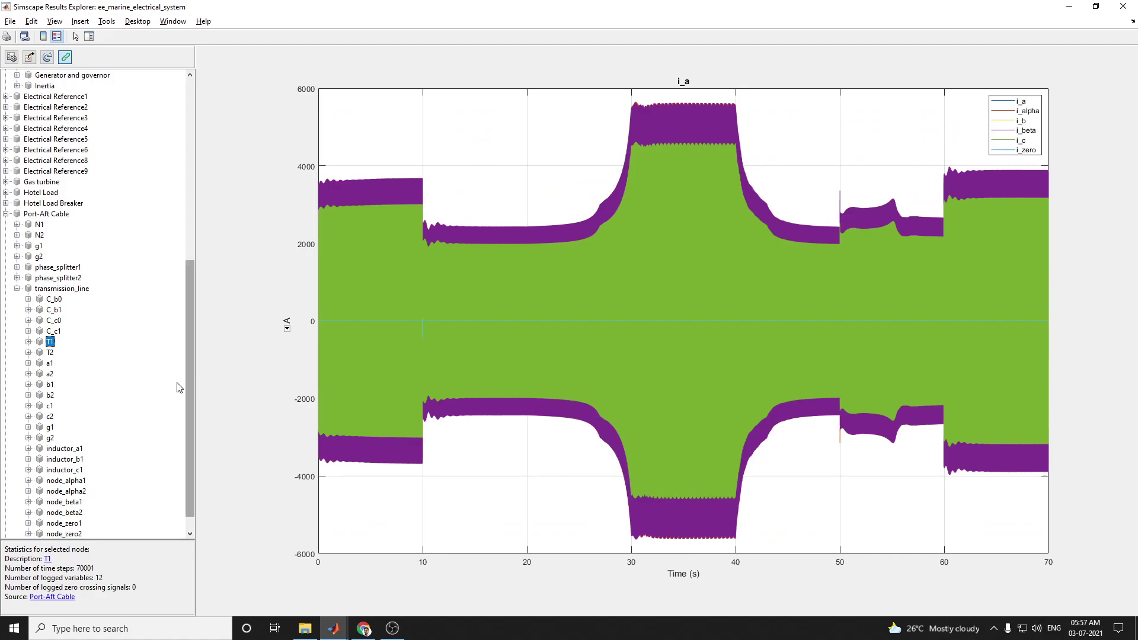
- Collapse the Port-Aft Cable, Bow Thrusters, Base Load and Average Value Propulsion Load nodes, and view the propulsion load's plots
scroll(186, 388, down, 1)
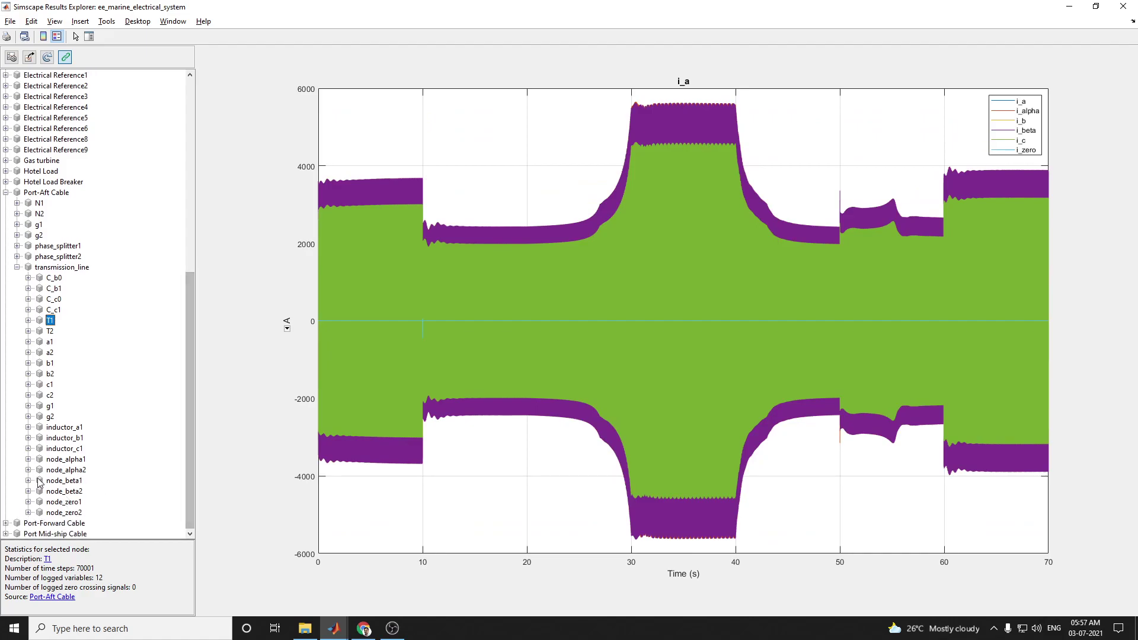
click(7, 193)
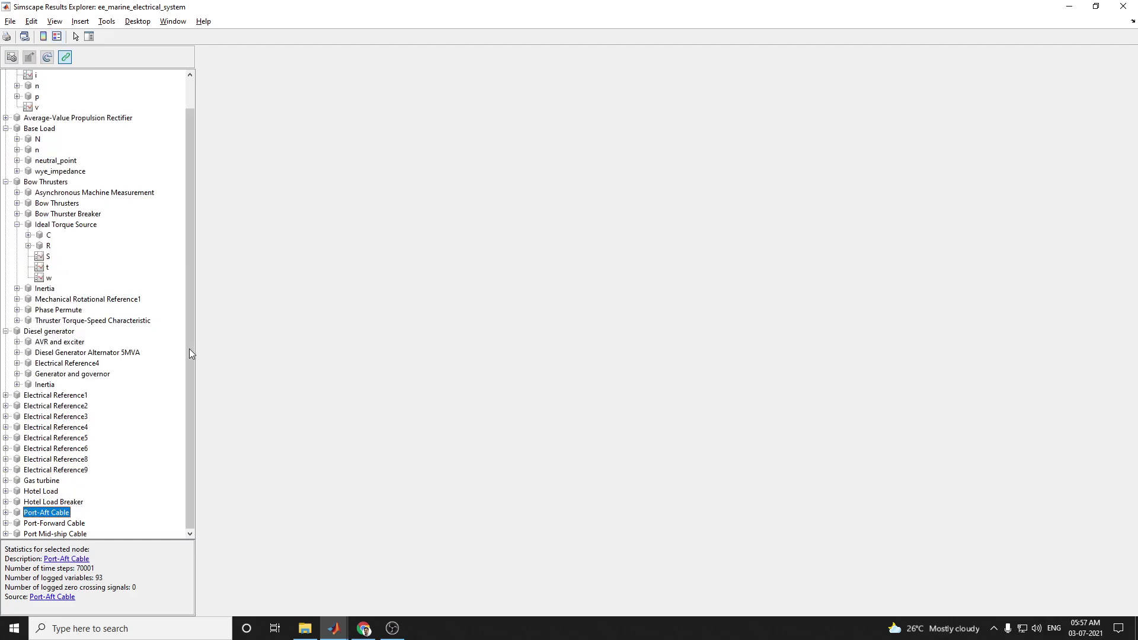
scroll(190, 350, up, 1)
click(6, 213)
click(6, 160)
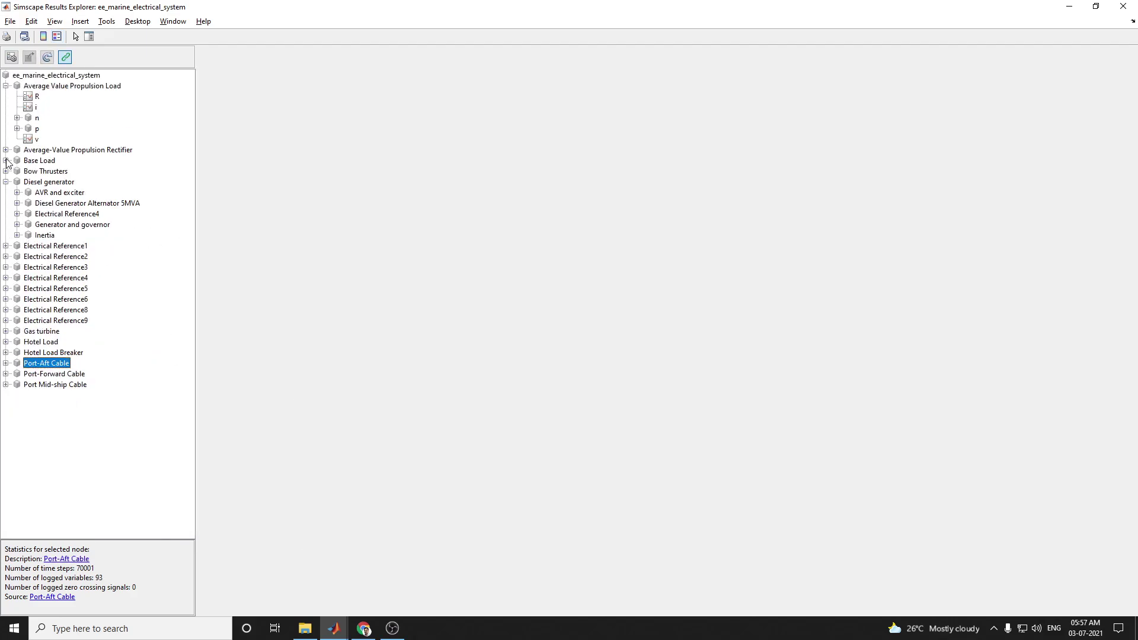
click(6, 85)
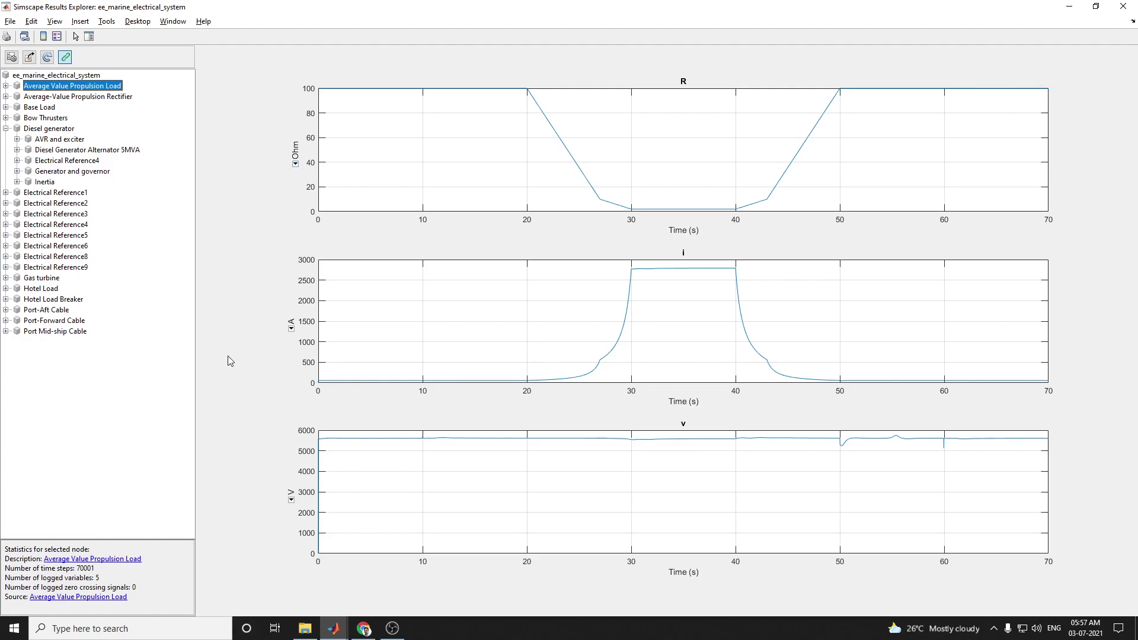
- Switch back to the ee_marine_electrical_system model in Simulink and deselect the highlighted list of example links
click(334, 628)
click(352, 602)
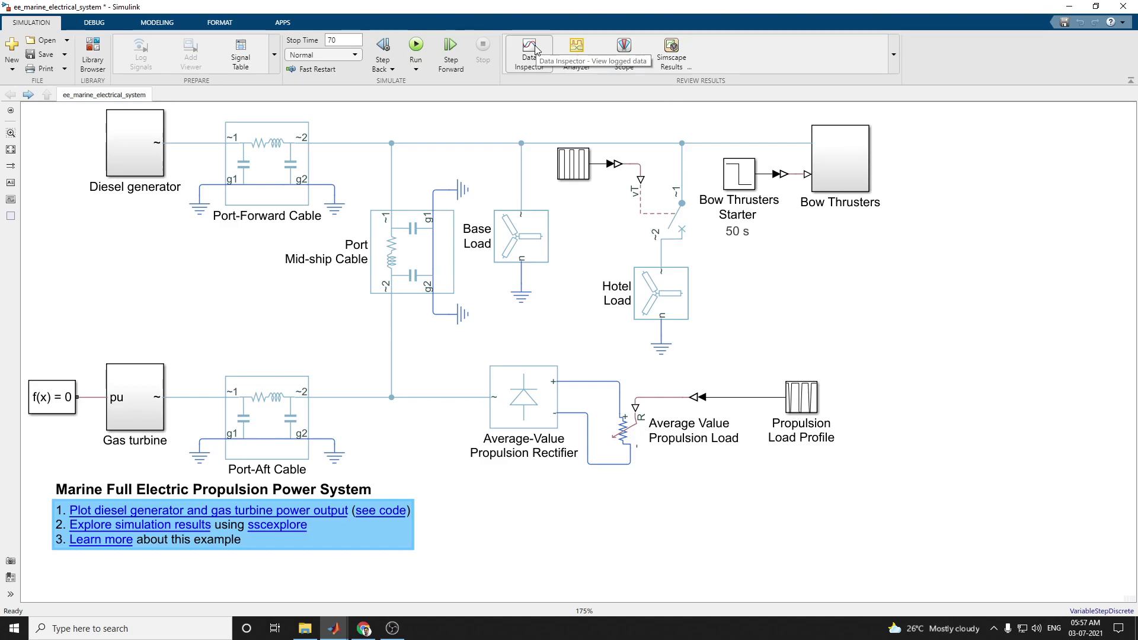
click(573, 560)
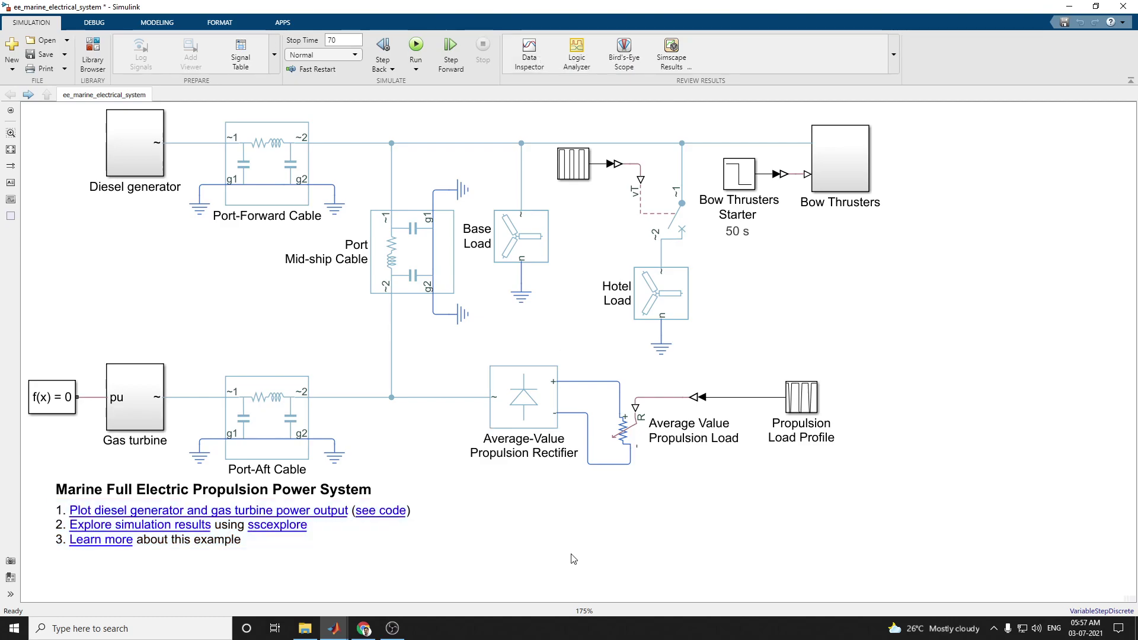